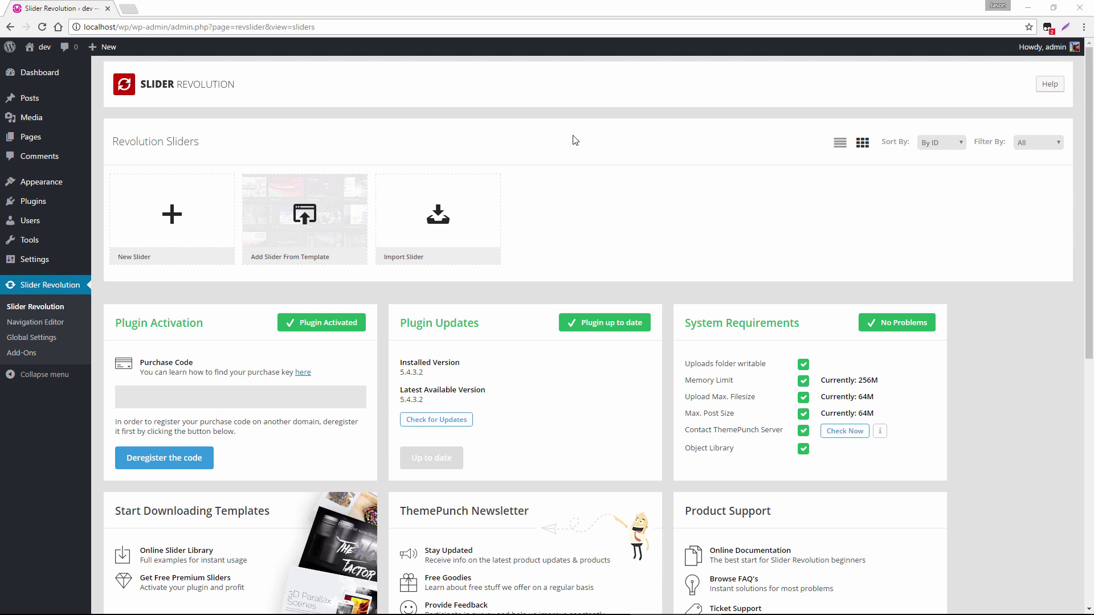
Create a new slider titled My Slider with the alias my-slider and save it
left_click(178, 214)
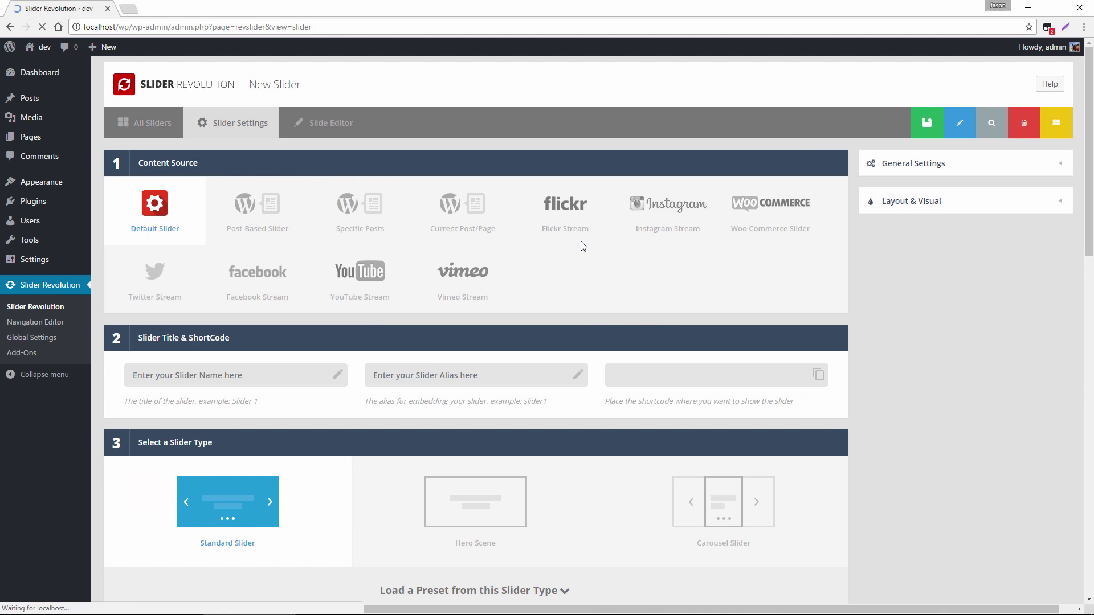
type("My Slider")
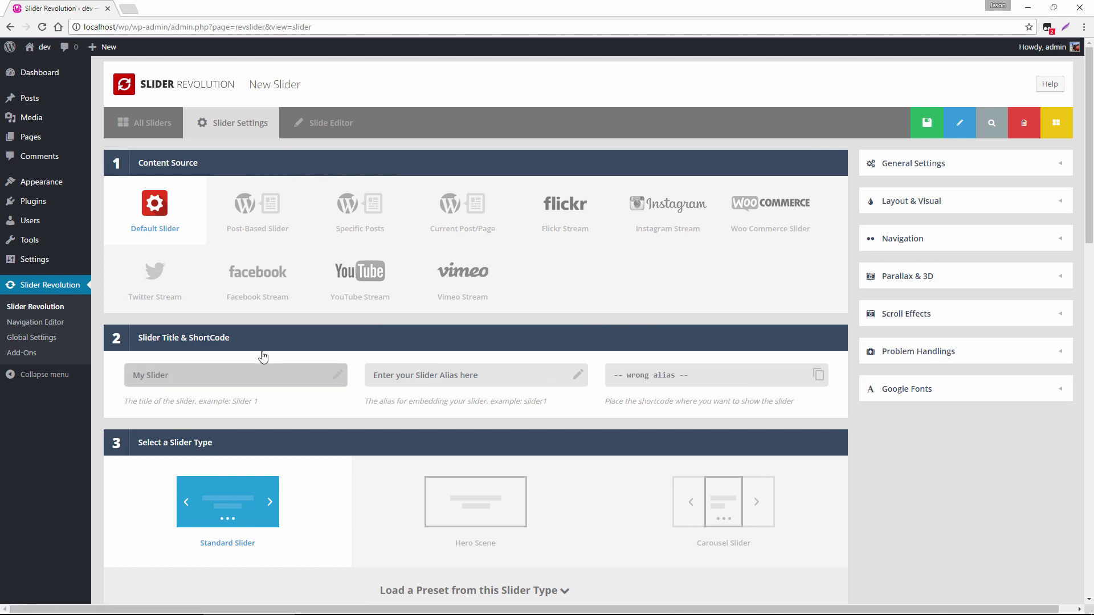
key("Tab")
type("my-")
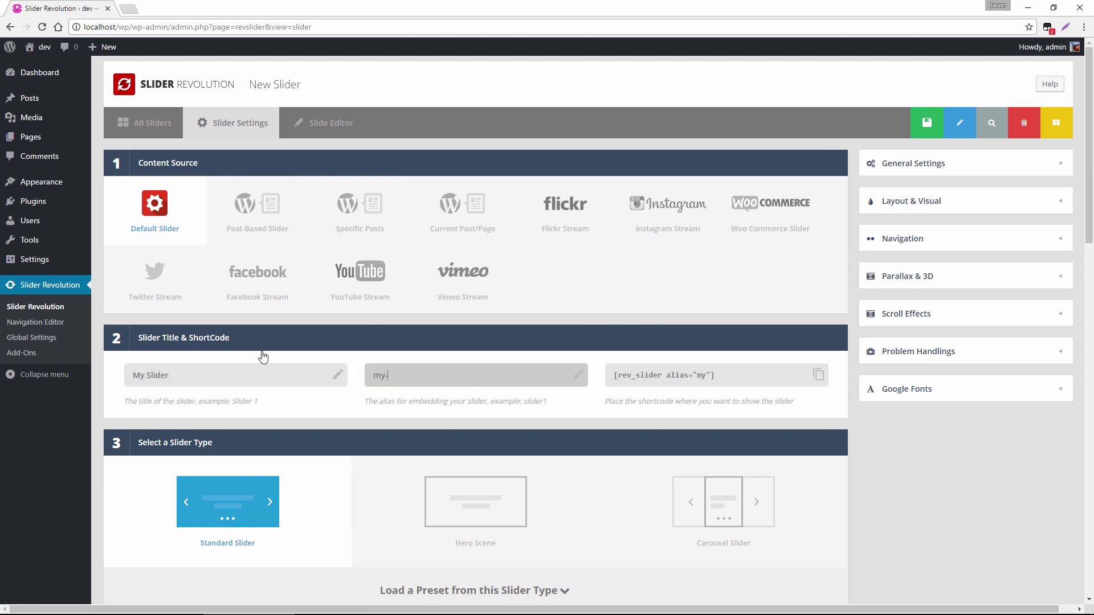
type("slider")
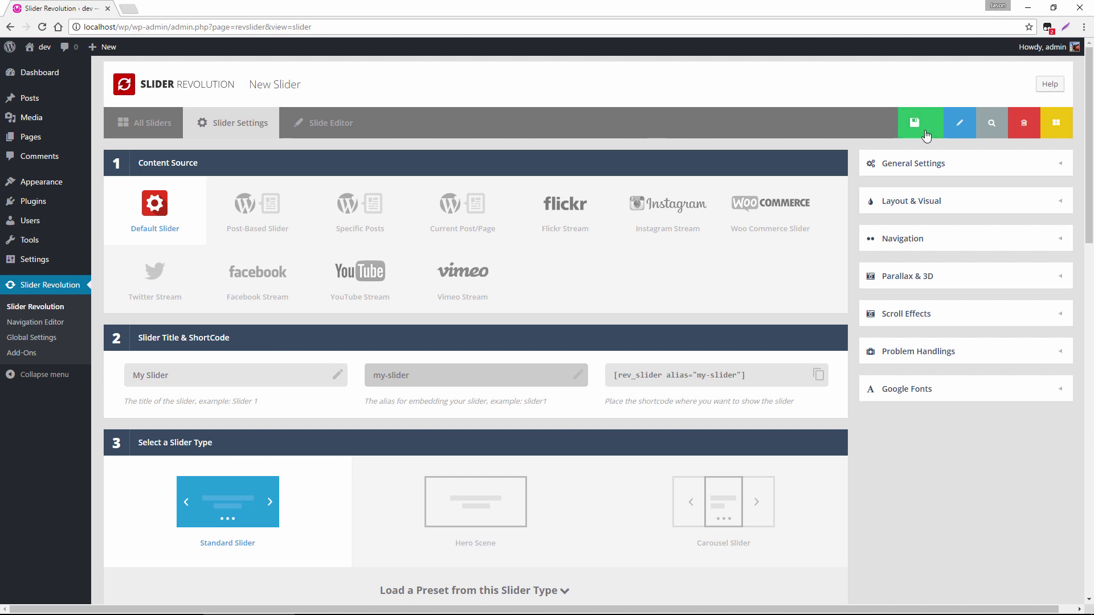
left_click(922, 123)
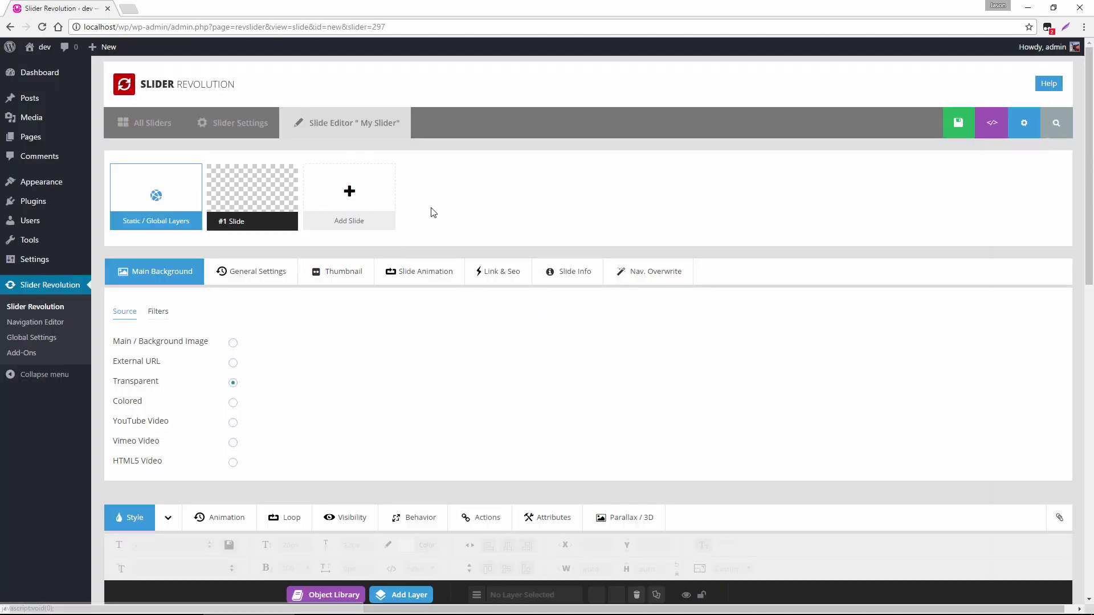
Bulk-add five image slides, mountain4.jpg through night.jpg, and delete the empty first slide
mouse_move(359, 199)
left_click(349, 240)
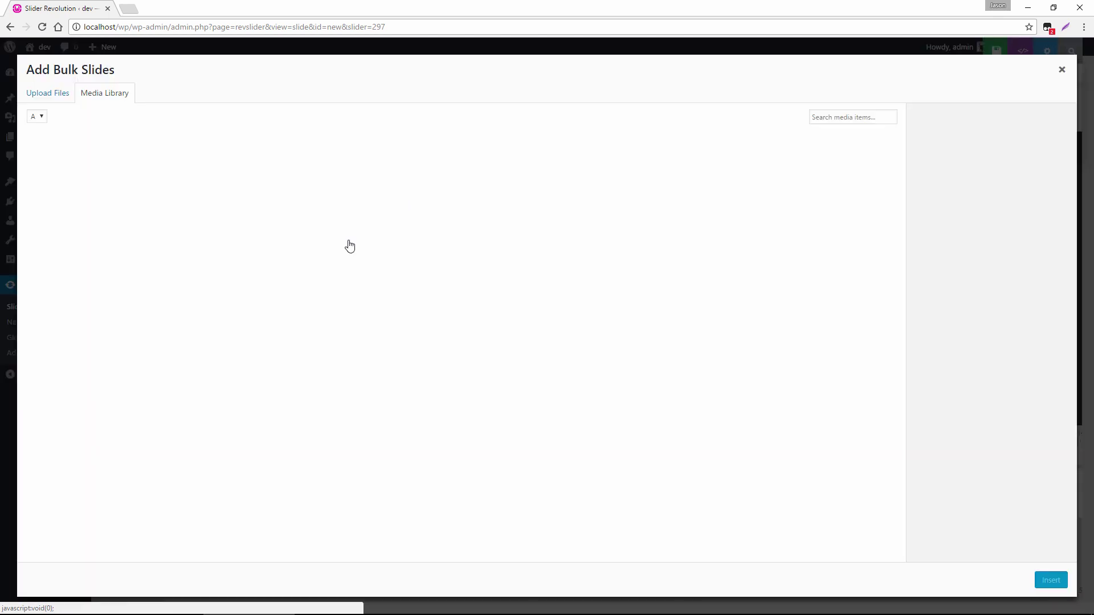
left_click(66, 172)
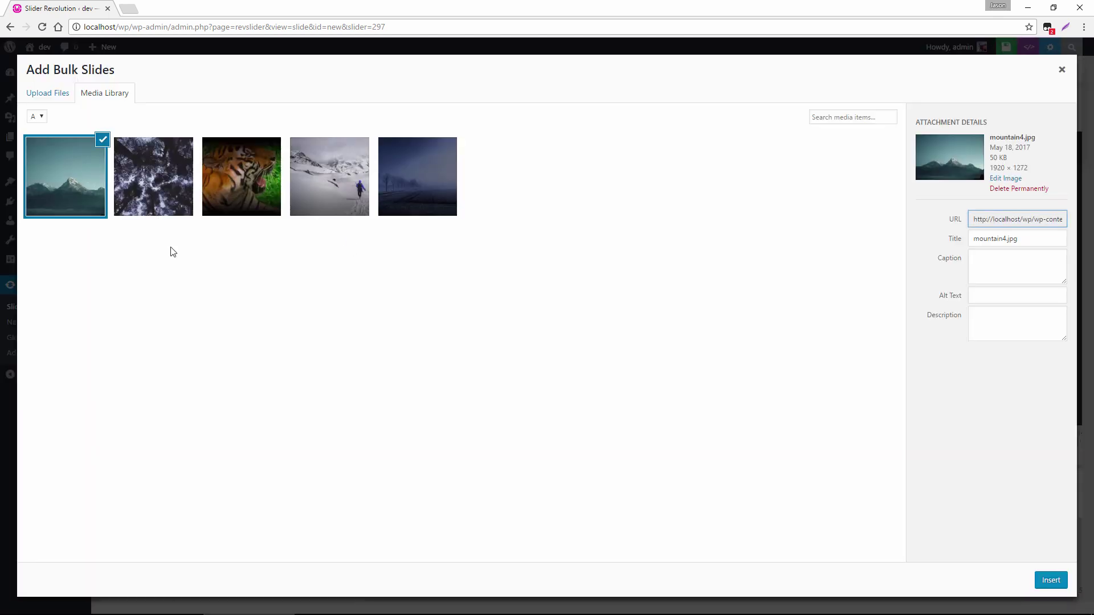
left_click(408, 189, "shift")
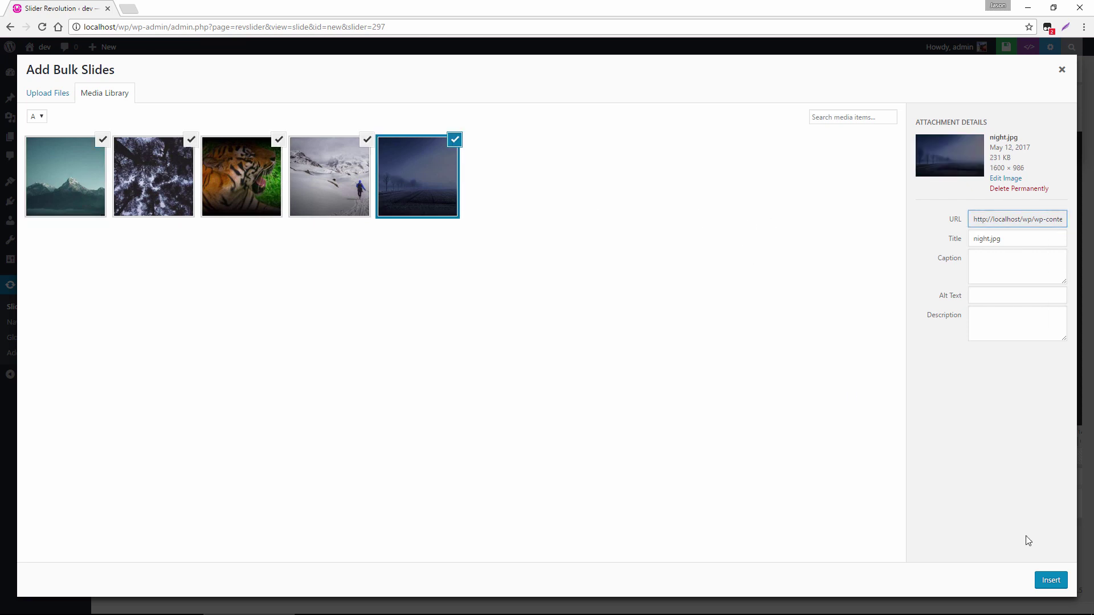
left_click(1058, 582)
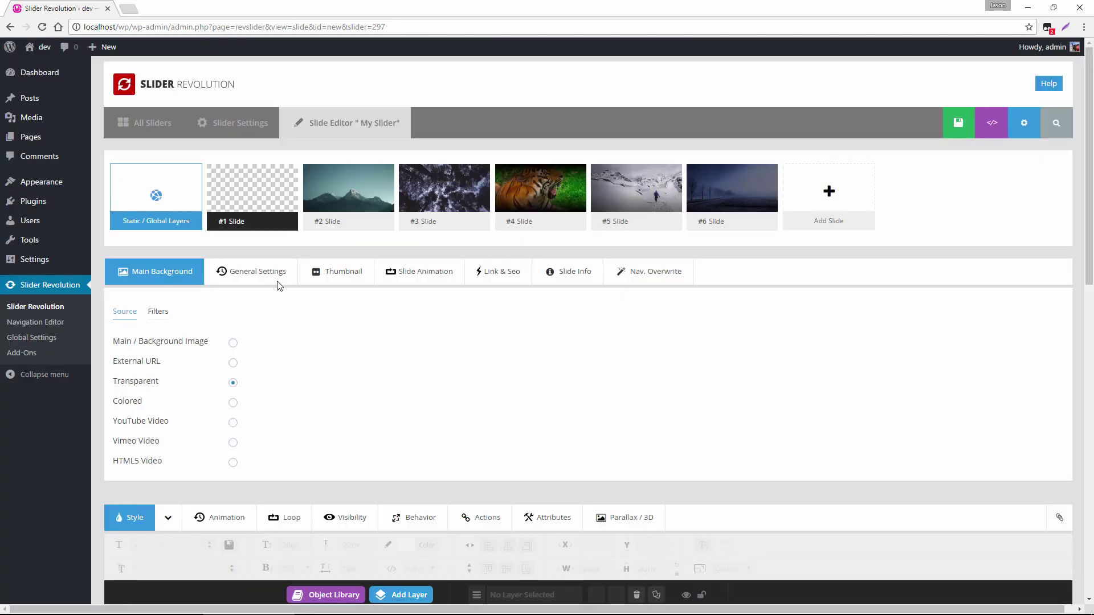
mouse_move(265, 264)
left_click(237, 278)
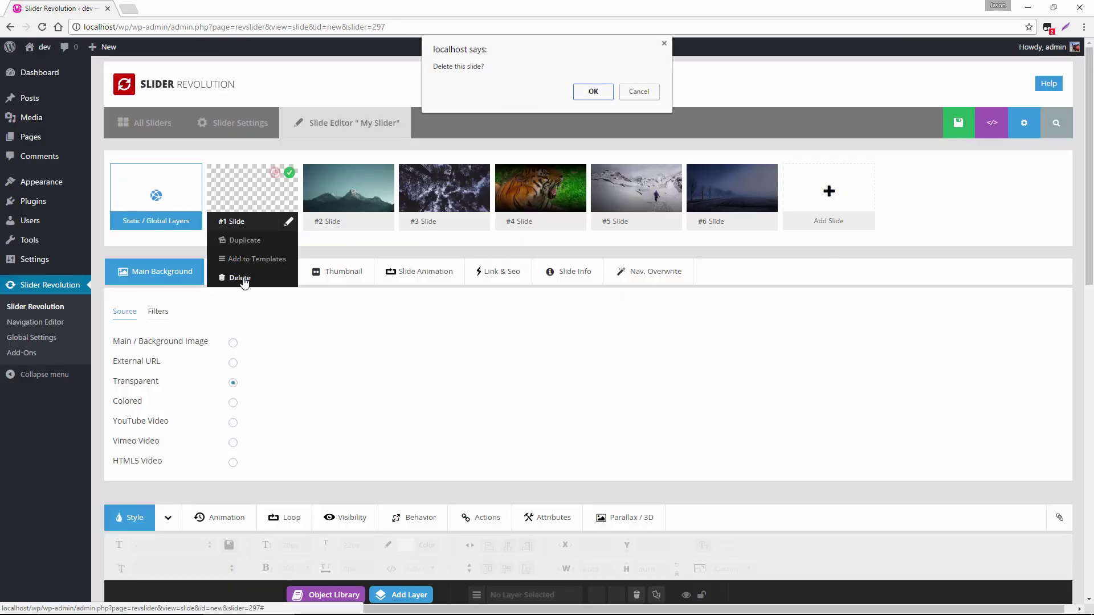
left_click(591, 91)
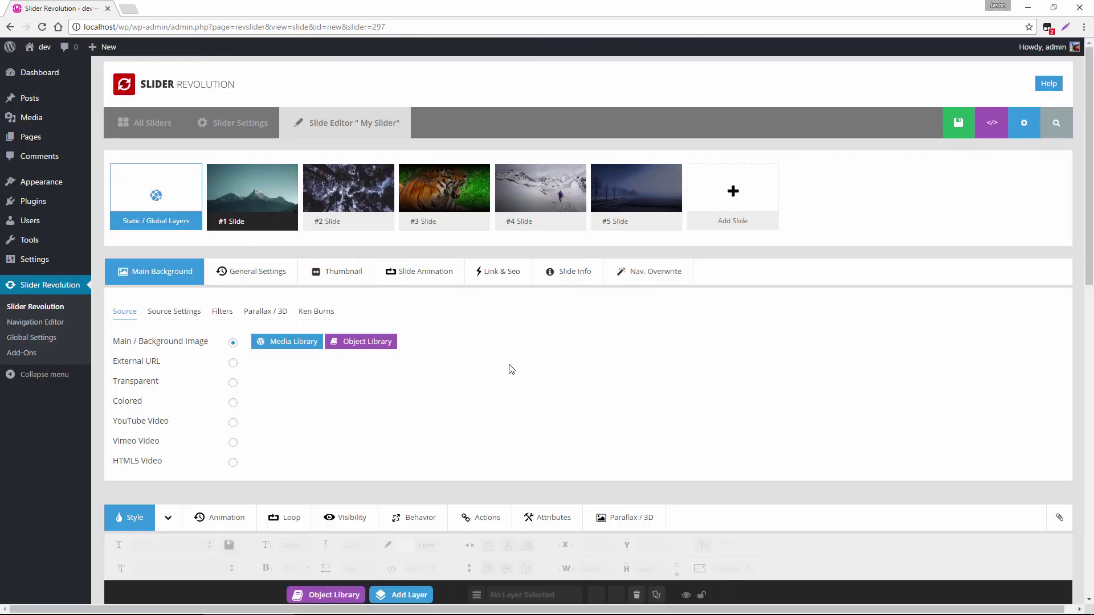
Return to Slider Settings and preview My Slider, which opens on the mountain slide
left_click(244, 128)
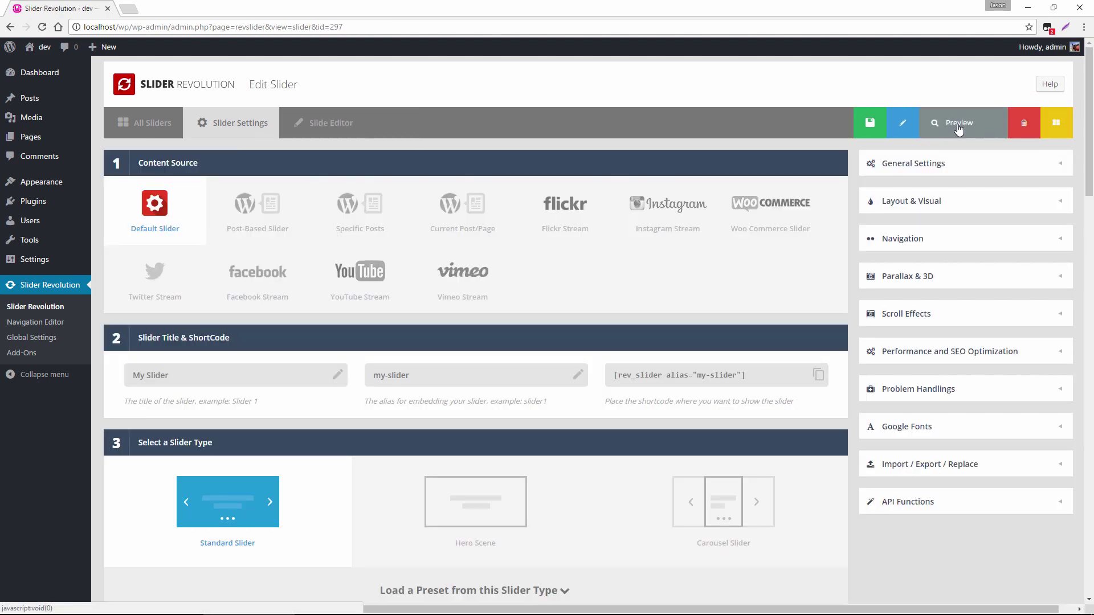
left_click(988, 127)
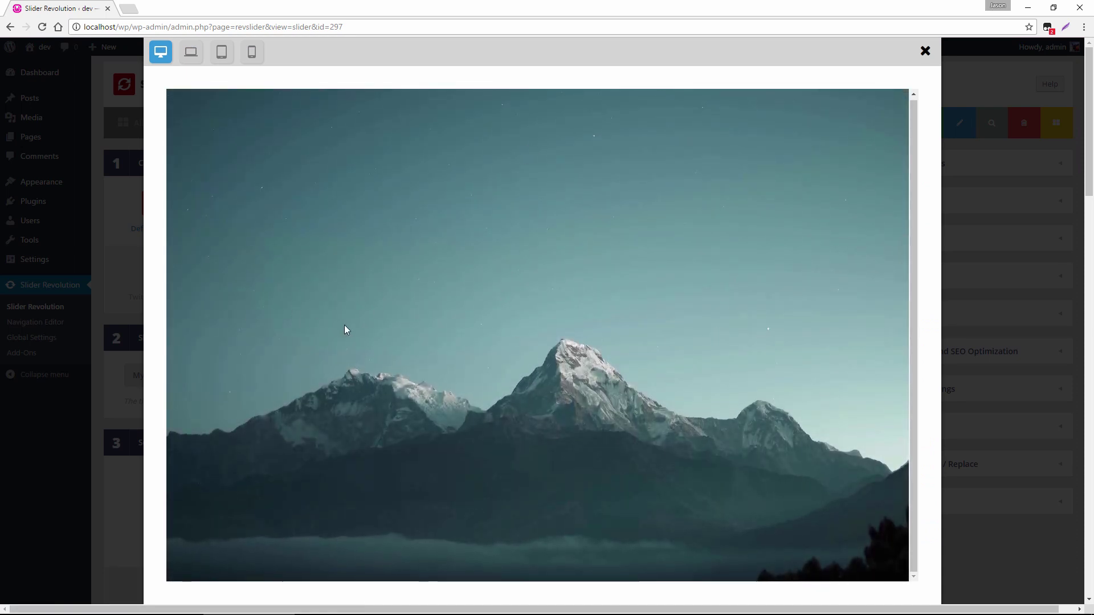
Compare the Hero and Carousel slider types, then keep Standard Slider with its Slideshow-Auto preset
left_click(924, 50)
scroll(609, 153, "down", 3)
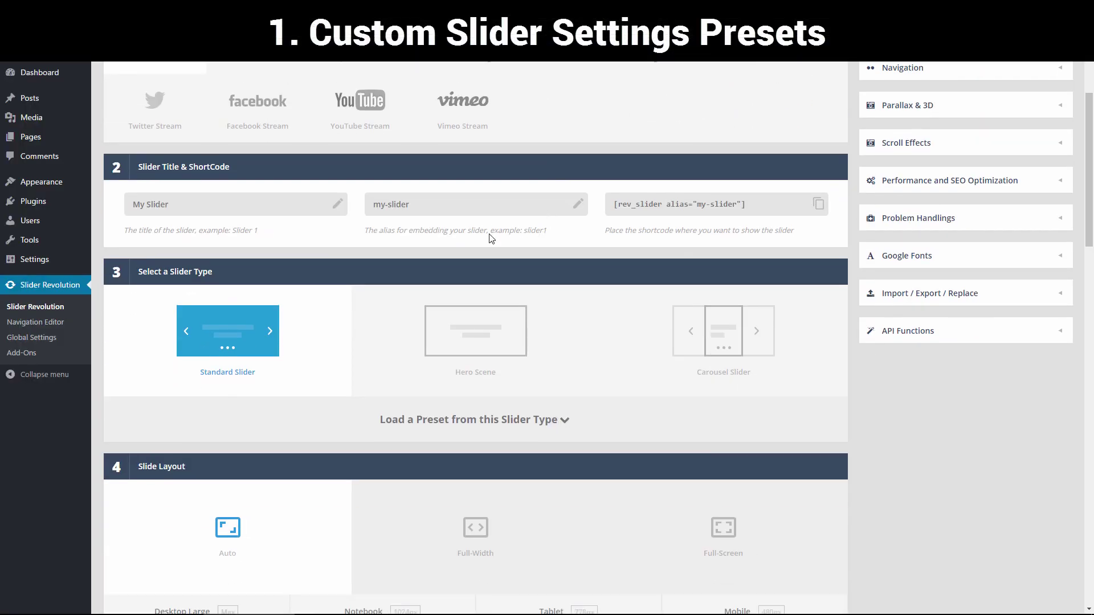
scroll(491, 237, "down", 2)
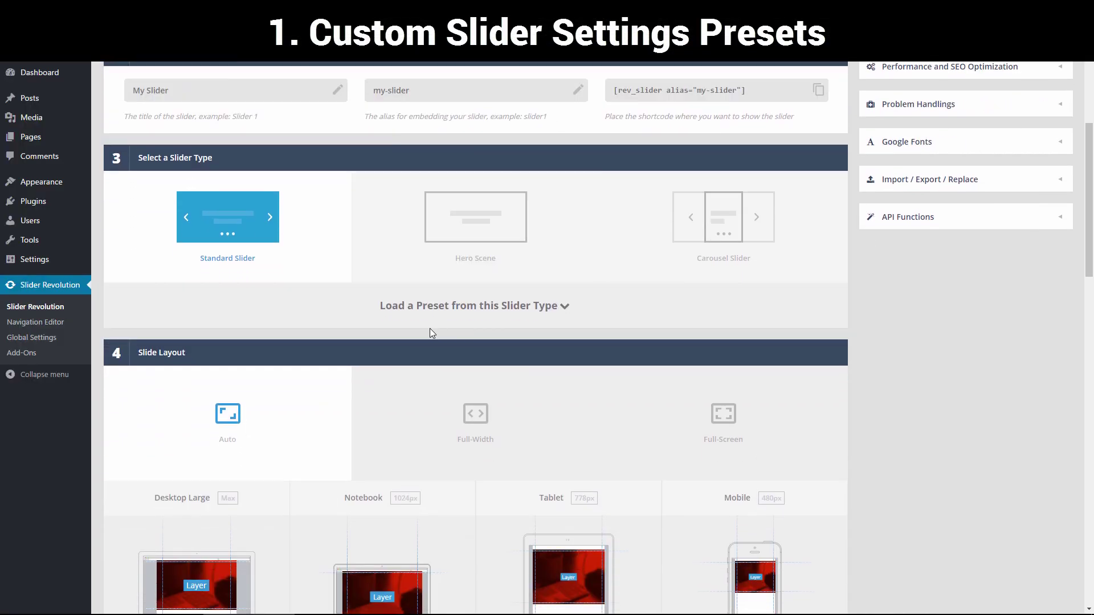
left_click(525, 310)
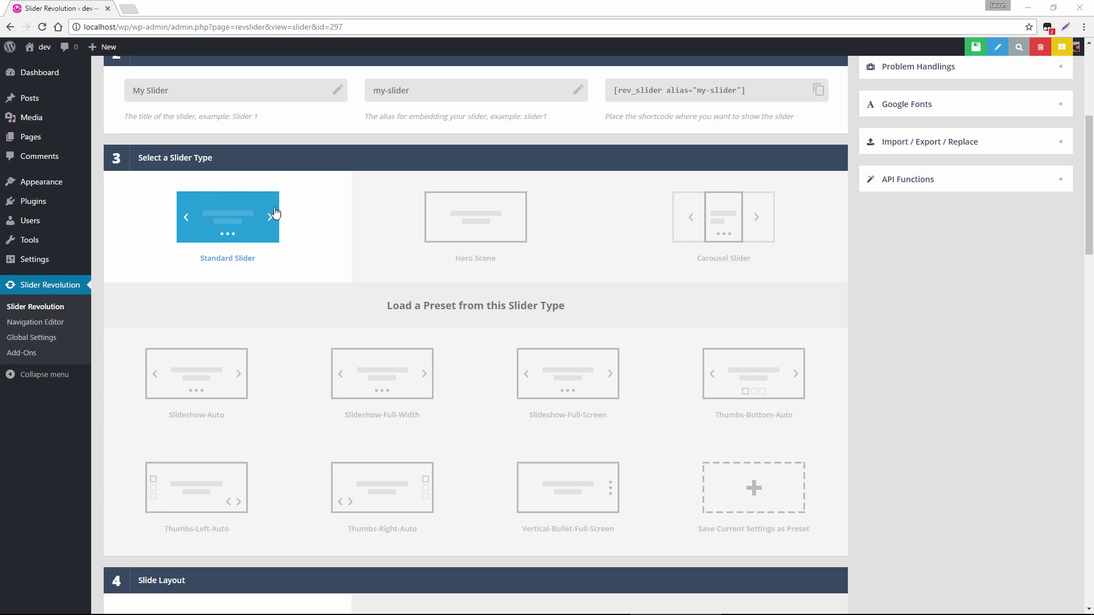
left_click(467, 216)
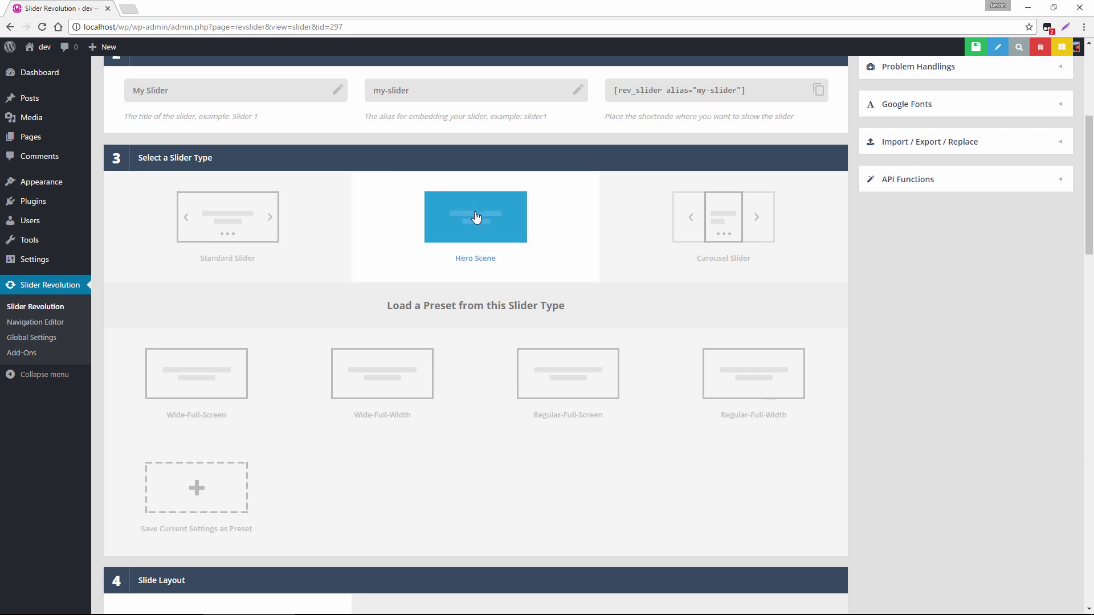
left_click(686, 217)
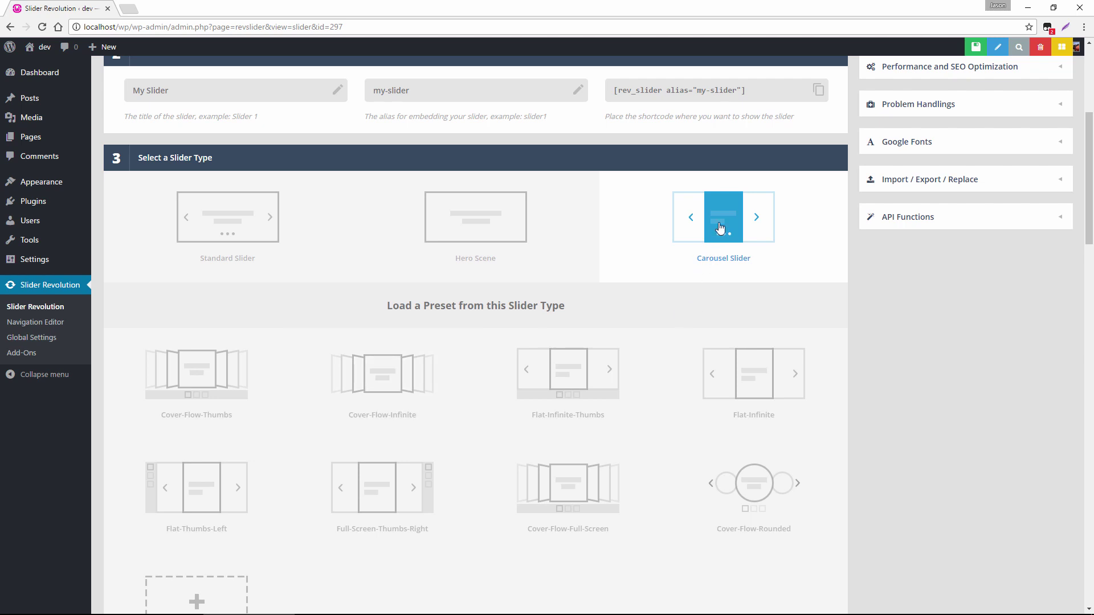
left_click(276, 220)
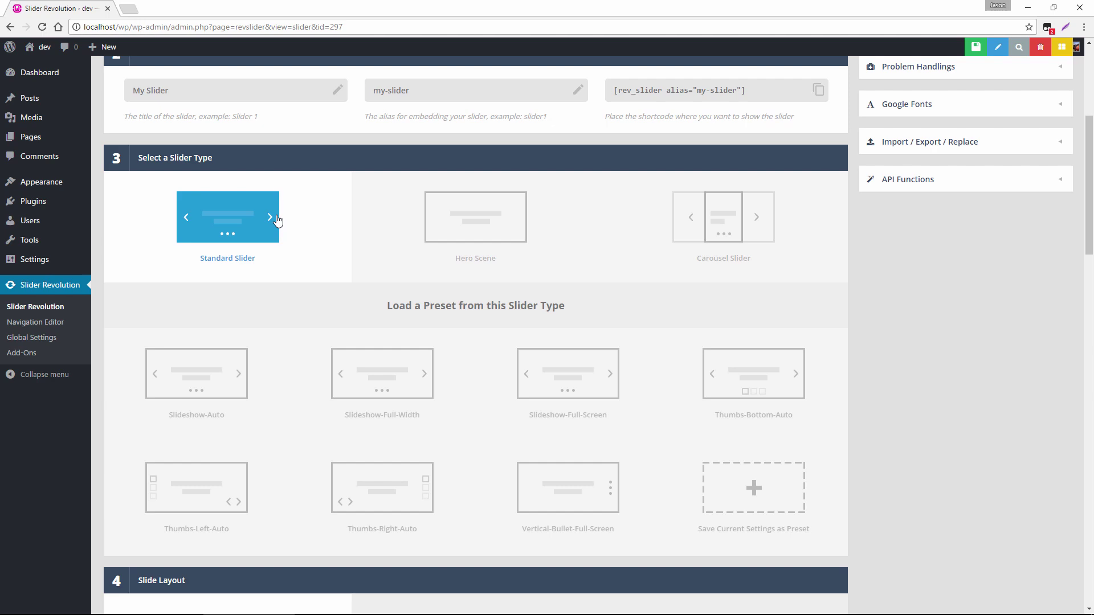
left_click(200, 382)
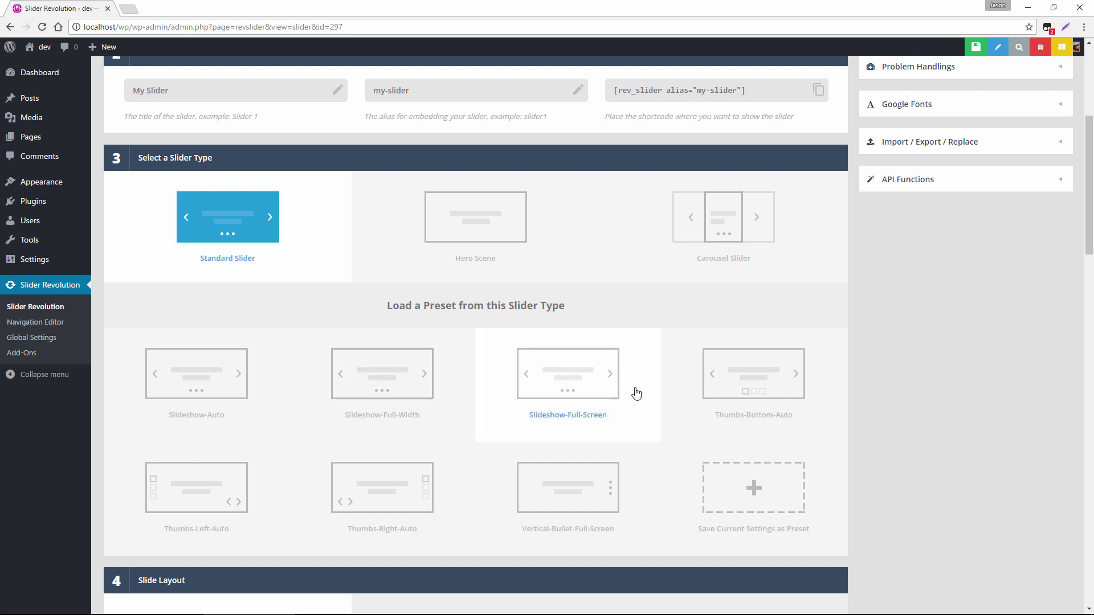
scroll(860, 410, "up", 5)
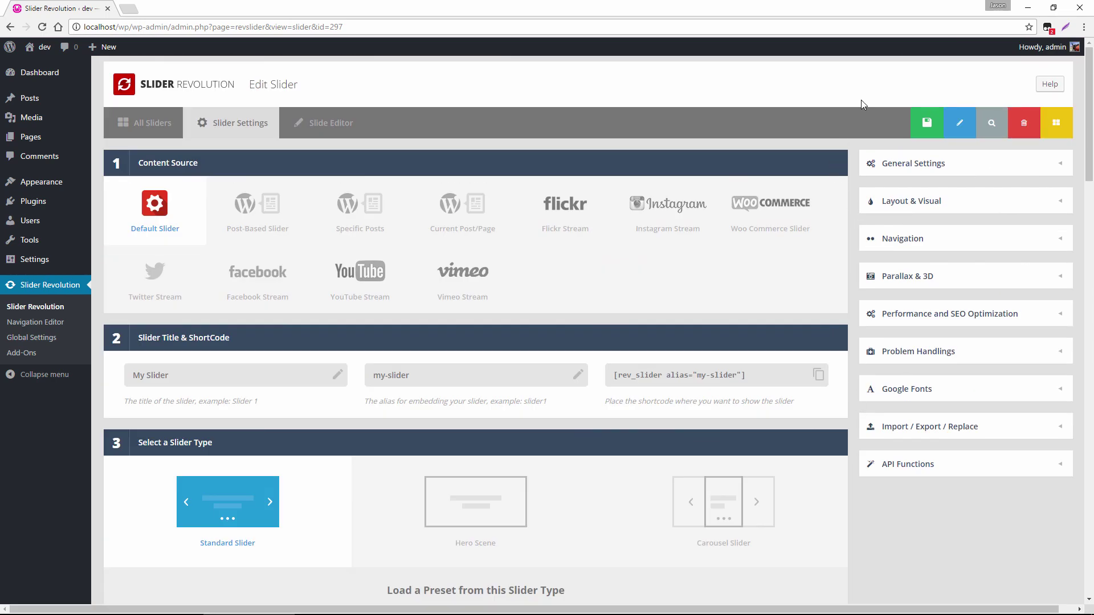
Save the slider settings, preview the updated slider, and close the preview
left_click(915, 126)
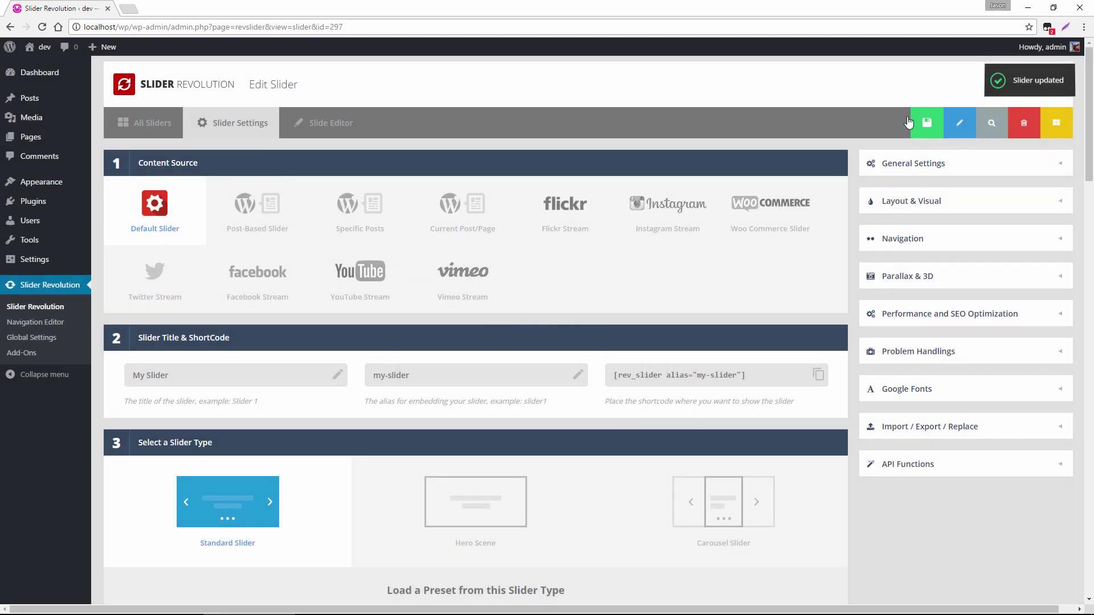
left_click(983, 135)
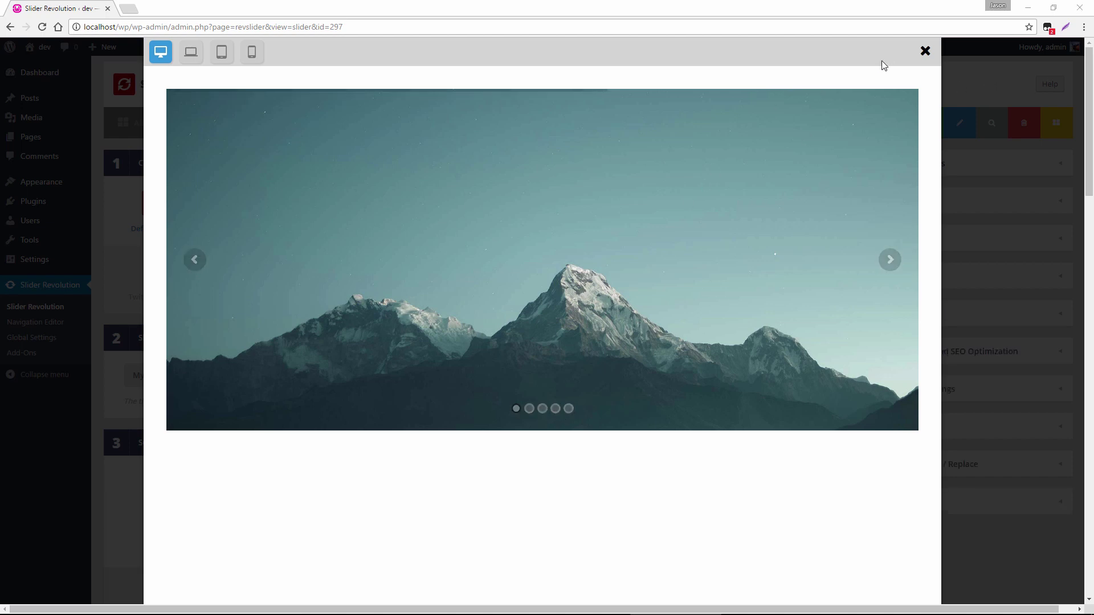
left_click(924, 51)
Look over the Slide Layout grid sizes and expand the Standard Slider preset list
scroll(581, 225, "down", 10)
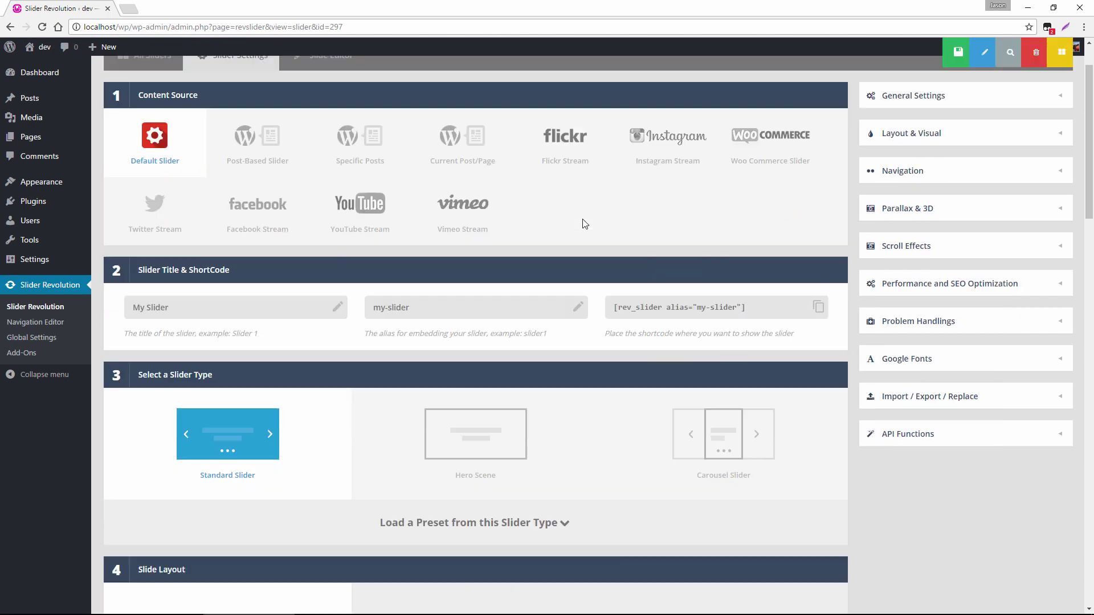
scroll(461, 244, "down", 2)
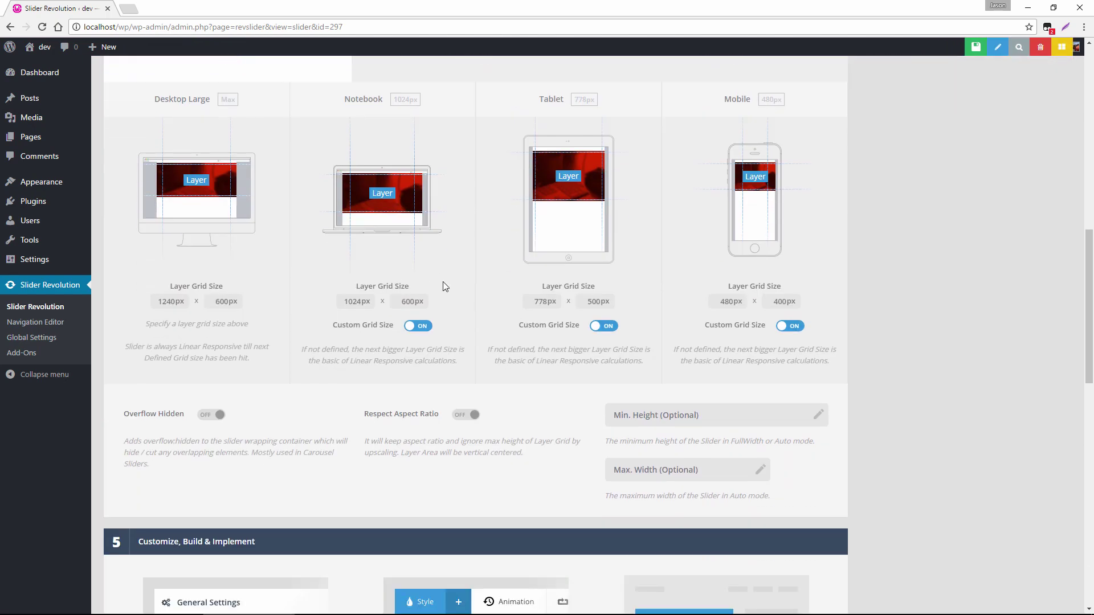
scroll(456, 289, "up", 1)
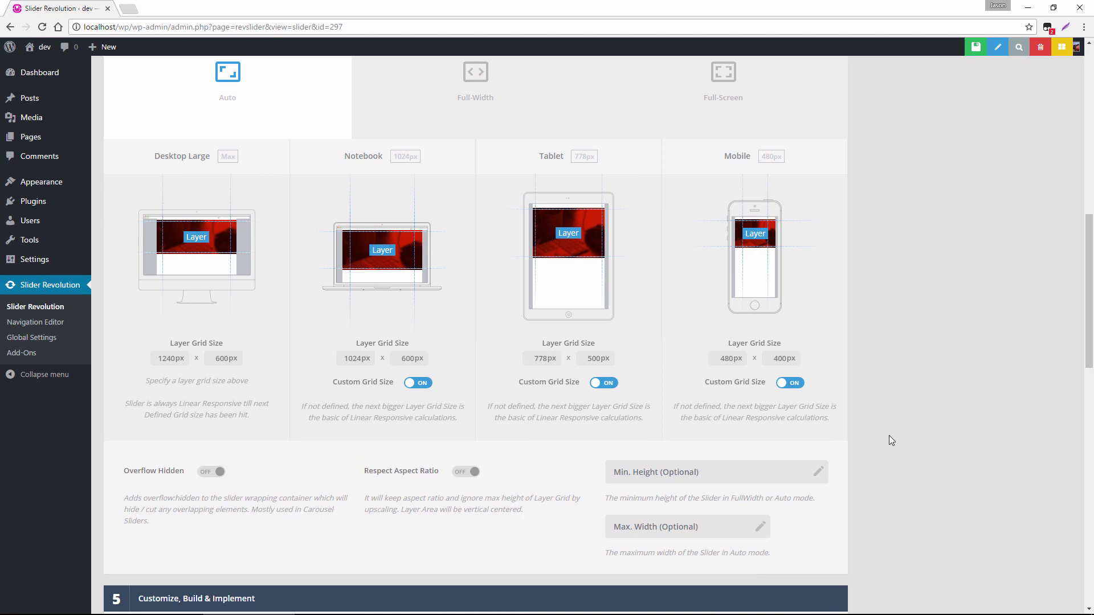
scroll(887, 436, "up", 4)
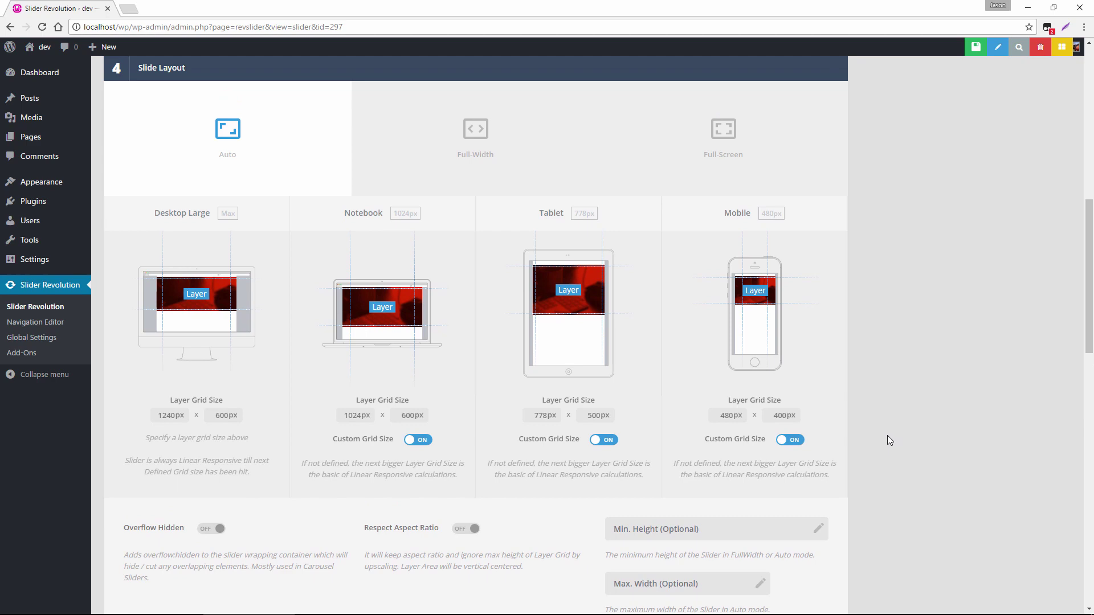
scroll(887, 435, "up", 3)
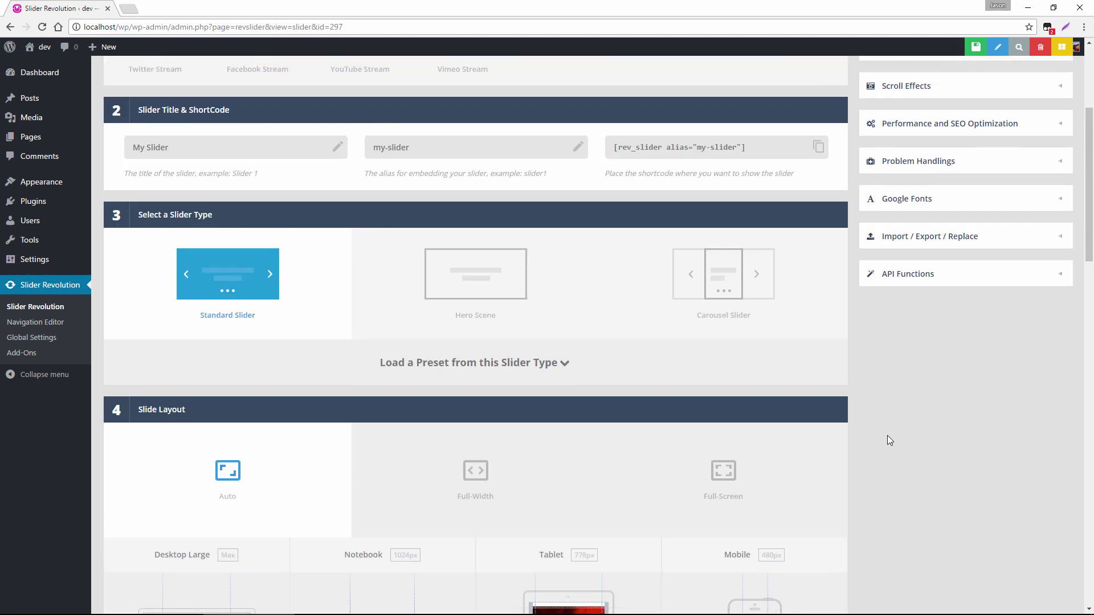
left_click(519, 362)
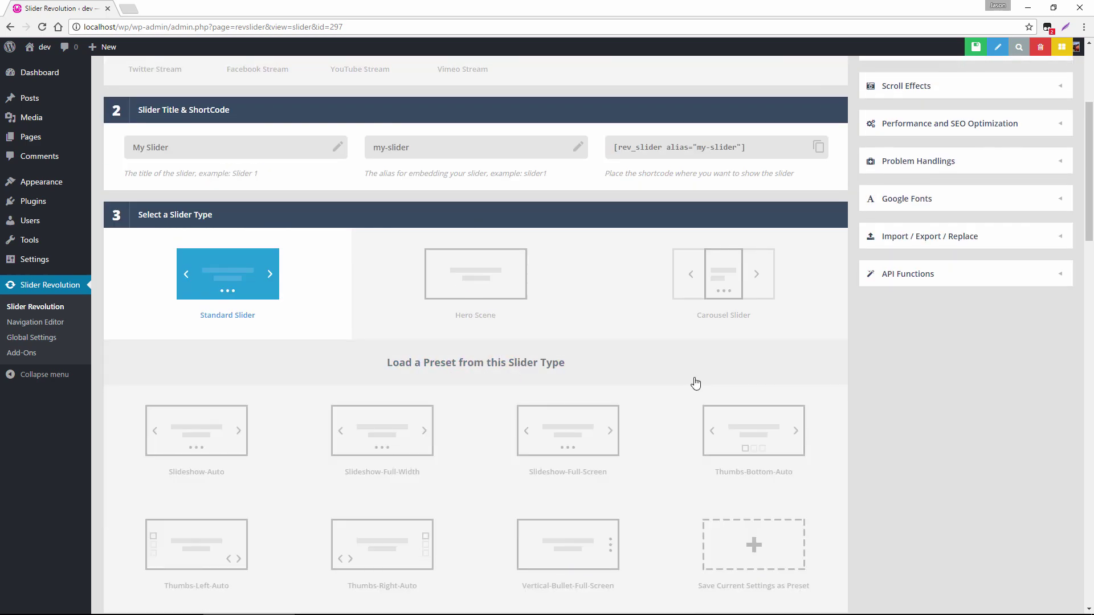
scroll(915, 422, "down", 1)
scroll(912, 419, "up", 4)
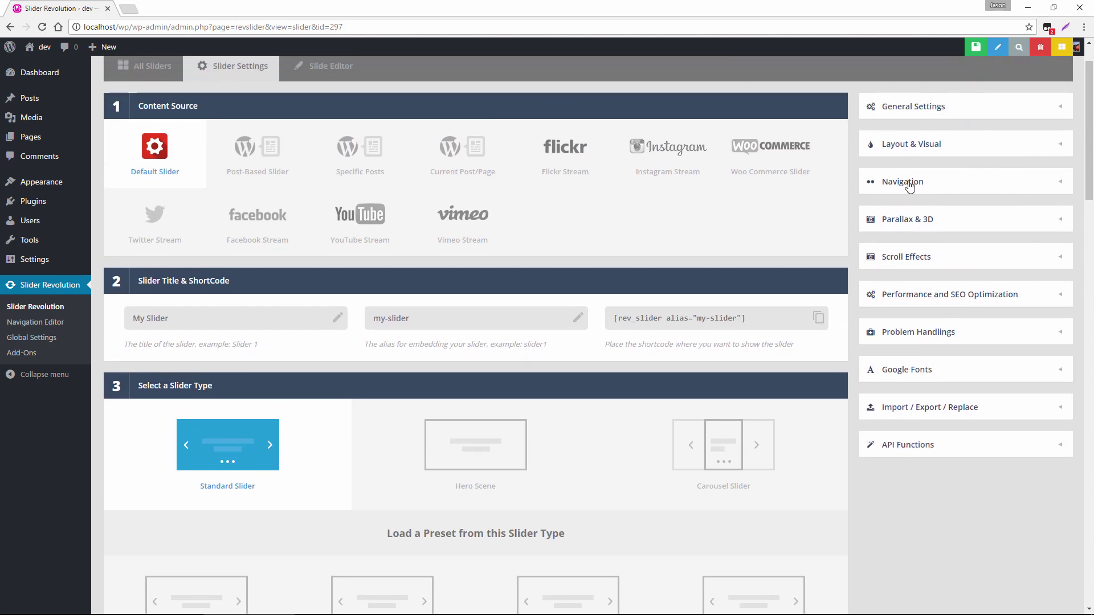
Set the navigation arrows' Always Show option to Yes
left_click(910, 187)
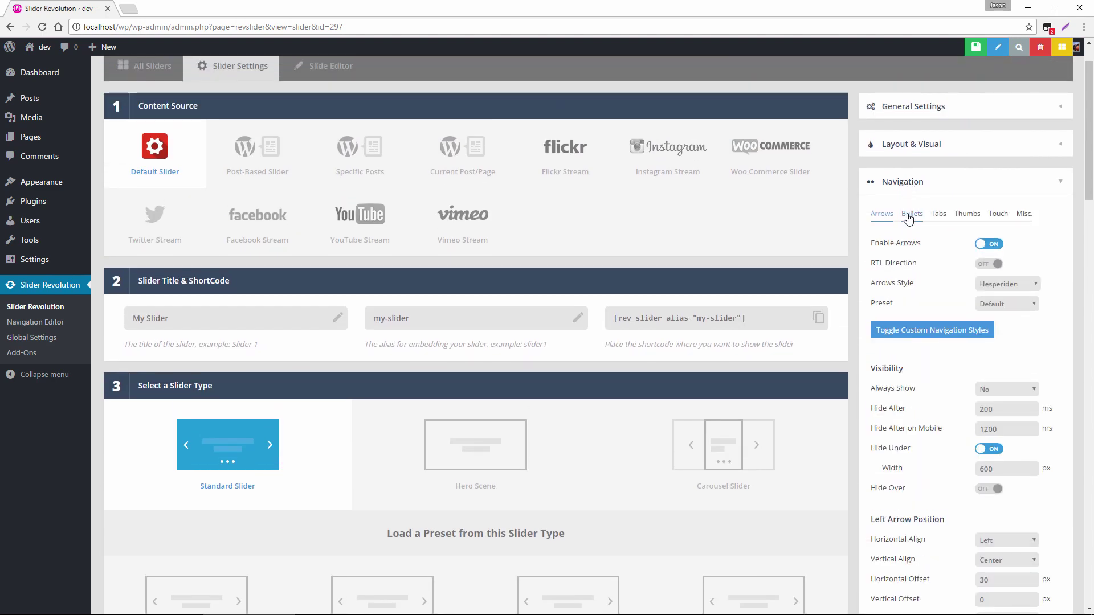
mouse_move(893, 388)
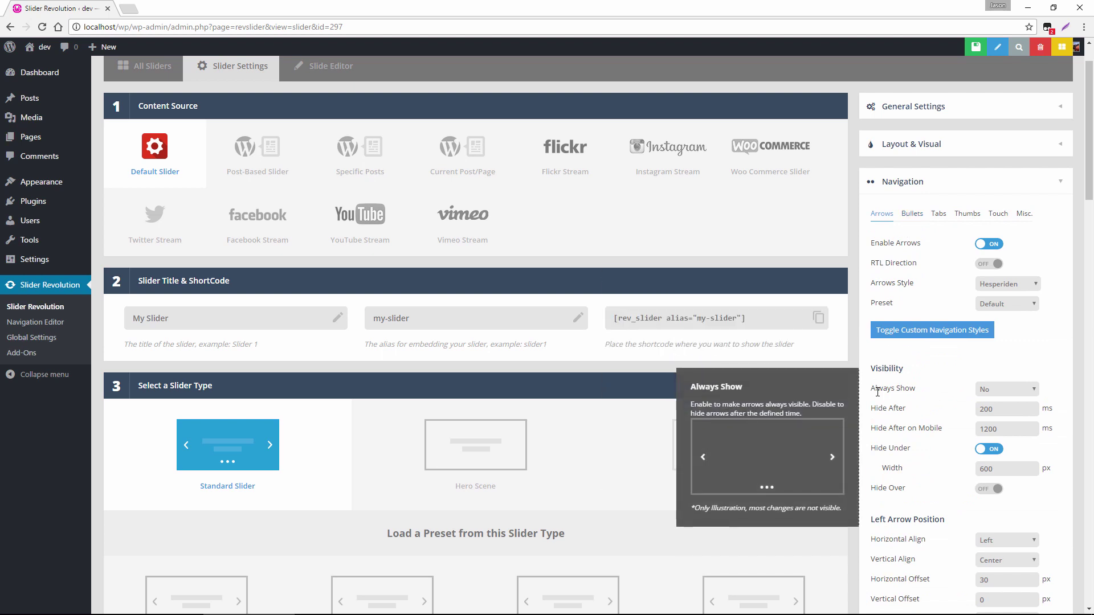
left_click(1011, 392)
left_click(998, 402)
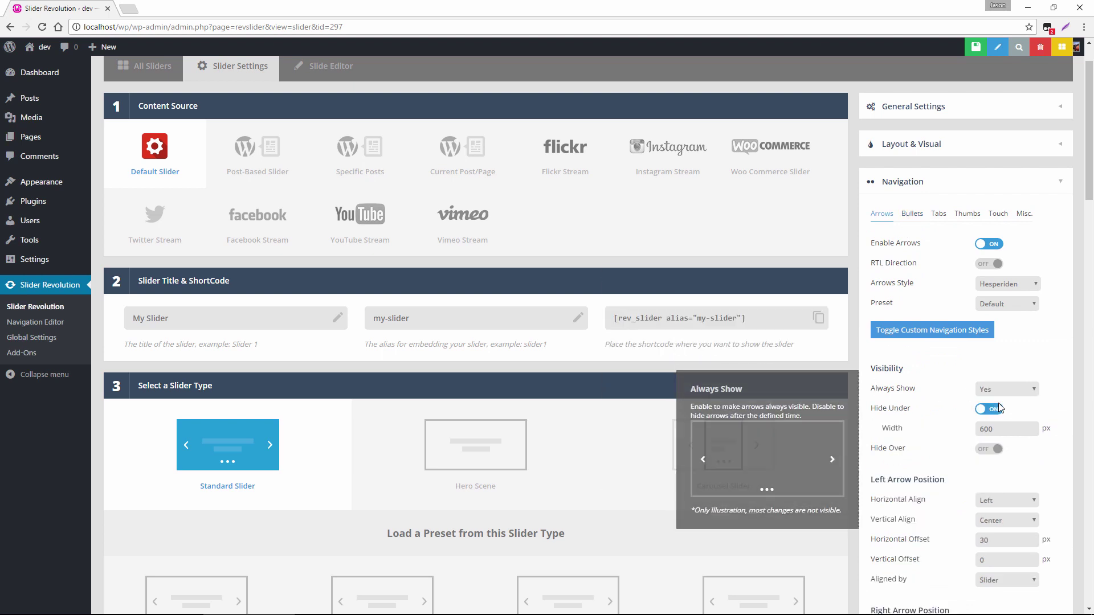
mouse_move(942, 405)
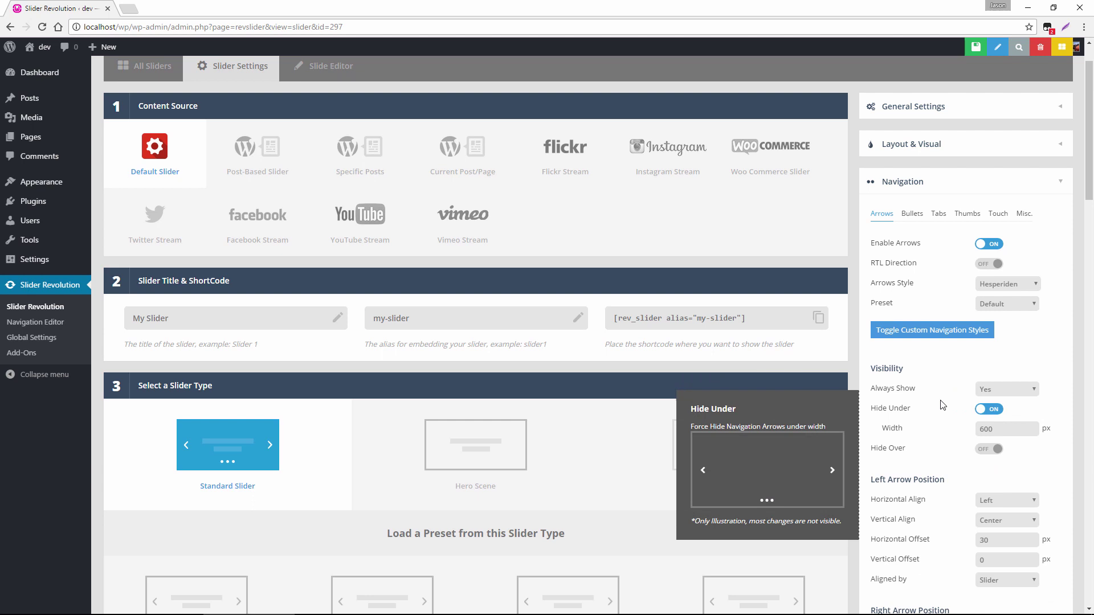
Set the navigation bullets' Always Show option to Yes as well
left_click(912, 214)
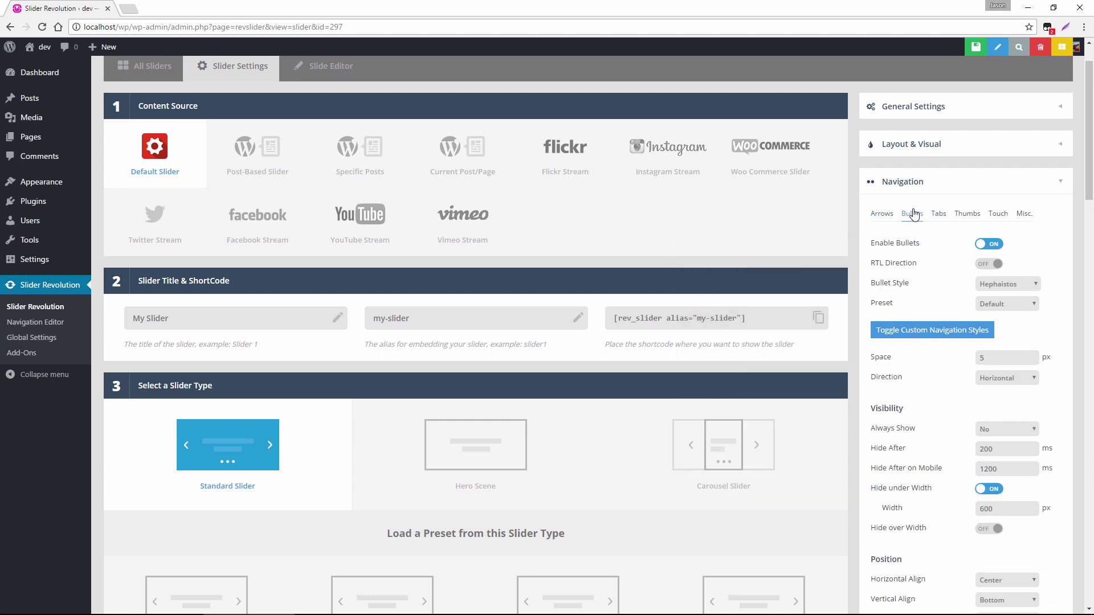
left_click(1003, 429)
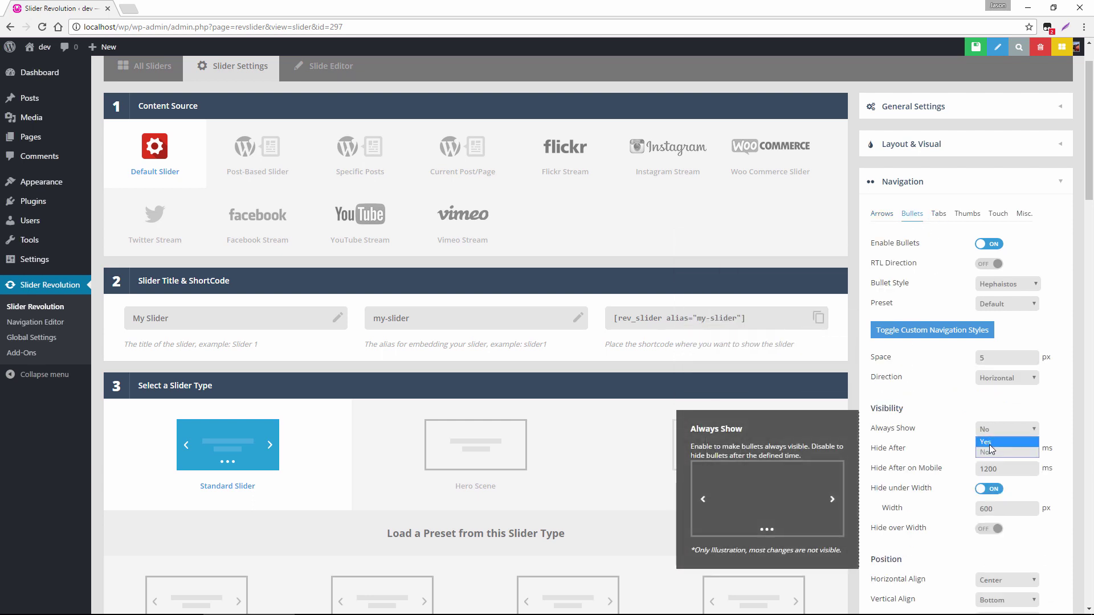
left_click(989, 445)
scroll(808, 414, "down", 7)
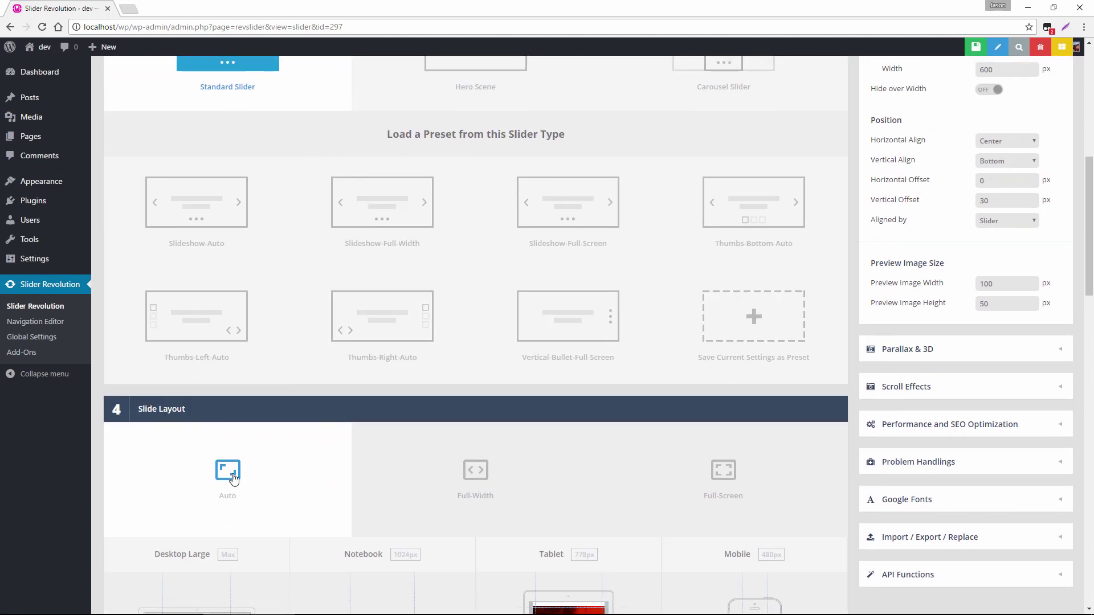
Use Full-Width layout, save it as preset My Slider Settings with tiger thumbnail, and save
left_click(443, 490)
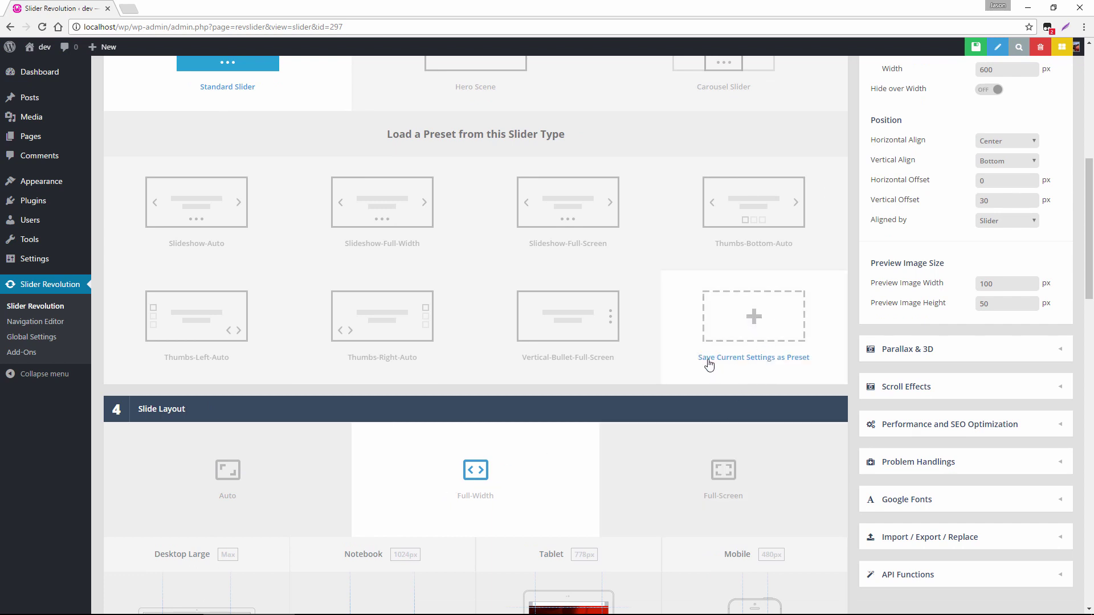
left_click(752, 318)
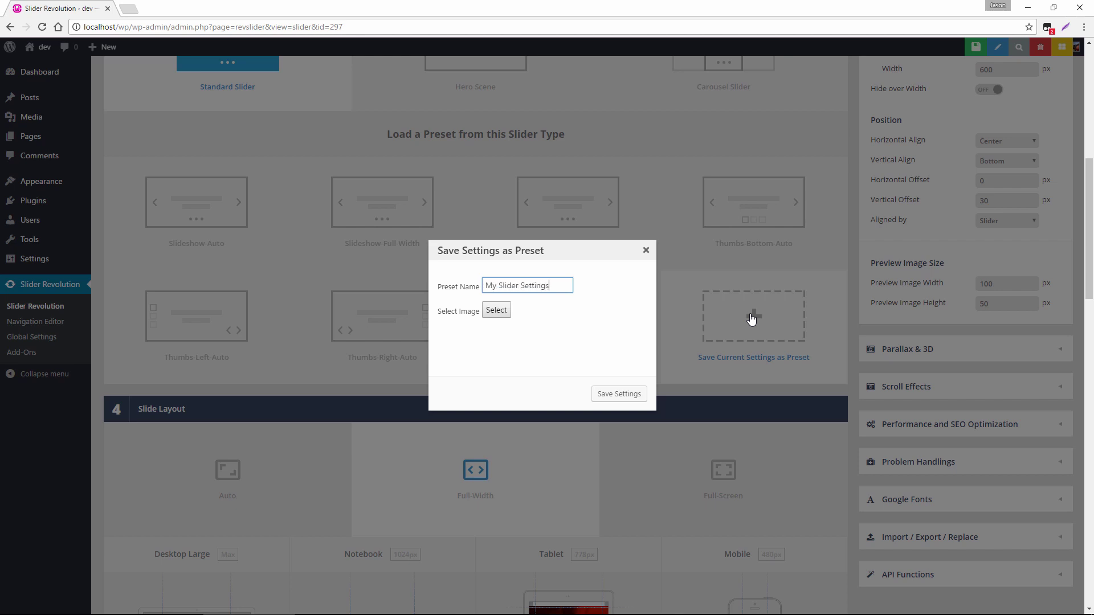
left_click(496, 310)
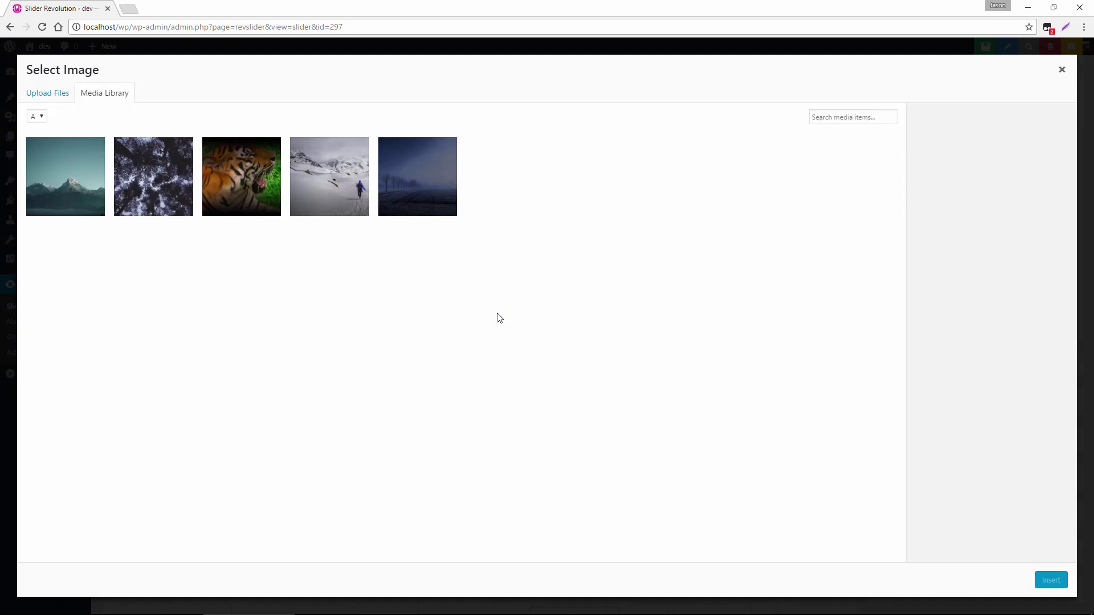
left_click(242, 165)
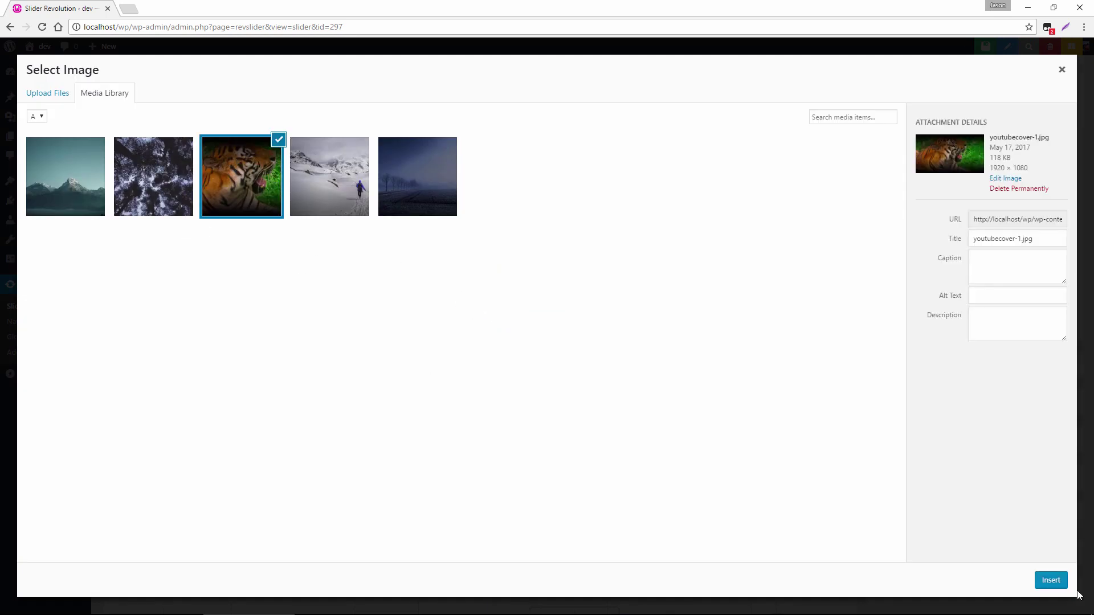
left_click(1051, 580)
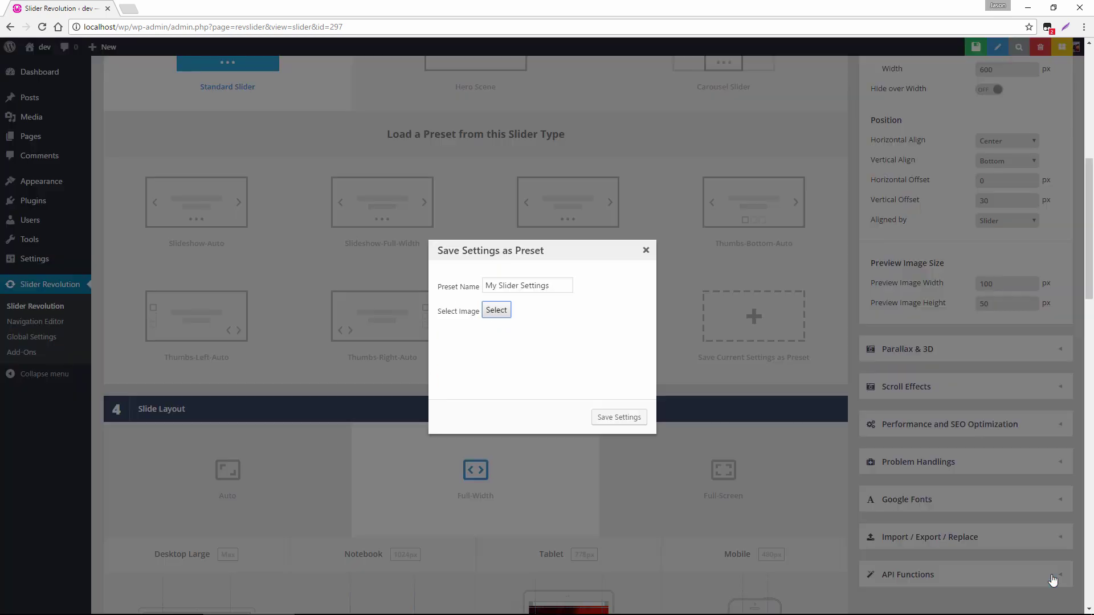
left_click(631, 419)
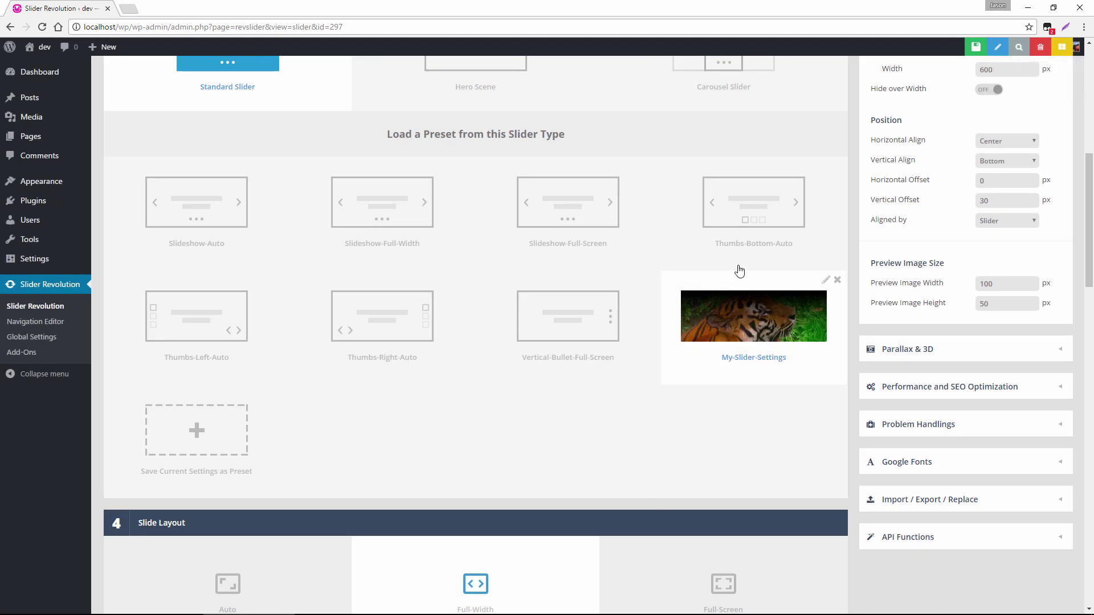
left_click(740, 340)
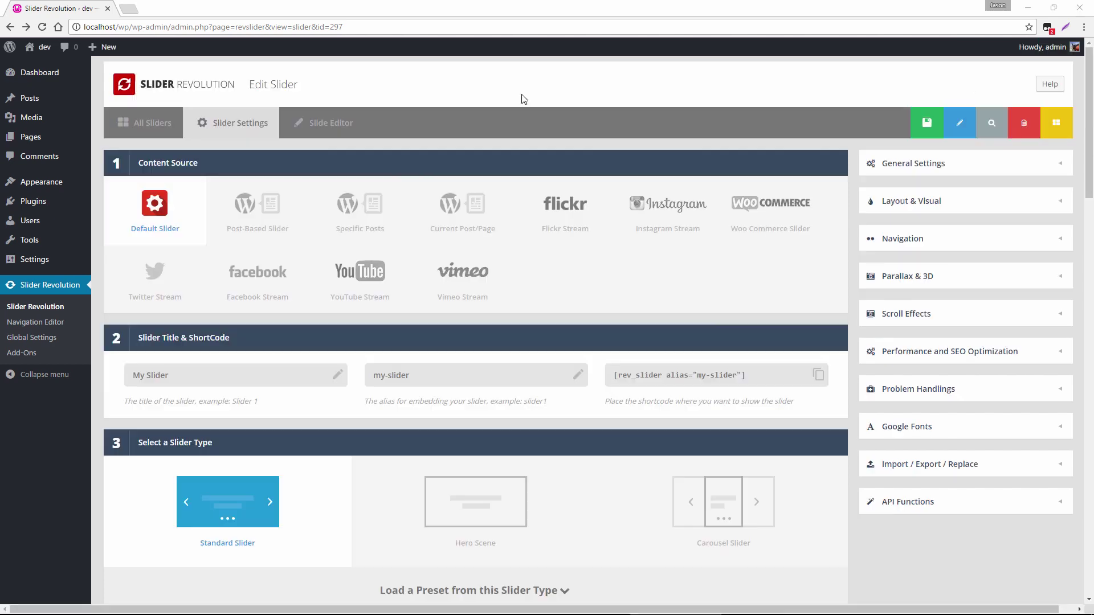
Add a Text/Html layer reading 'Slider Caption' to the slide
left_click(320, 122)
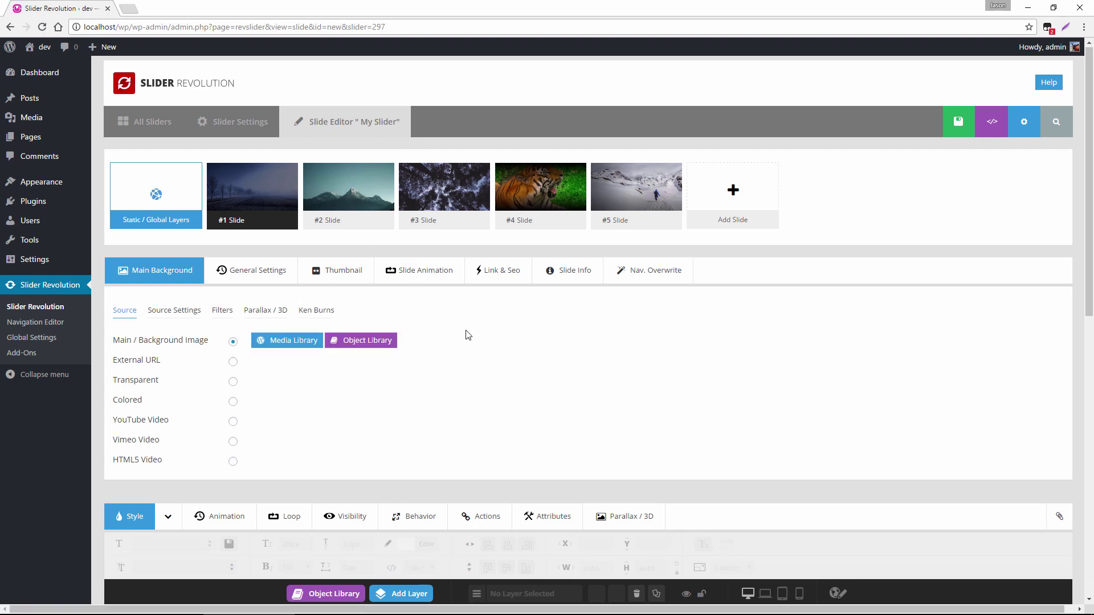
scroll(472, 336, "down", 6)
scroll(426, 320, "down", 1)
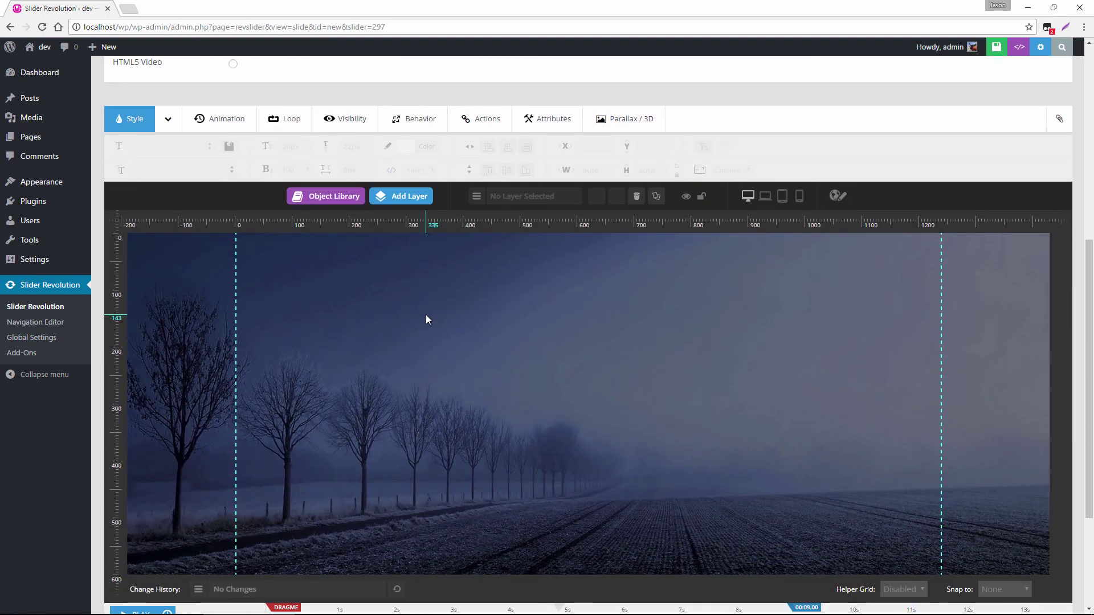
mouse_move(401, 196)
left_click(402, 223)
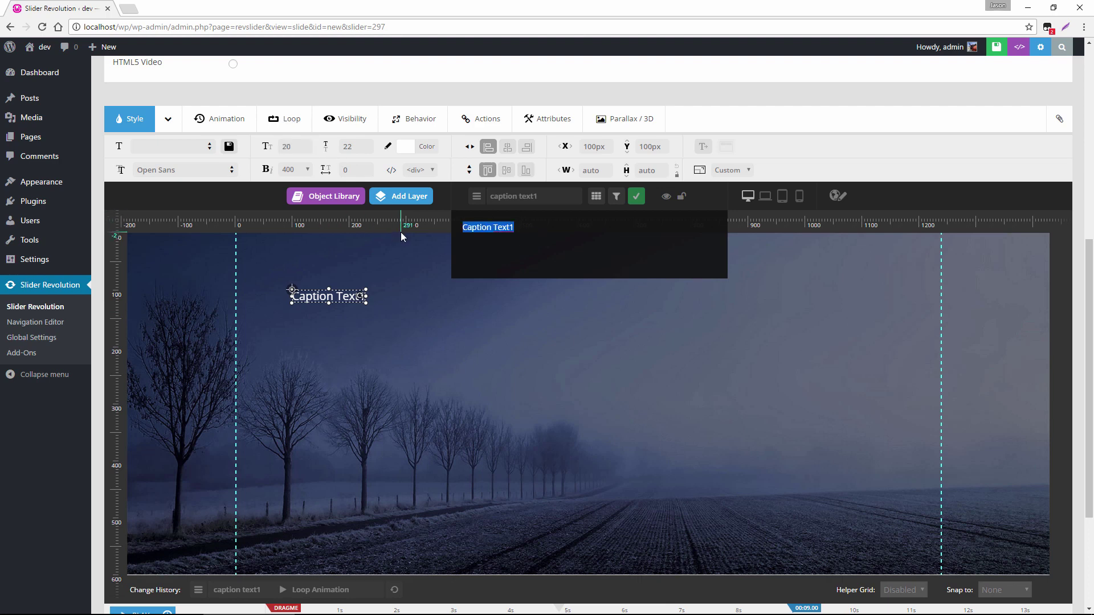
type("Slider Caption")
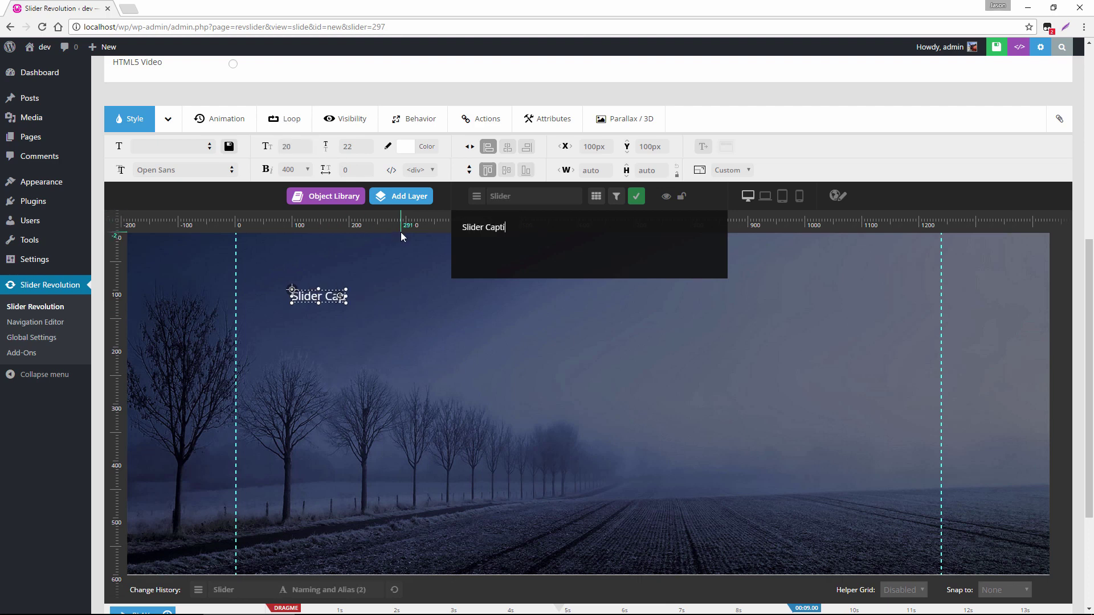
left_click(636, 200)
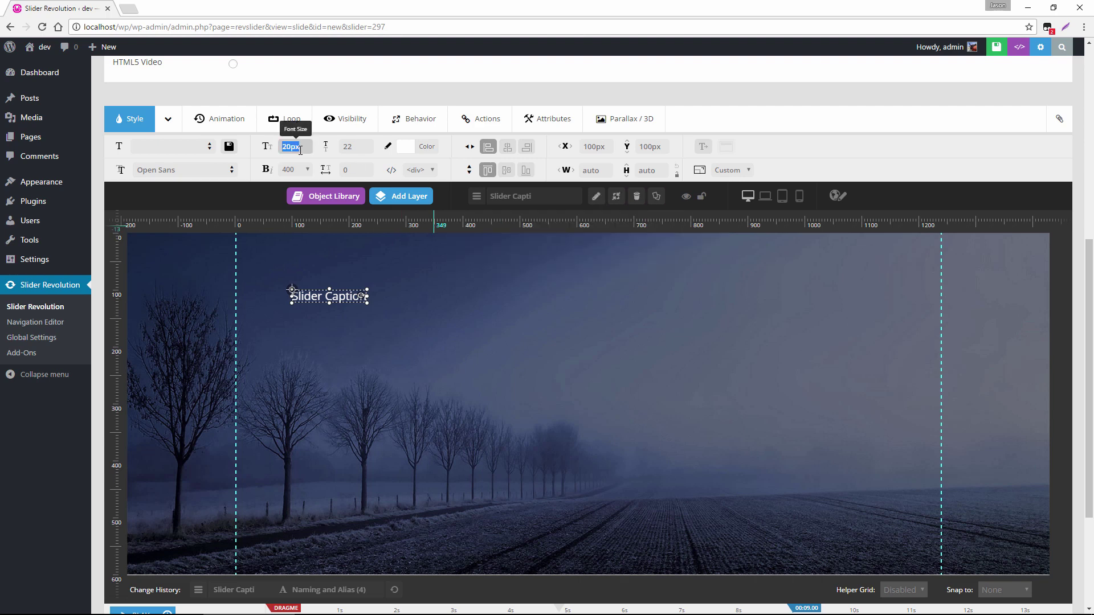
Set the caption's font size to 96px and its X position to 50px
key("Tab")
type("96px")
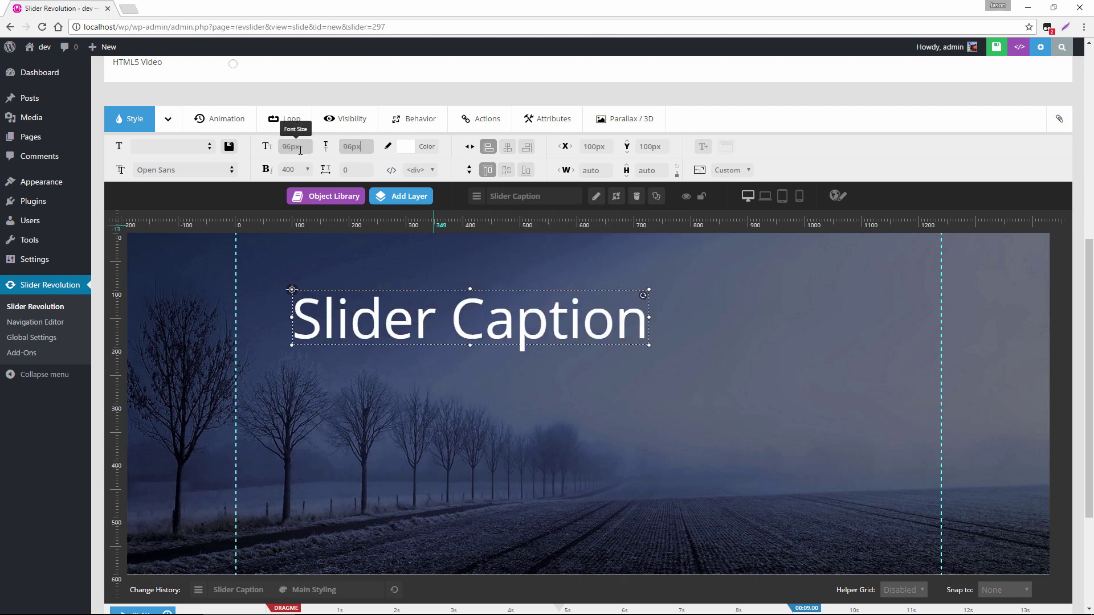
left_click(597, 148)
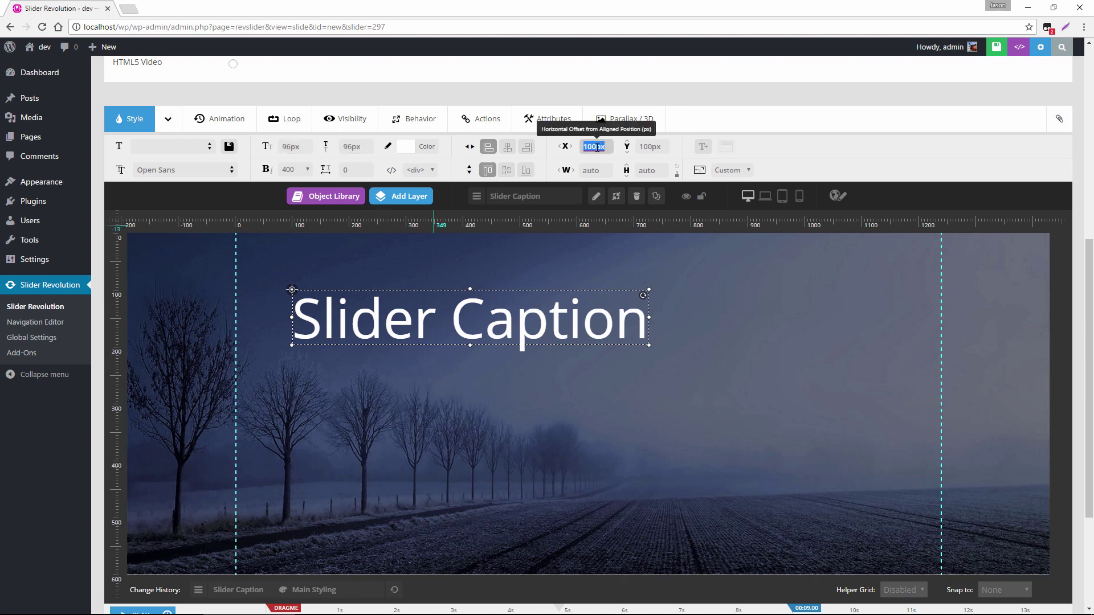
type("50px")
key("Tab")
Set the caption's Y position to 50px and its alignment to Slide Based
type("50px")
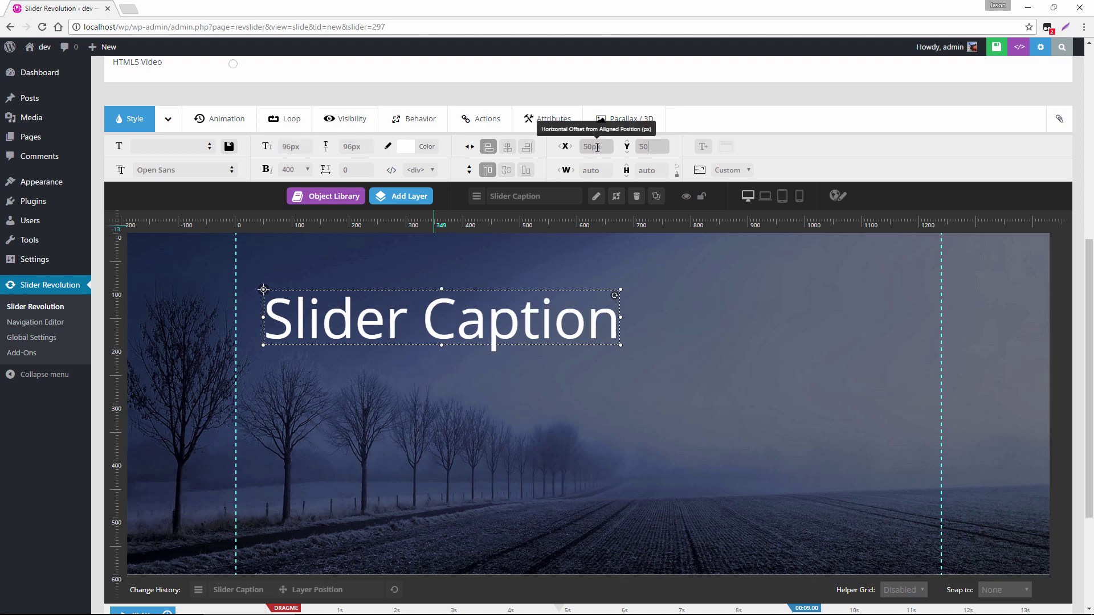
left_click(414, 119)
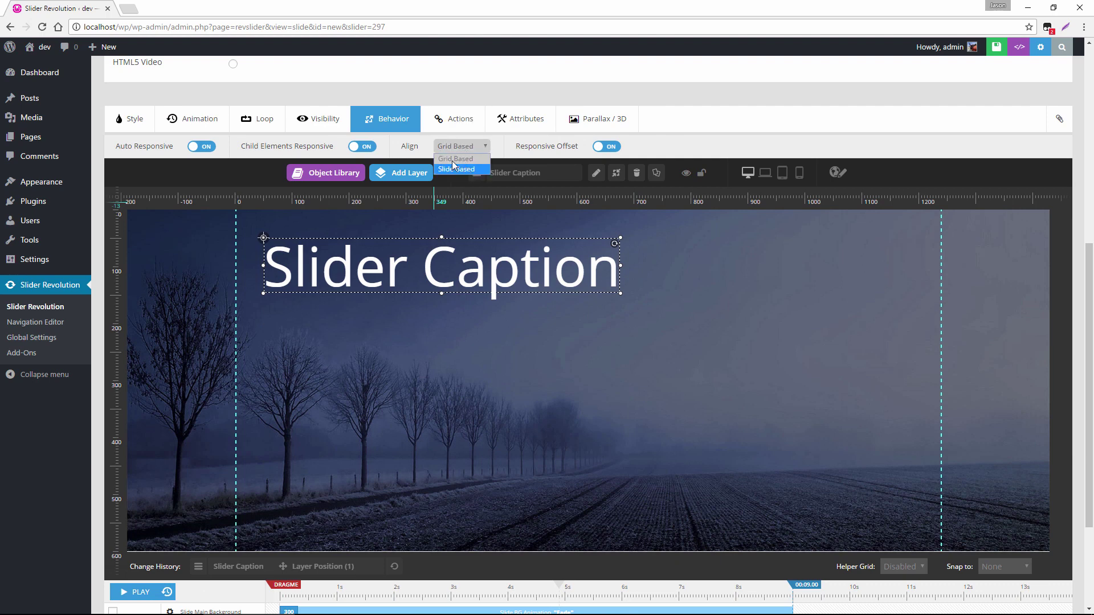
left_click(467, 170)
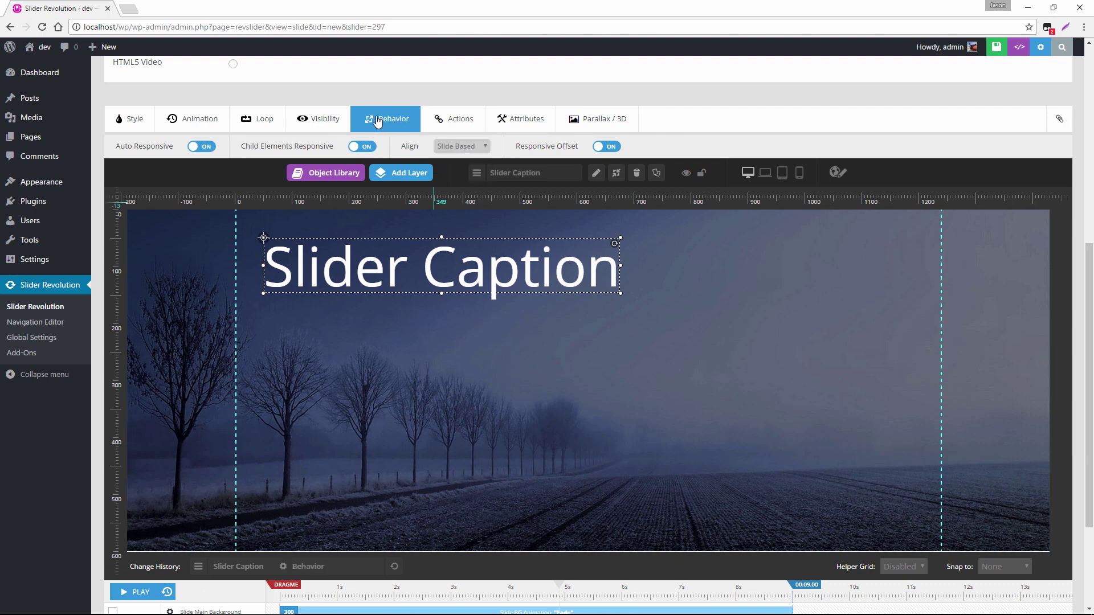
Change the caption's font family from Open Sans to Lobster
left_click(132, 118)
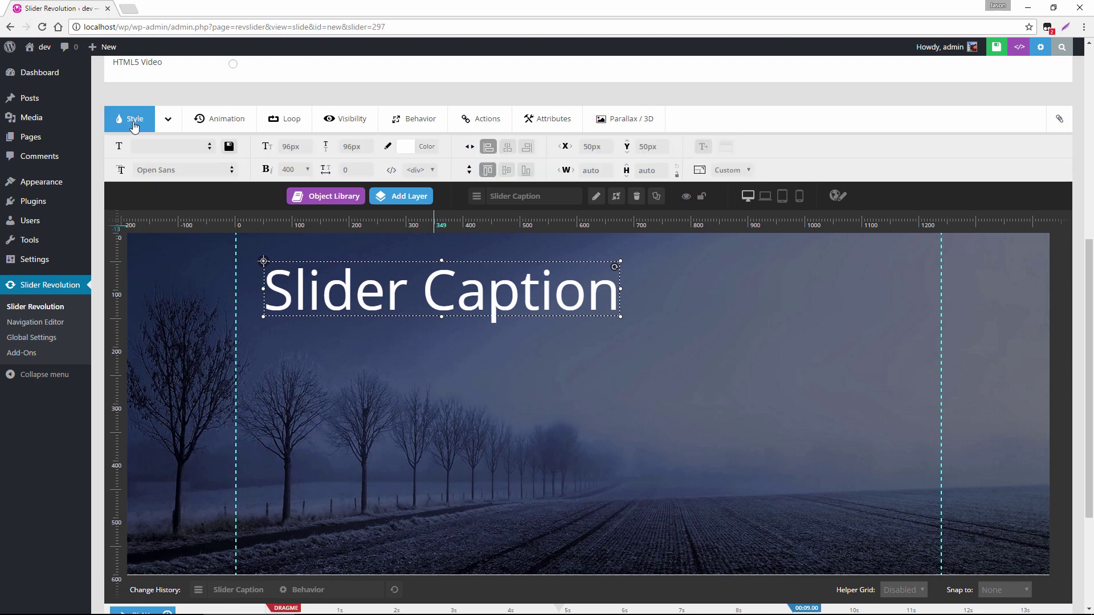
left_click(232, 170)
scroll(233, 273, "down", 20)
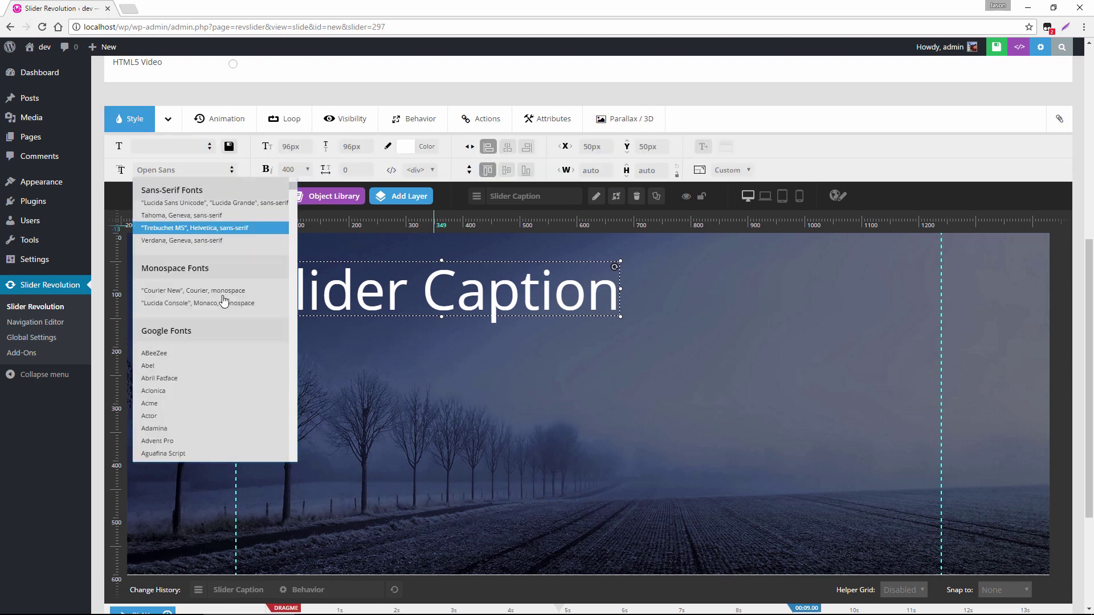
scroll(221, 305, "down", 15)
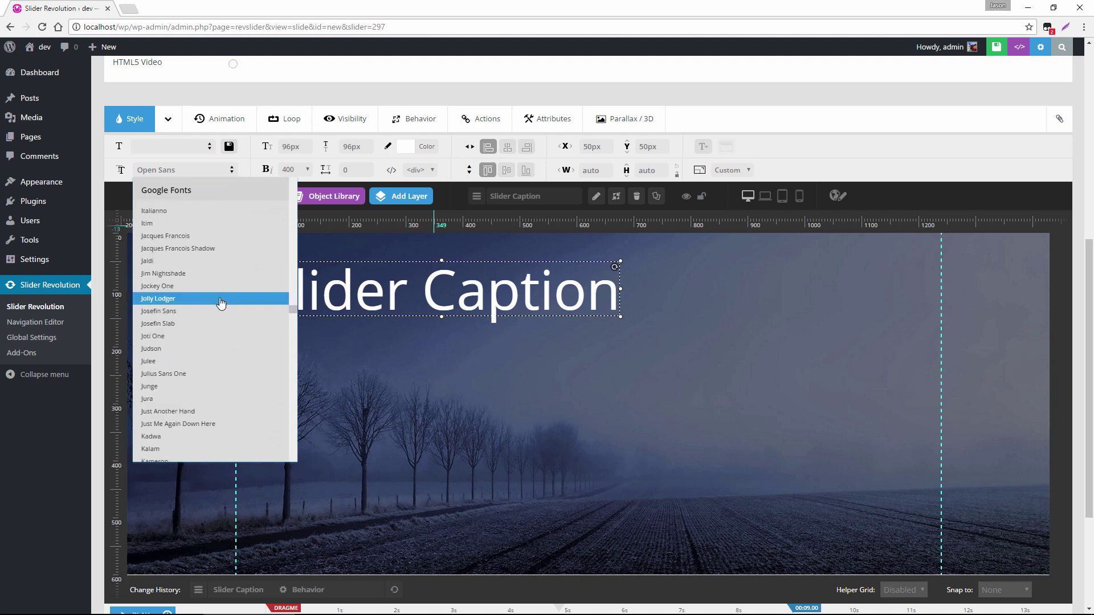
scroll(220, 309, "down", 4)
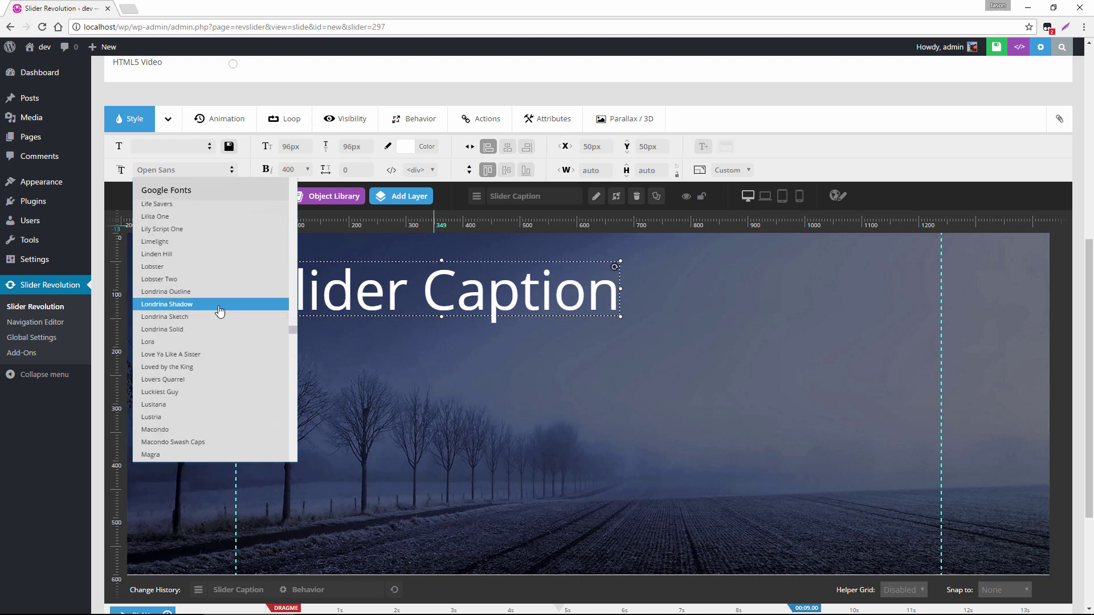
left_click(195, 268)
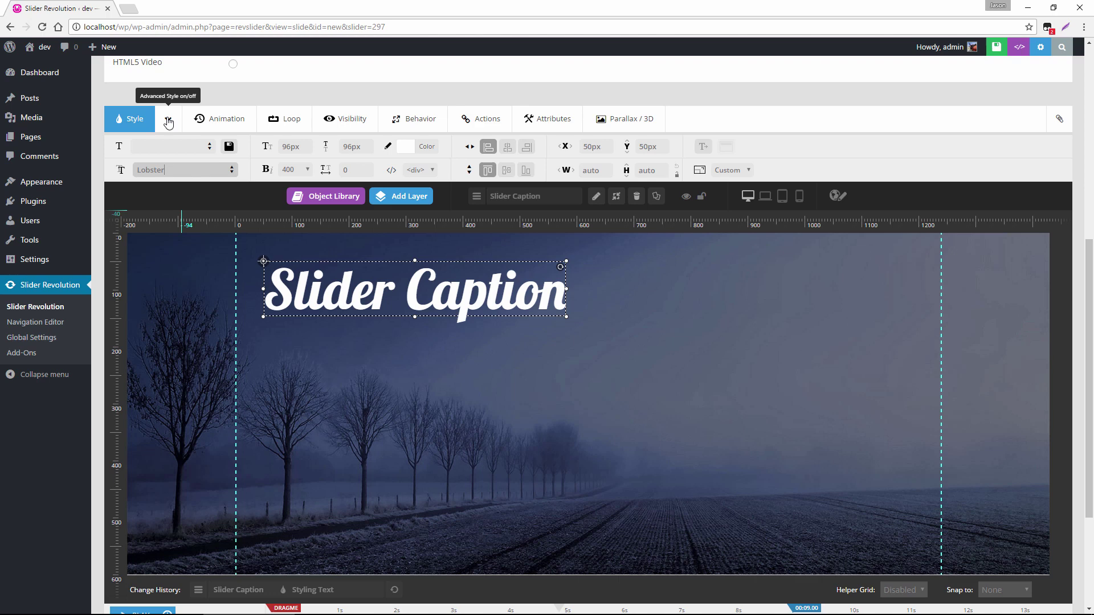
Give the caption an overlay blend mode, save the slide, and preview it over the misty field
left_click(169, 121)
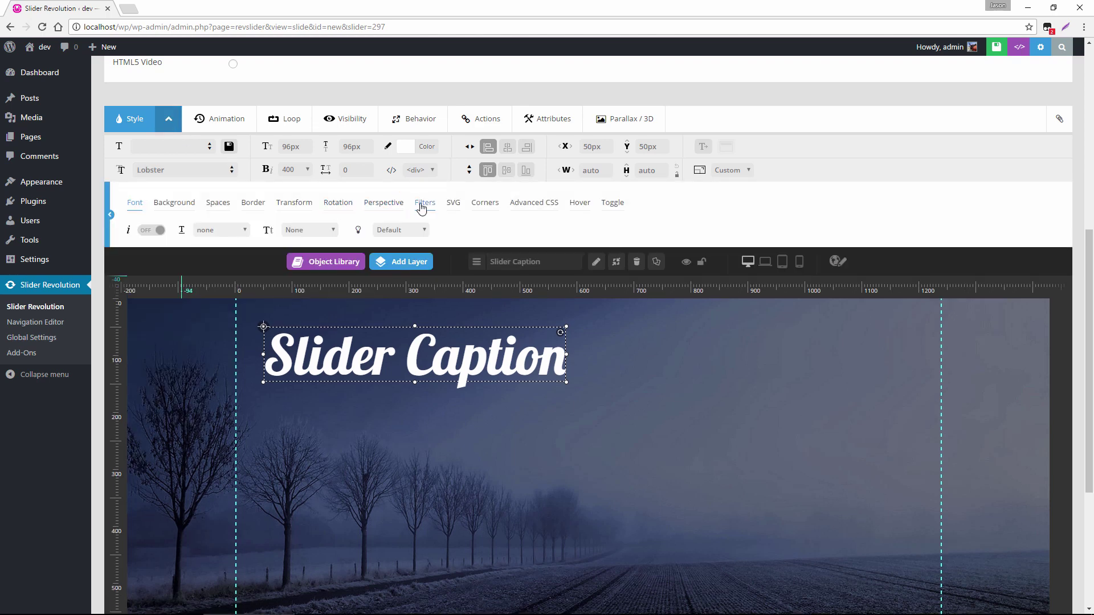
left_click(424, 206)
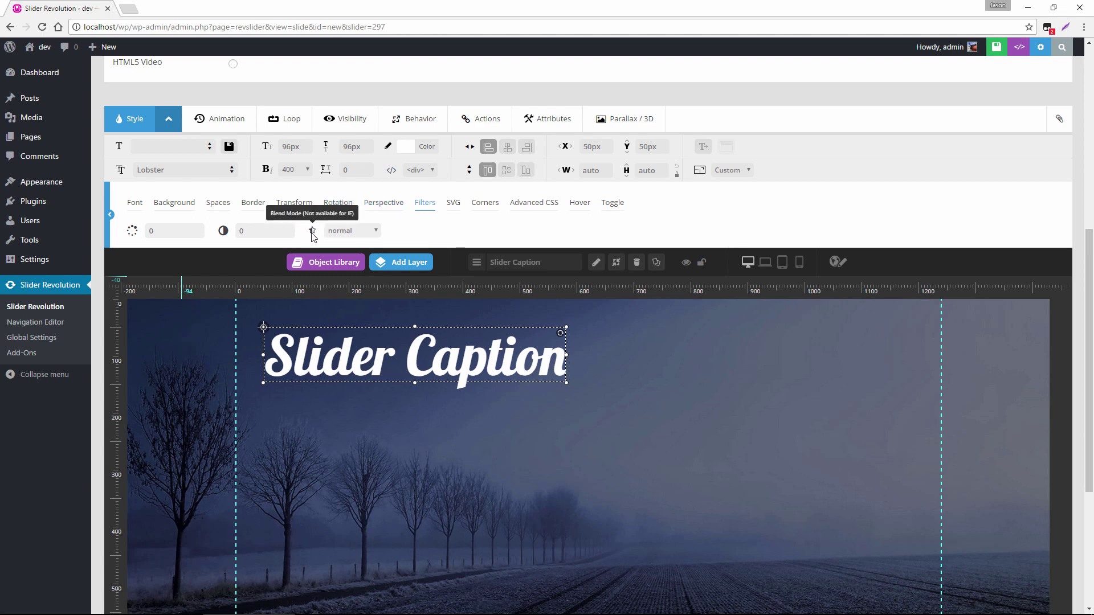
left_click(350, 232)
left_click(346, 275)
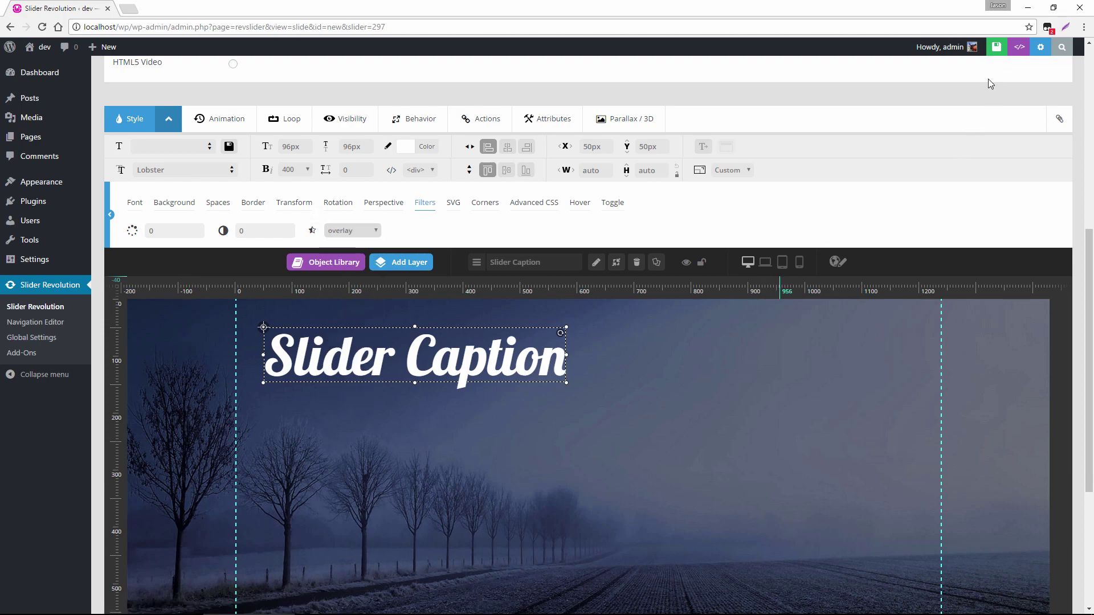
left_click(992, 46)
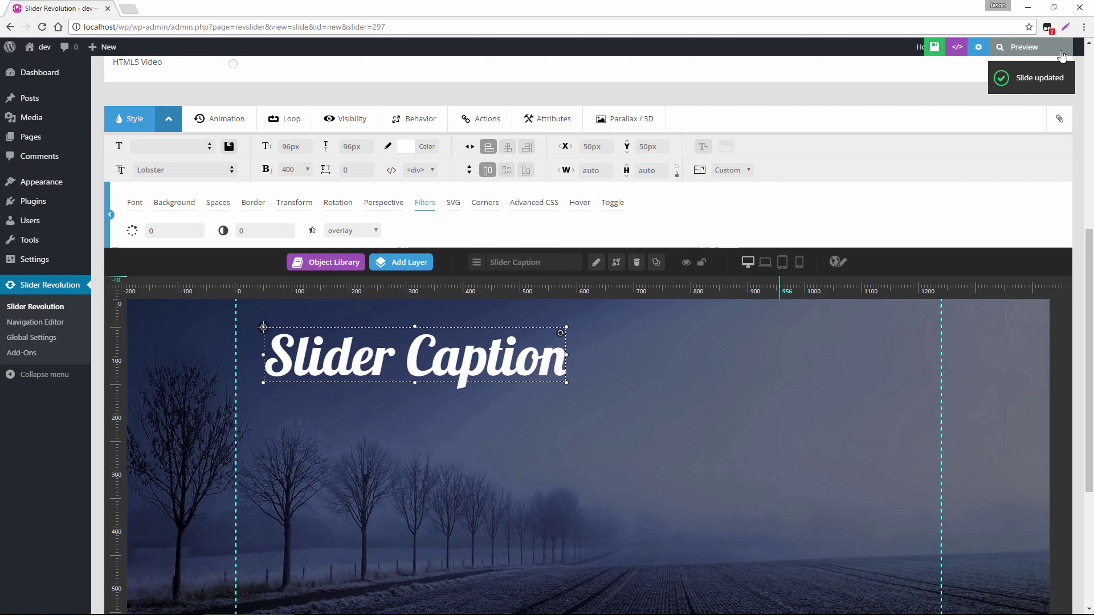
left_click(1022, 46)
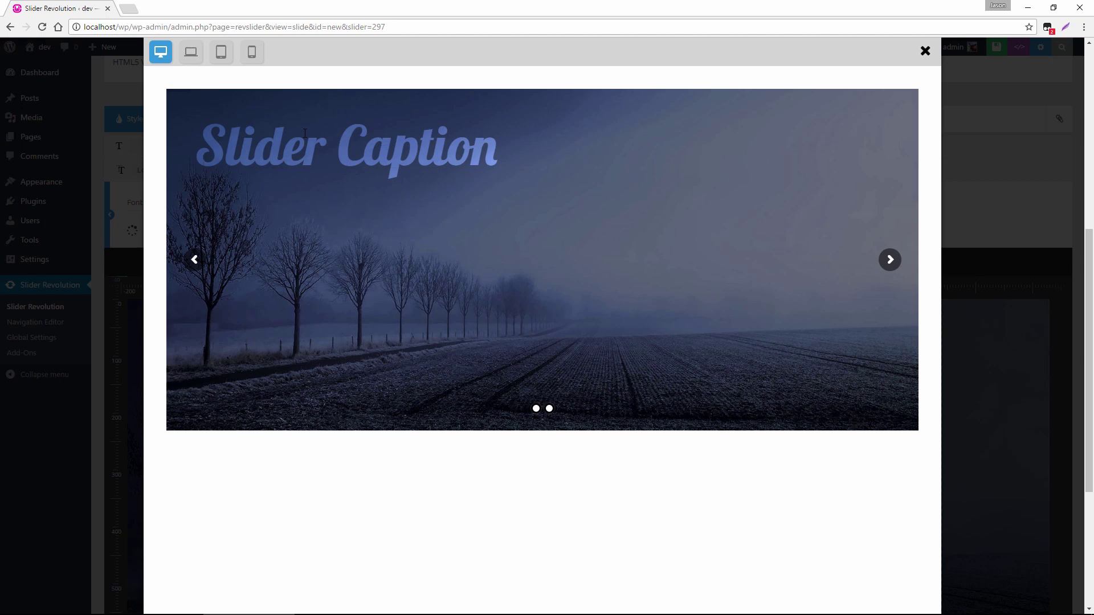
Close the preview, keep the caption's overlay blend mode, and reselect the Slider Caption layer
left_click(925, 51)
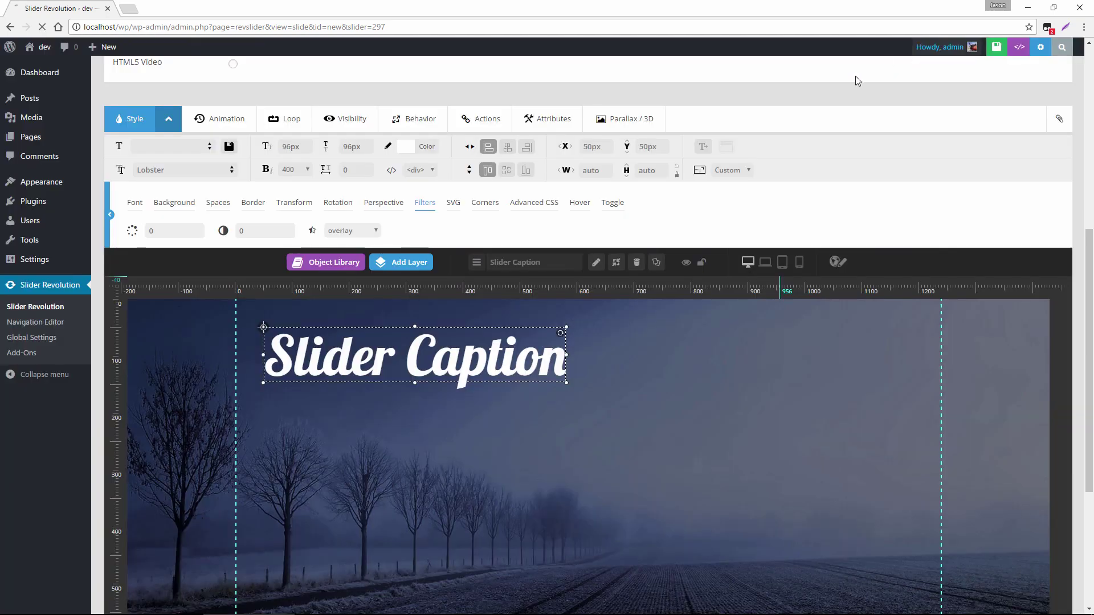
left_click(352, 231)
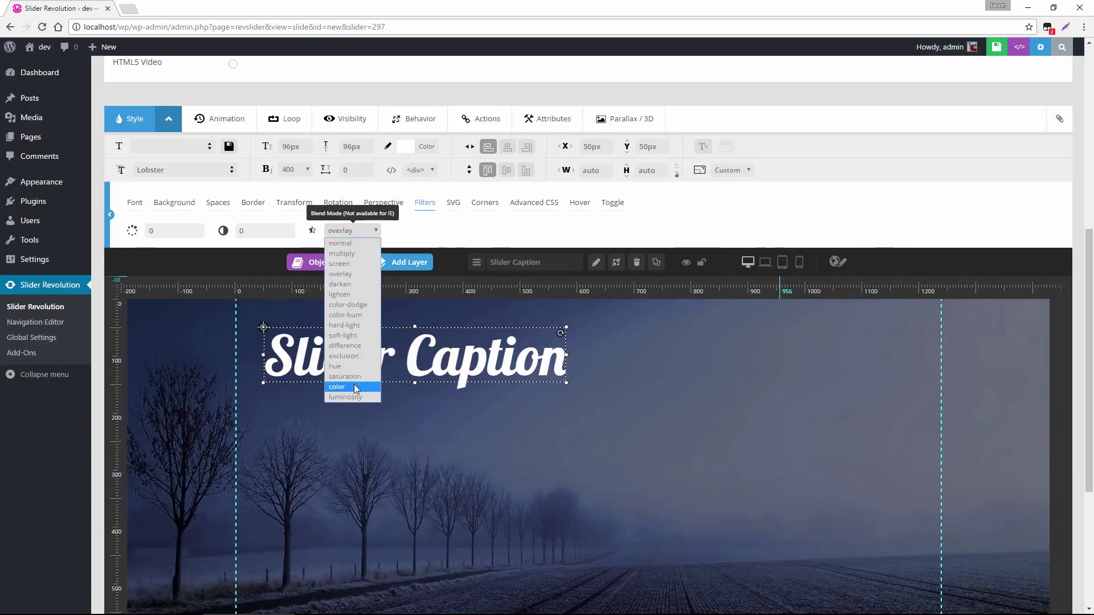
key("Escape")
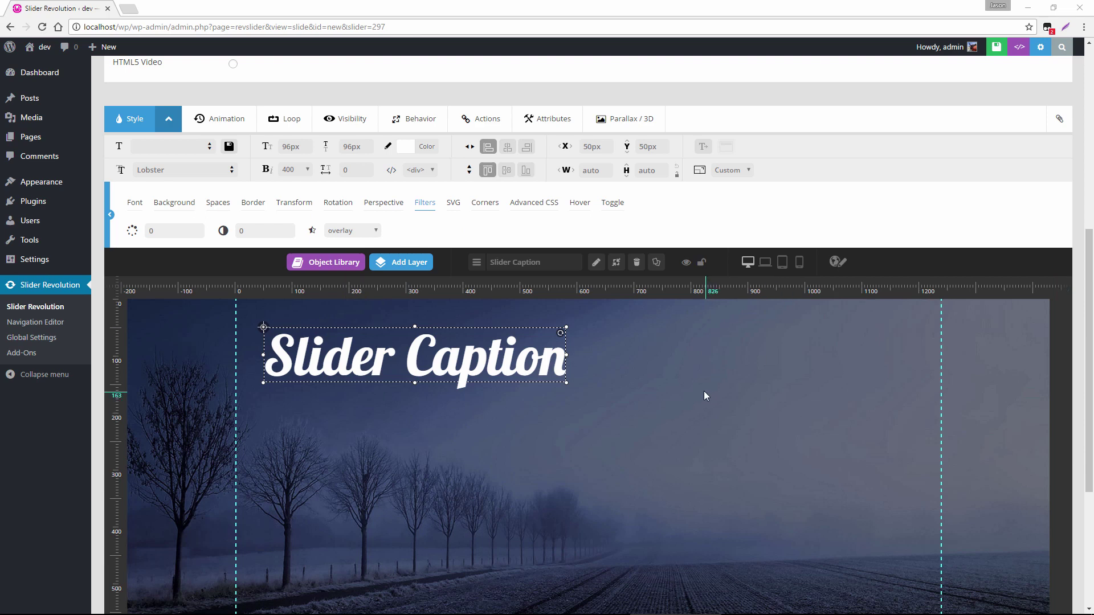
right_click(597, 338)
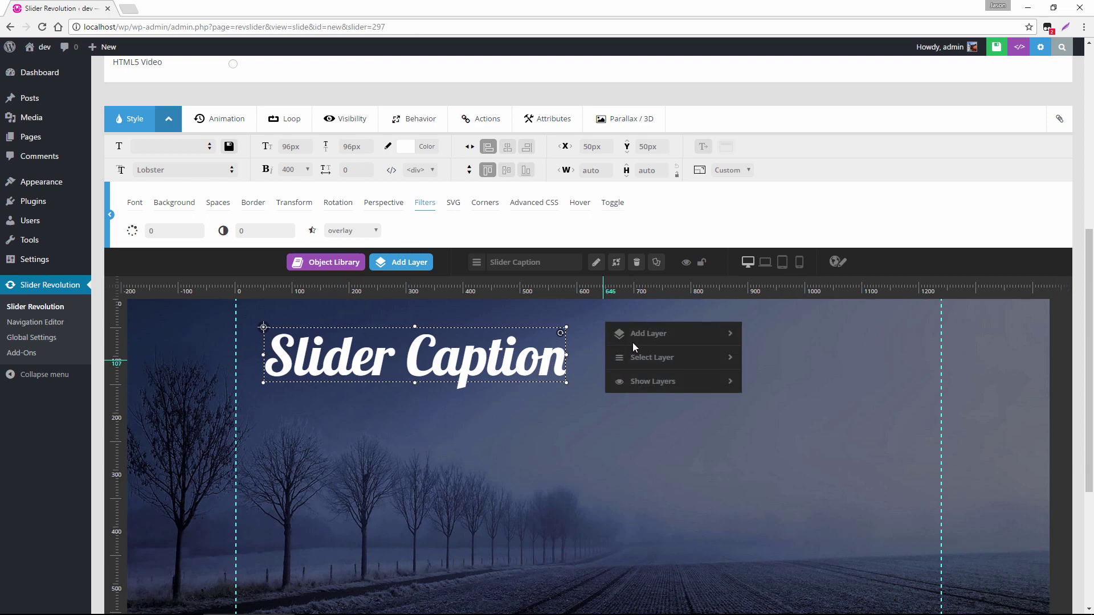
mouse_move(652, 363)
mouse_move(649, 386)
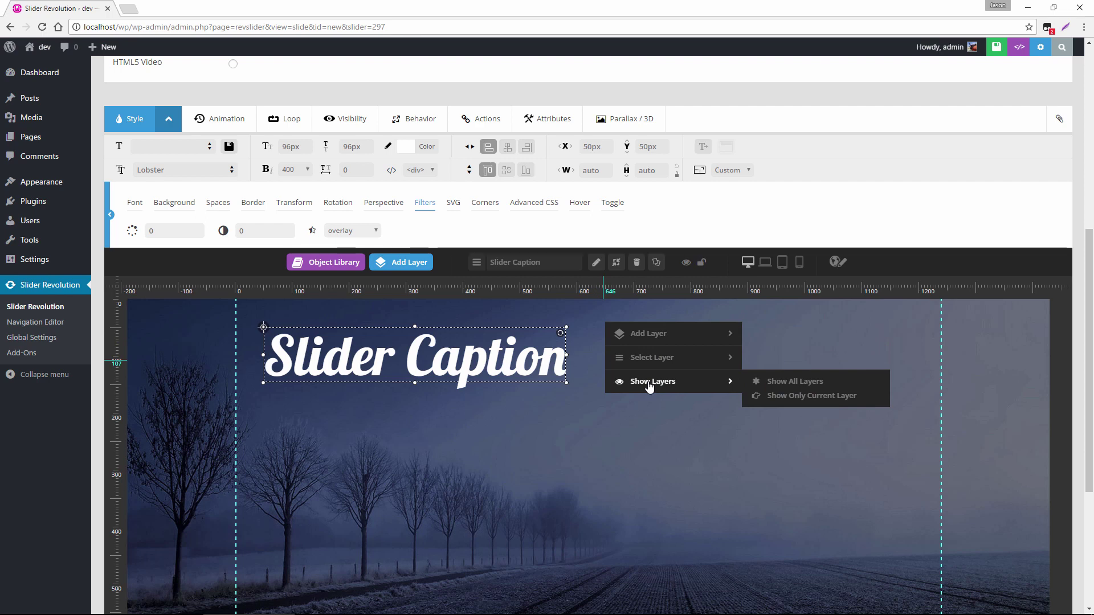
left_click(586, 364)
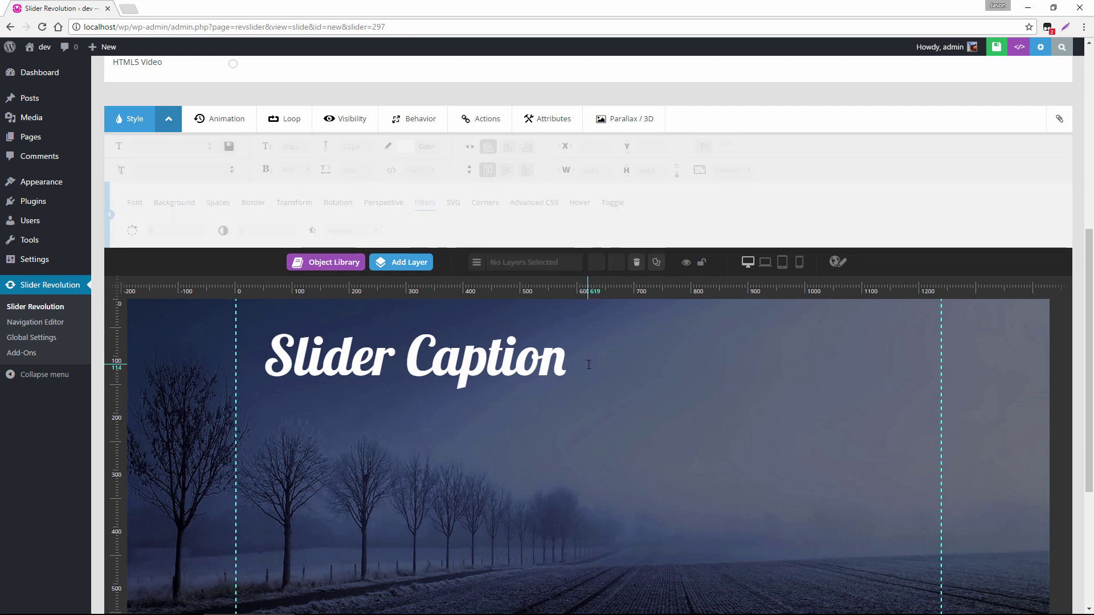
left_click(562, 364)
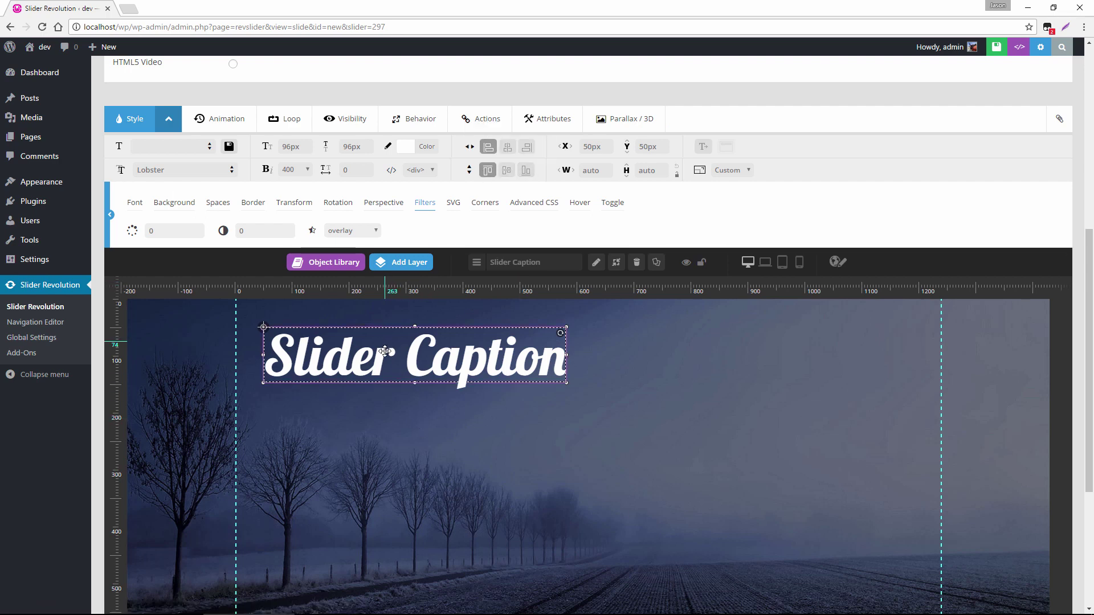
Drag and arrow-nudge the Slider Caption to X 57px, Y 50px near the top left
left_click_drag(383, 354, 316, 319)
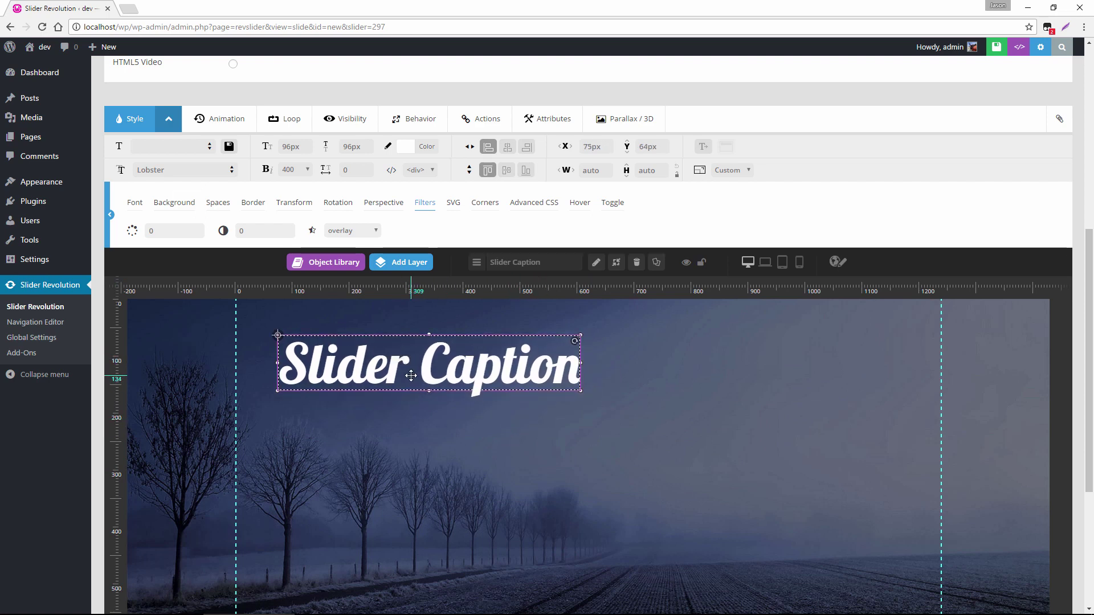
key("shift+Right")
key("shift+Right")
key("shift+Right")
key("shift+Right")
key("shift+Right")
key("shift+Right")
key("shift+Right")
key("shift+Right")
key("shift+Right")
key("shift+Right")
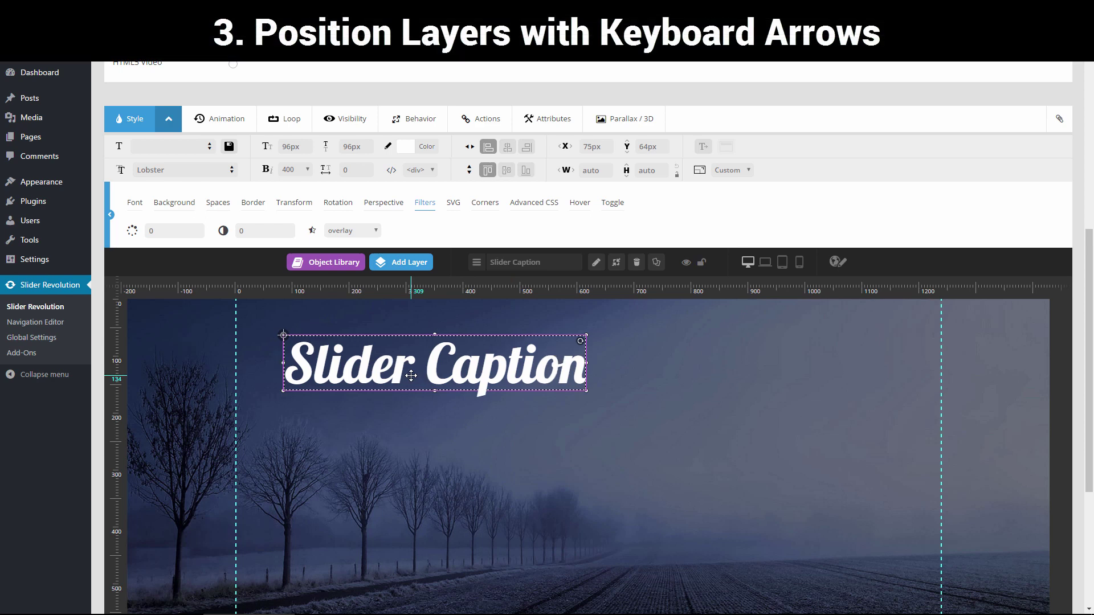
key("shift+Right")
key("shift+Right")
key("shift+Right")
key("shift+Right")
key("shift+Right")
key("shift+Right")
key("shift+Right")
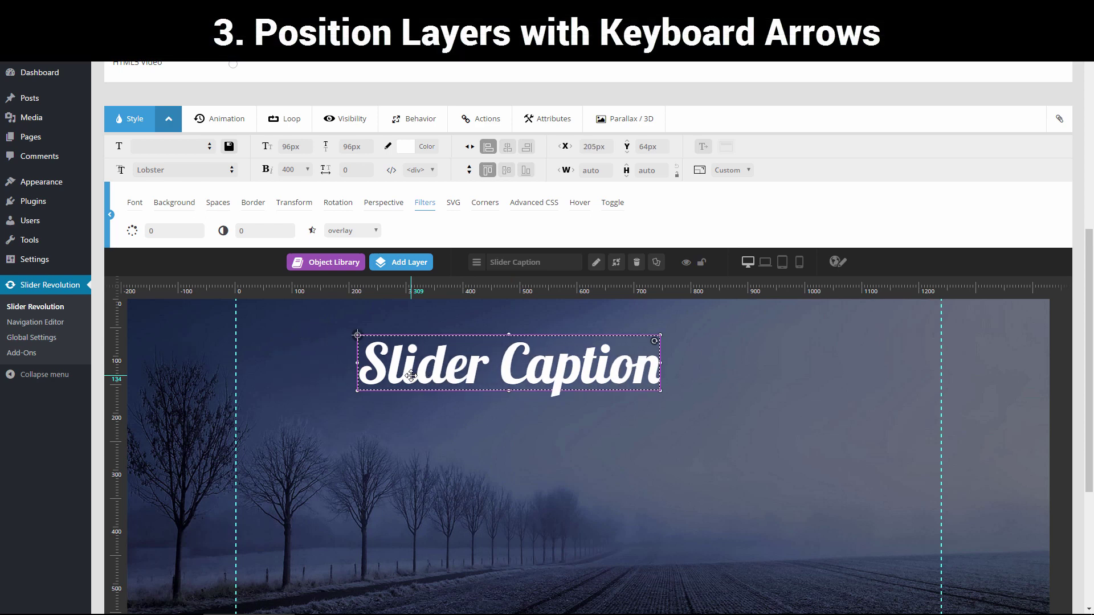
key("shift+Down")
key("shift+Down")
key("shift+Down")
key("shift+Down")
key("shift+Down")
key("shift+Down")
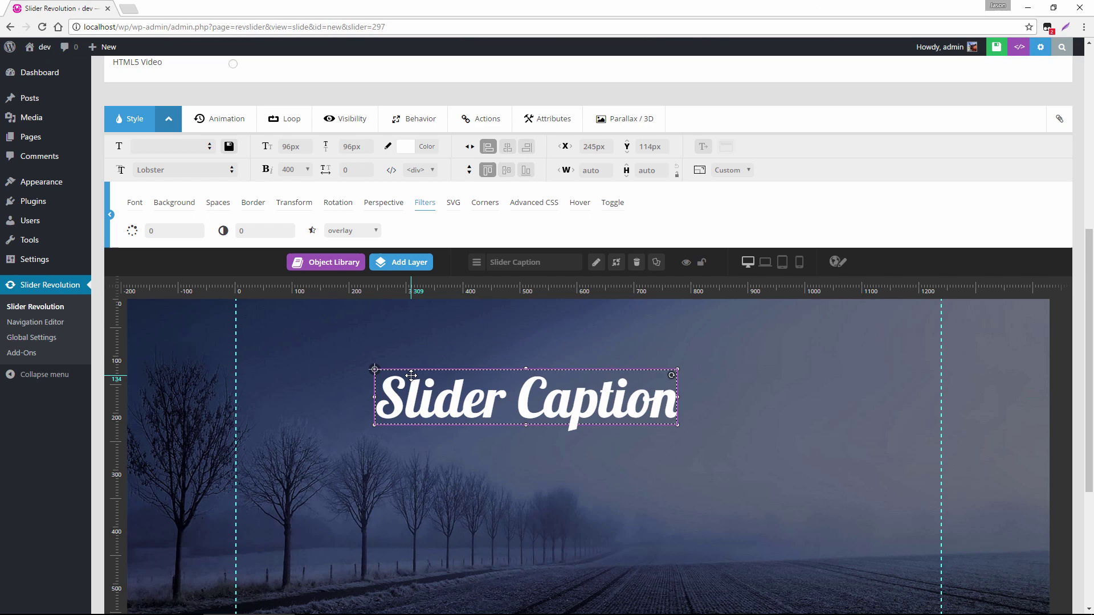
key("shift+Left")
key("shift+Left")
key("shift+Left")
key("shift+Left")
key("shift+Left")
key("shift+Left")
key("shift+Left")
key("shift+Up")
key("shift+Up")
key("shift+Up")
key("shift+Up")
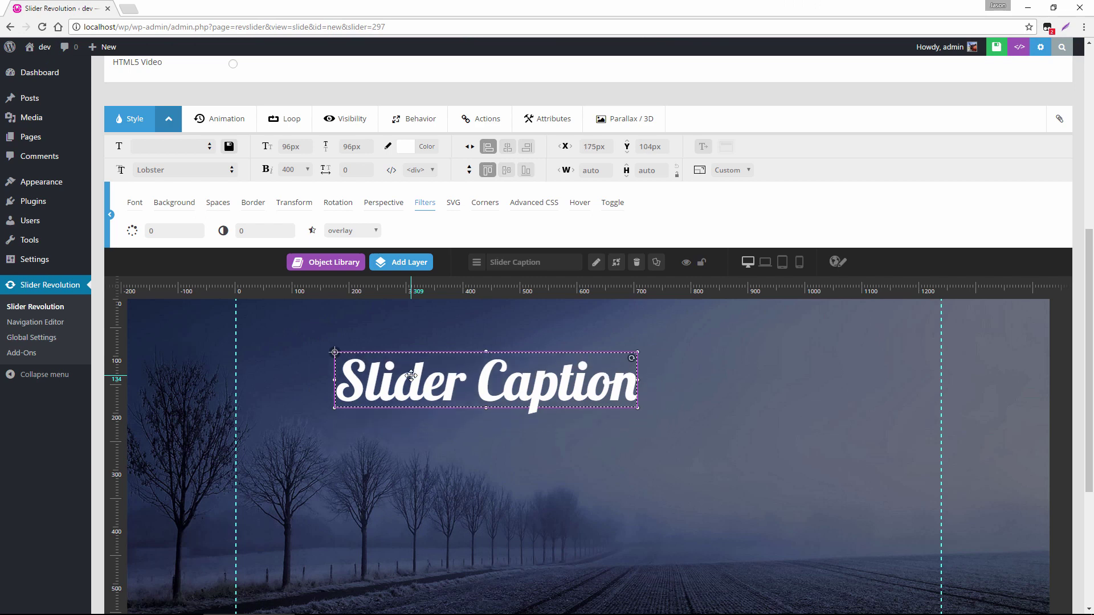
key("shift+Left")
key("shift+Left")
key("shift+Left")
key("shift+Left")
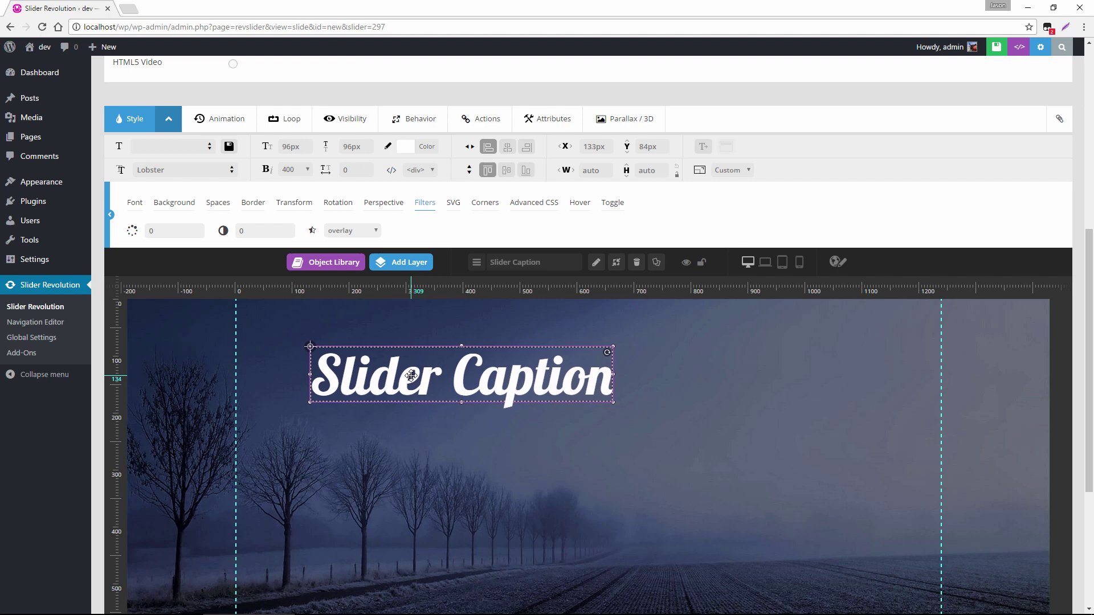
key("shift+Left")
key("shift+Left")
key("shift+Left")
key("Left")
key("Left")
key("Left")
key("Left")
key("Left")
key("Left")
key("Left")
key("Left")
key("Left")
key("Left")
key("Left")
key("Left")
key("Left")
key("Left")
key("Left")
key("Left")
key("Left")
key("Left")
key("Left")
key("Left")
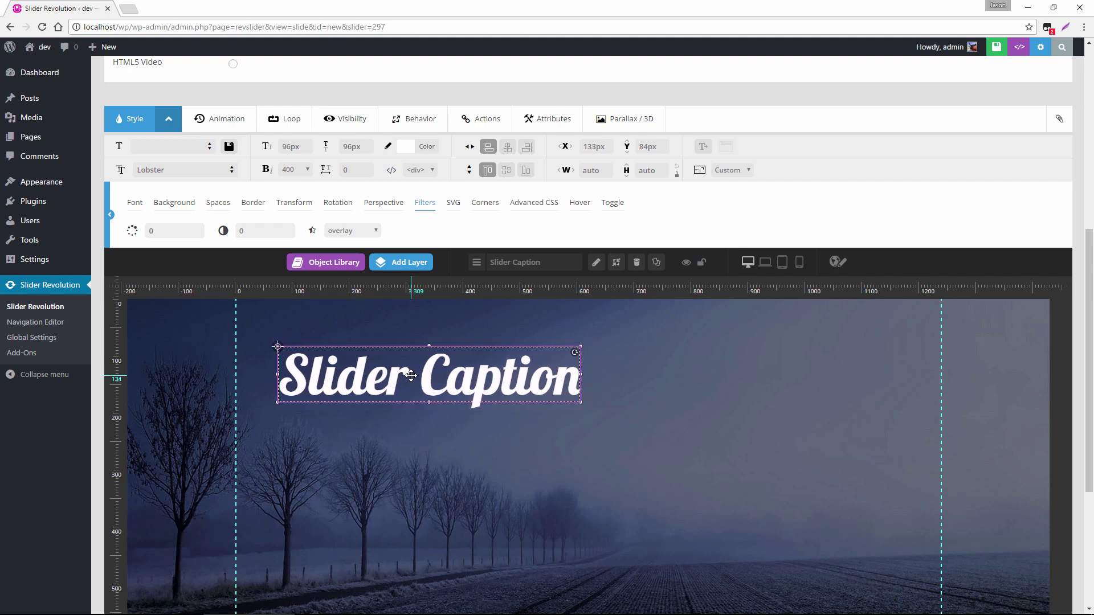
key("Up")
key("Up")
key("Up")
key("Up")
key("Up")
key("Up")
key("Up")
key("Up")
key("Up")
key("Up")
key("Up")
key("Up")
key("Up")
key("Up")
key("Up")
key("Up")
key("Up")
key("Up")
key("Up")
key("Up")
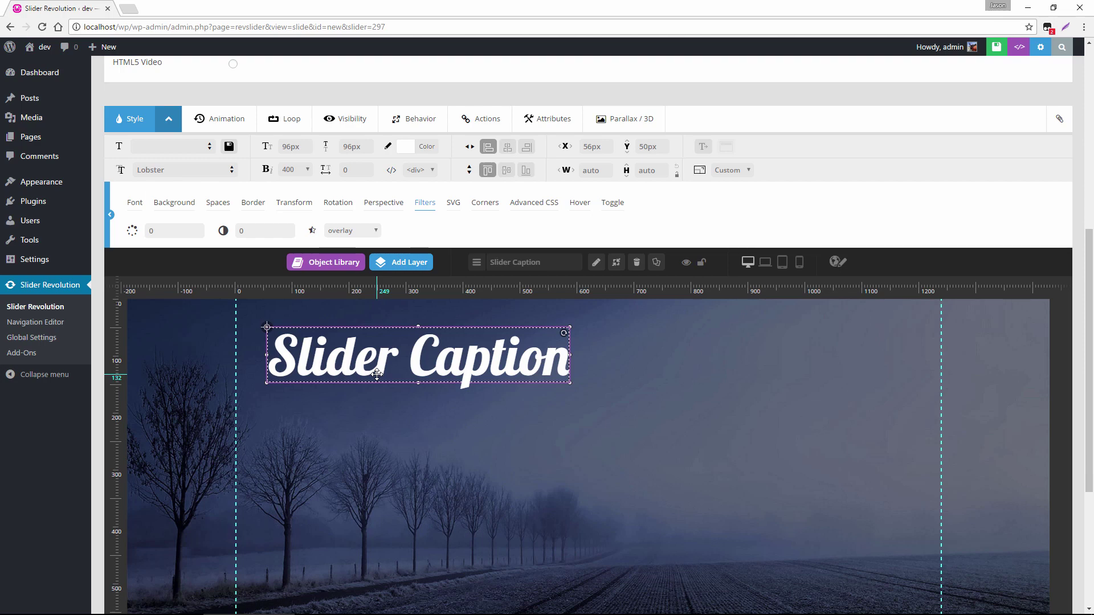
key("Right")
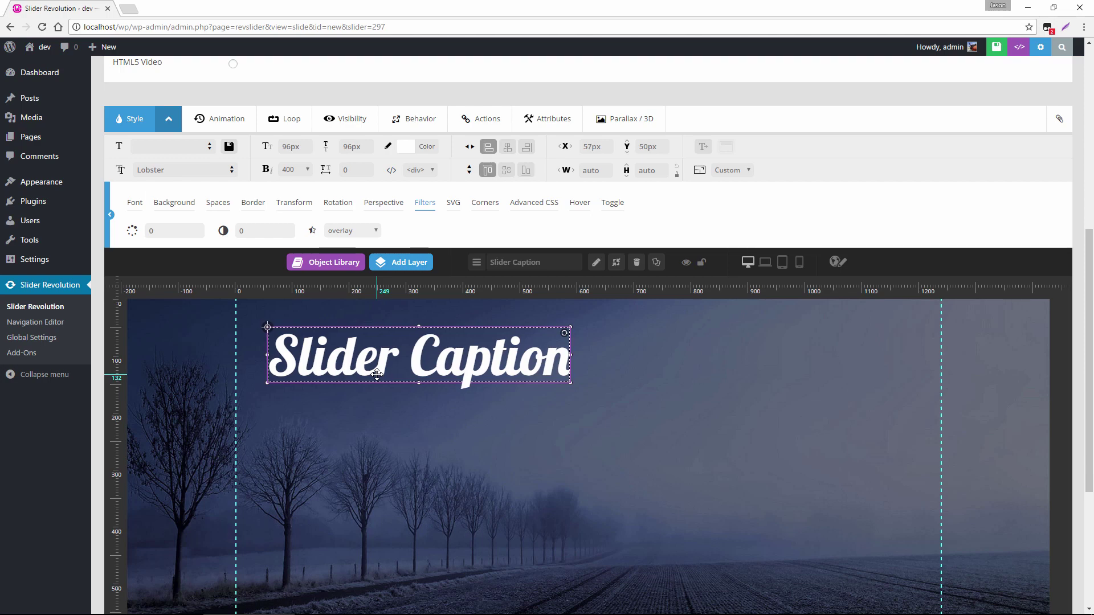
Give the caption a Short-From-Right in-animation, split character by character
scroll(723, 178, "down", 1)
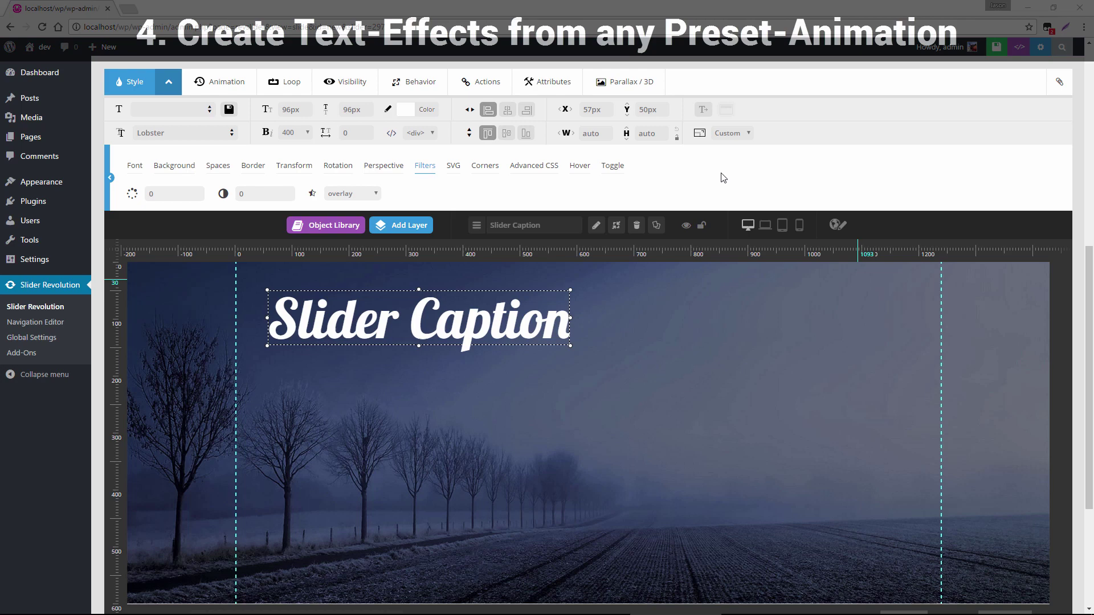
left_click(217, 83)
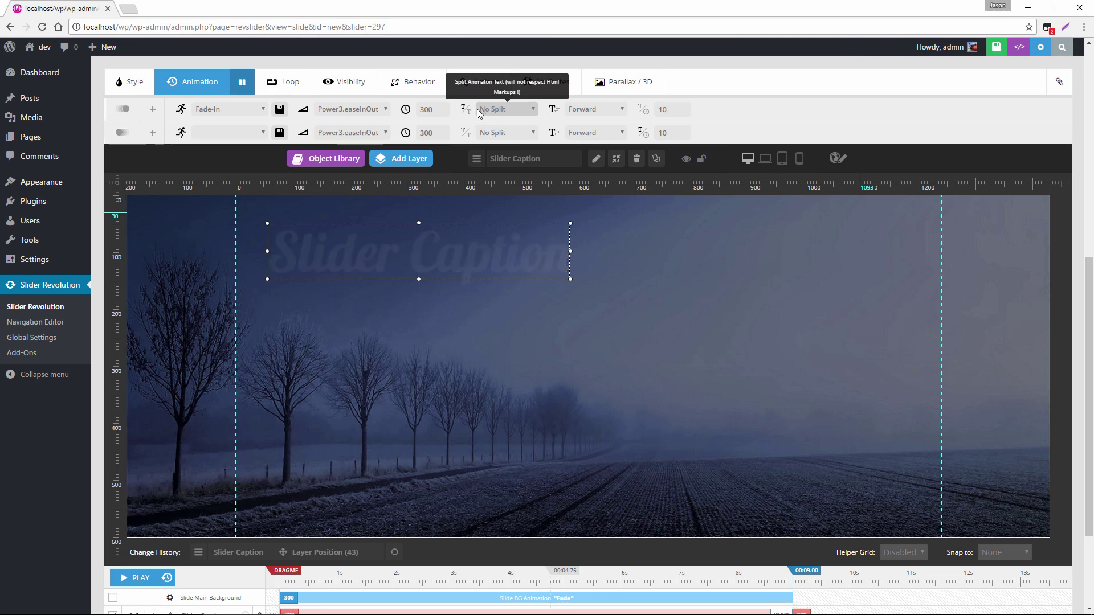
left_click(503, 113)
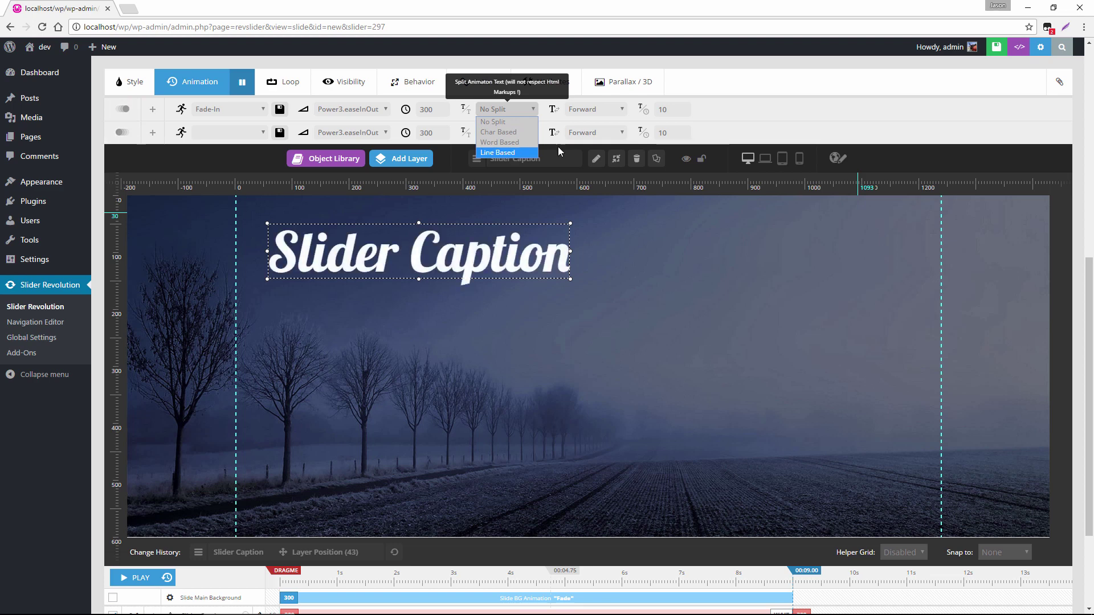
left_click(757, 130)
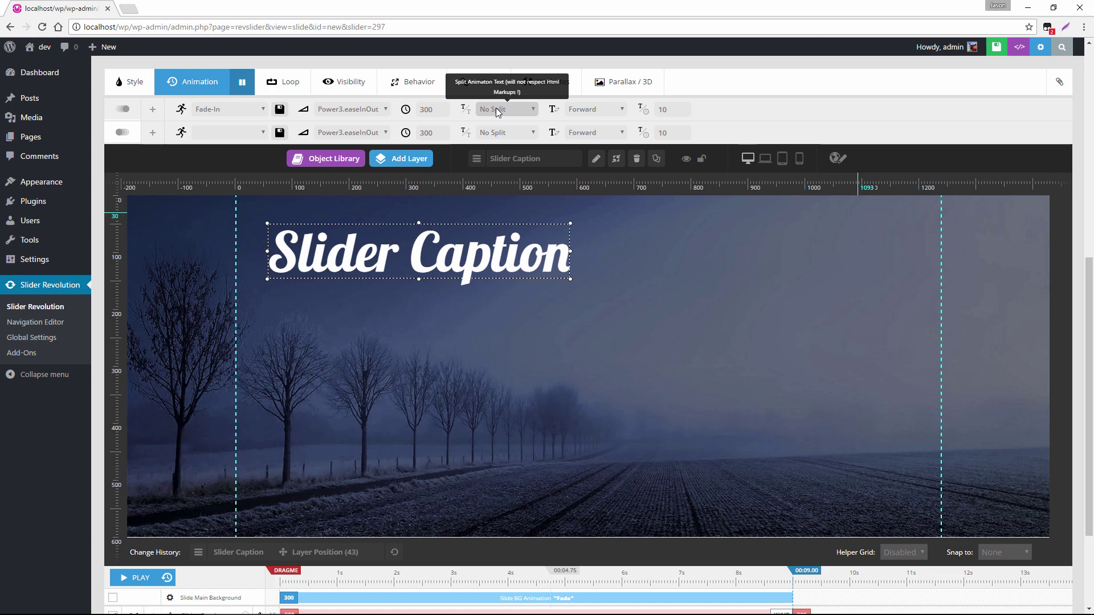
left_click(151, 111)
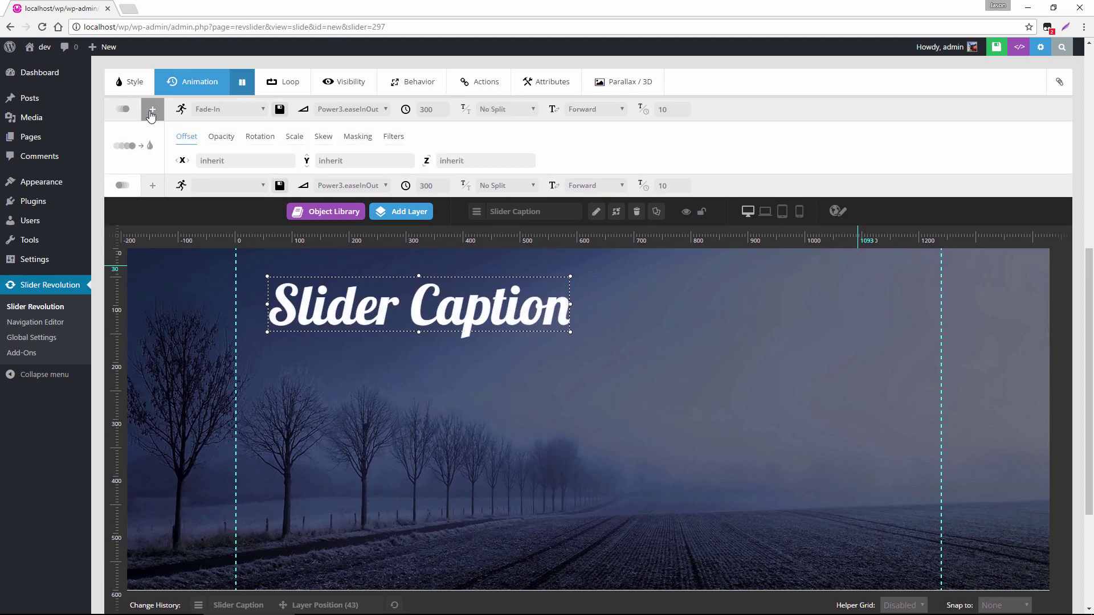
left_click(151, 113)
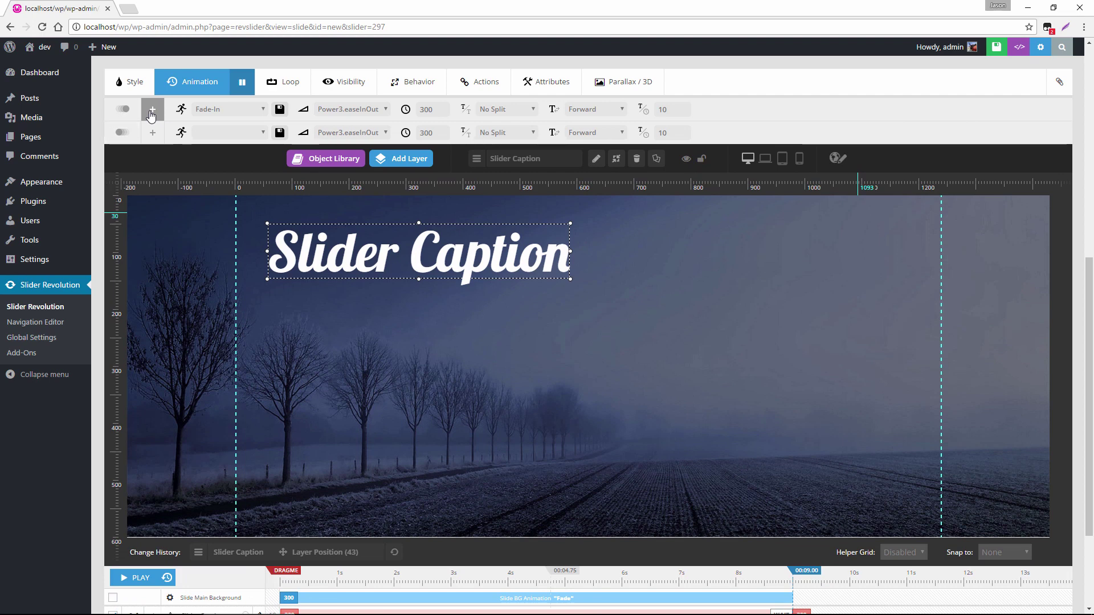
left_click(224, 112)
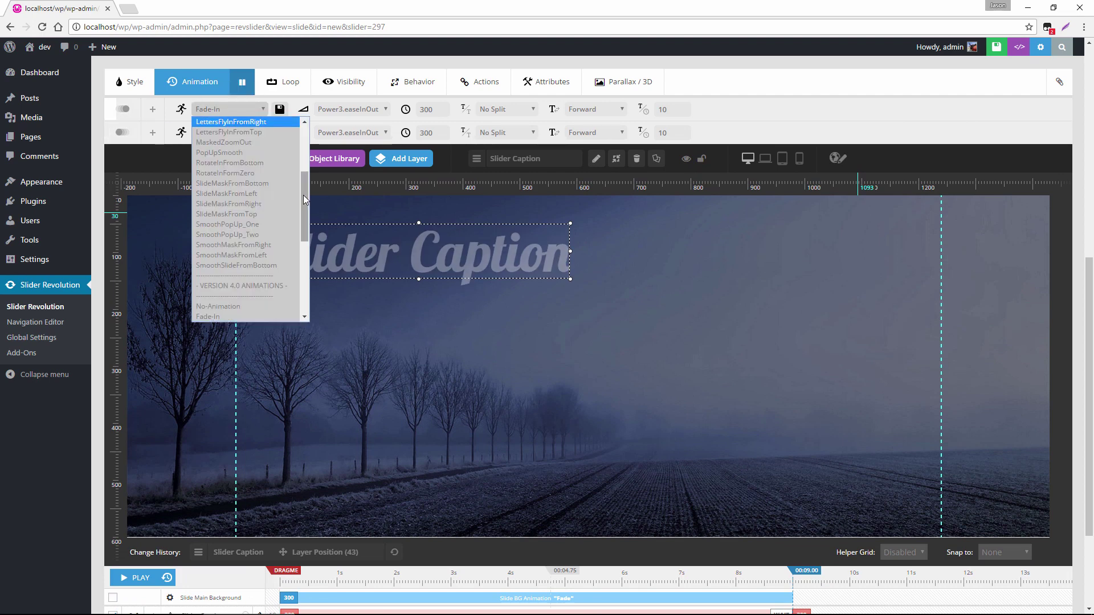
scroll(303, 208, "down", 1)
left_click_drag(303, 209, 299, 248)
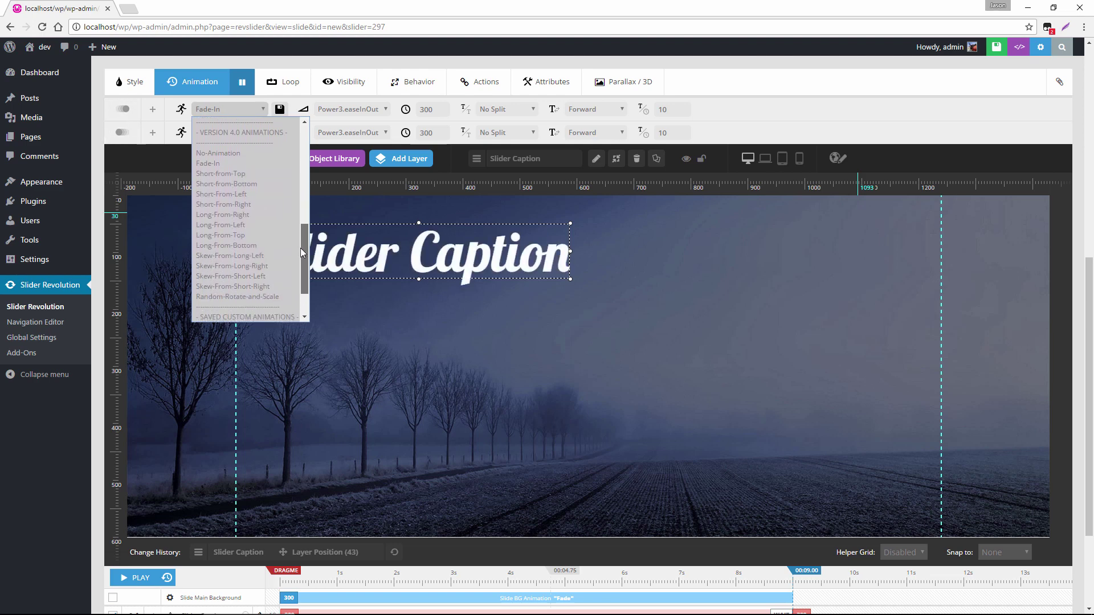
left_click(244, 206)
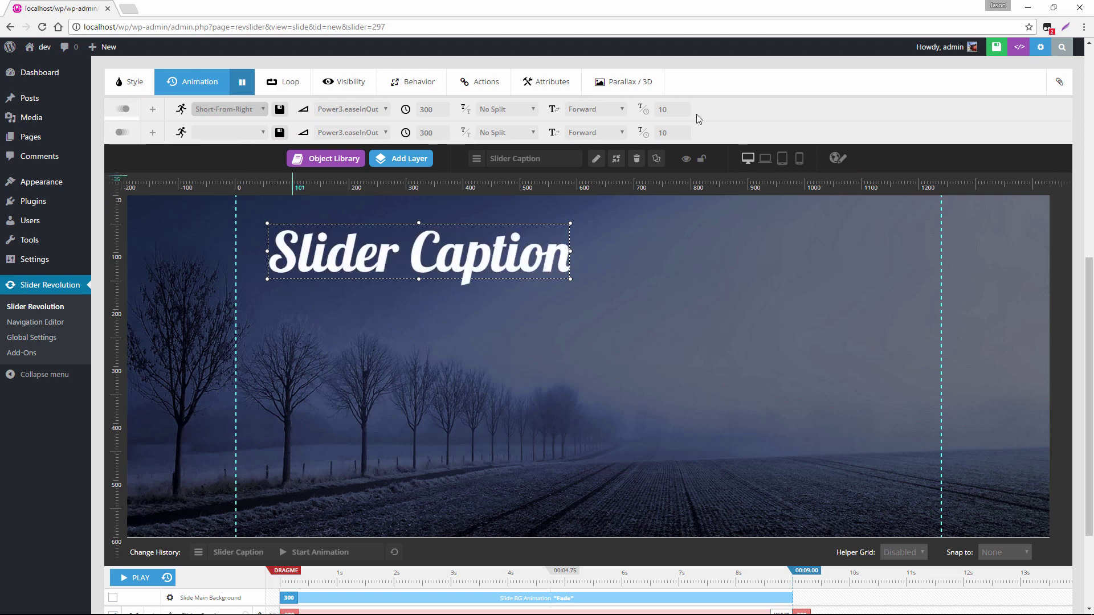
left_click(497, 109)
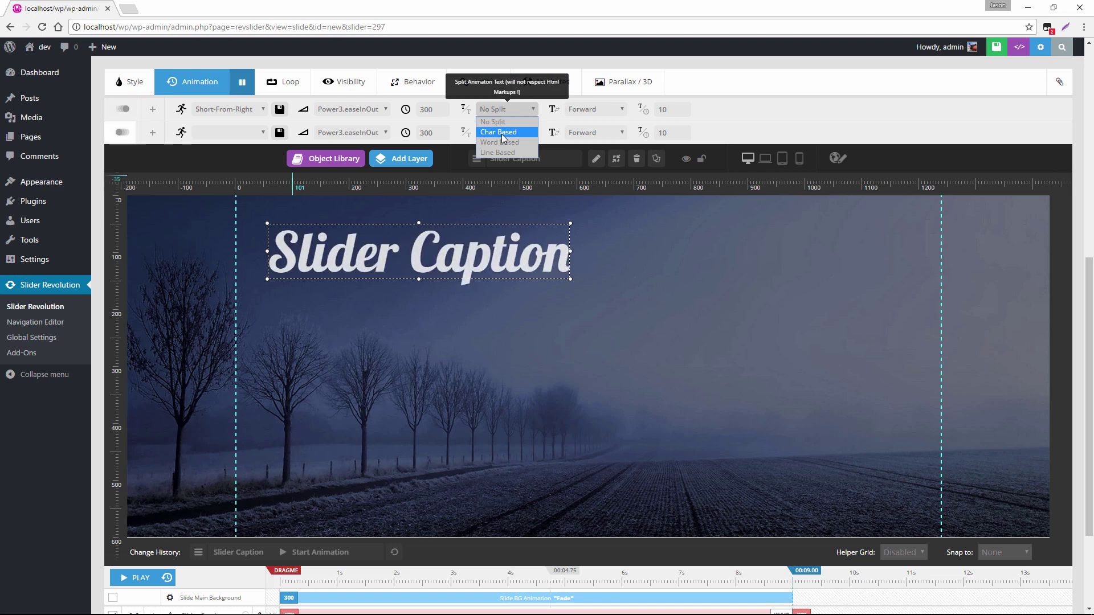
left_click(501, 132)
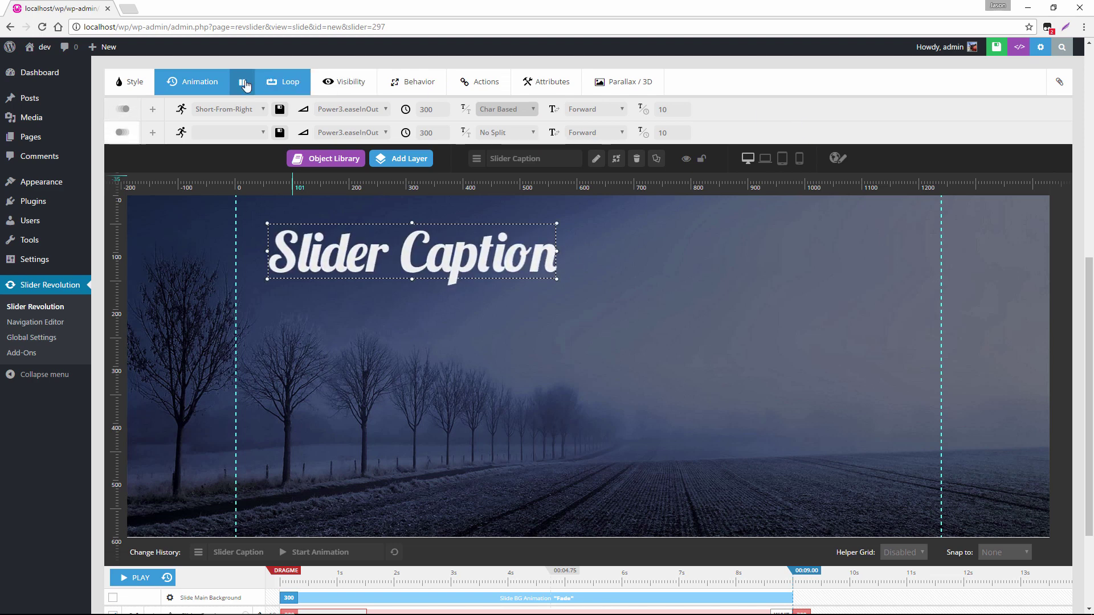
Switch to the saved BounceIn animation (Elastic.easeOut, 1500 ms) with Char Based split
left_click(234, 109)
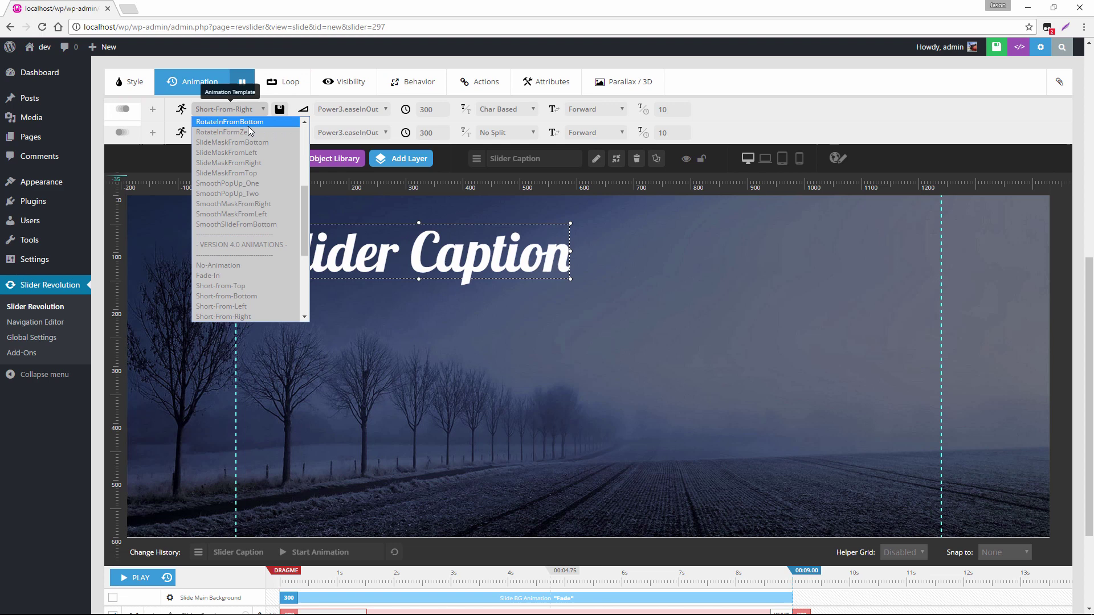
left_click_drag(303, 217, 303, 279)
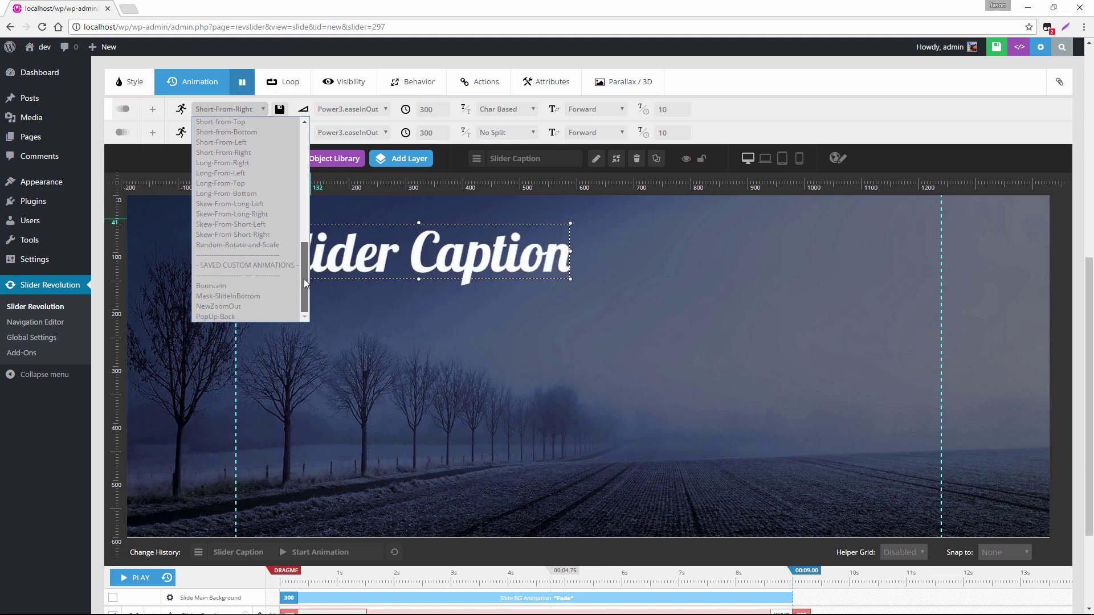
left_click(255, 286)
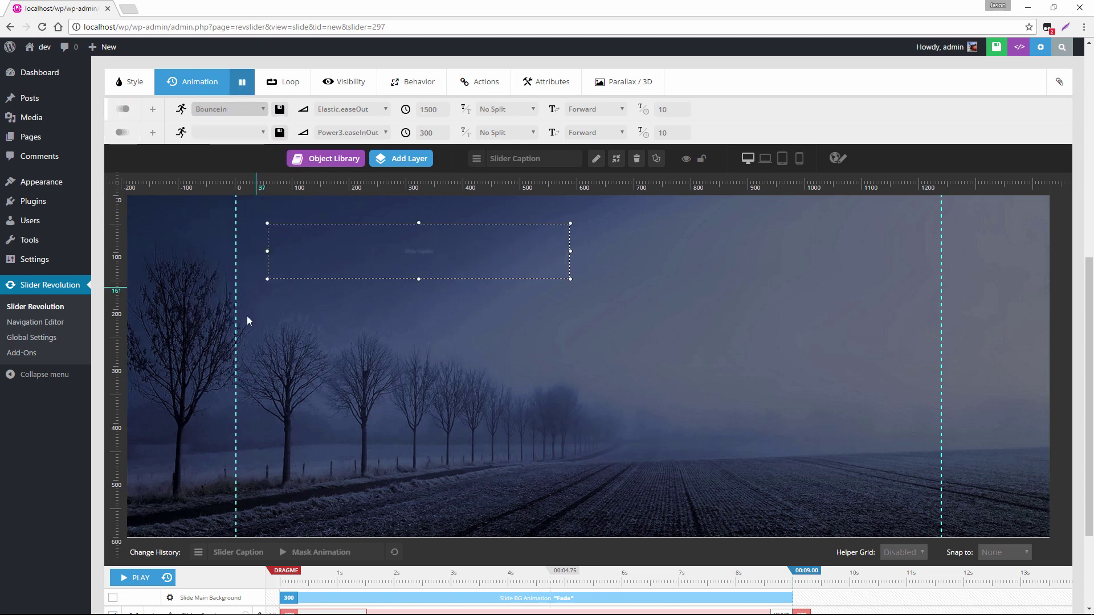
left_click(488, 109)
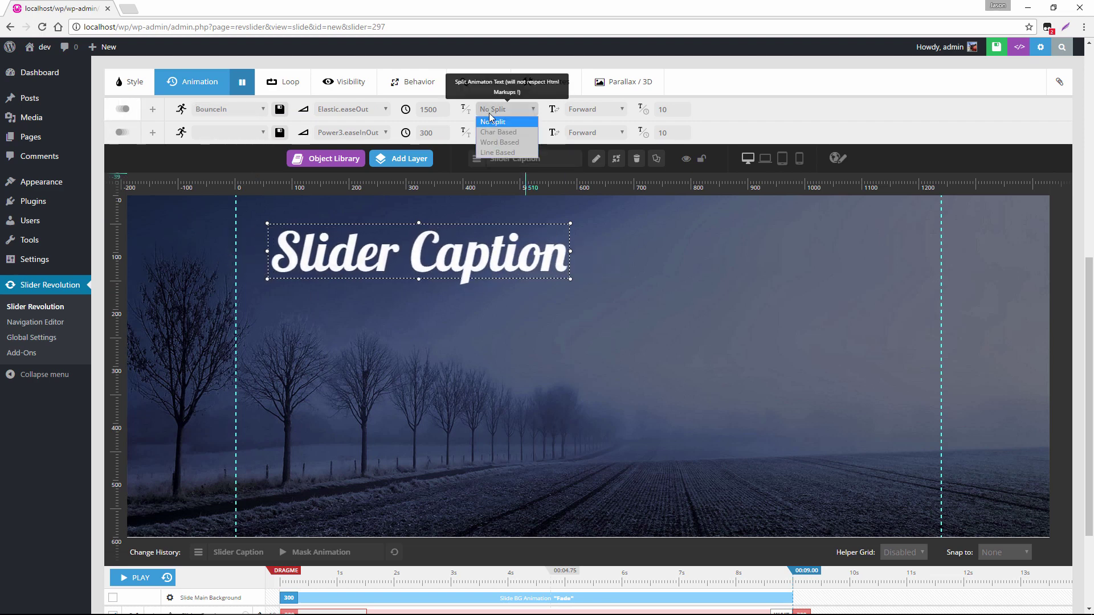
left_click(496, 133)
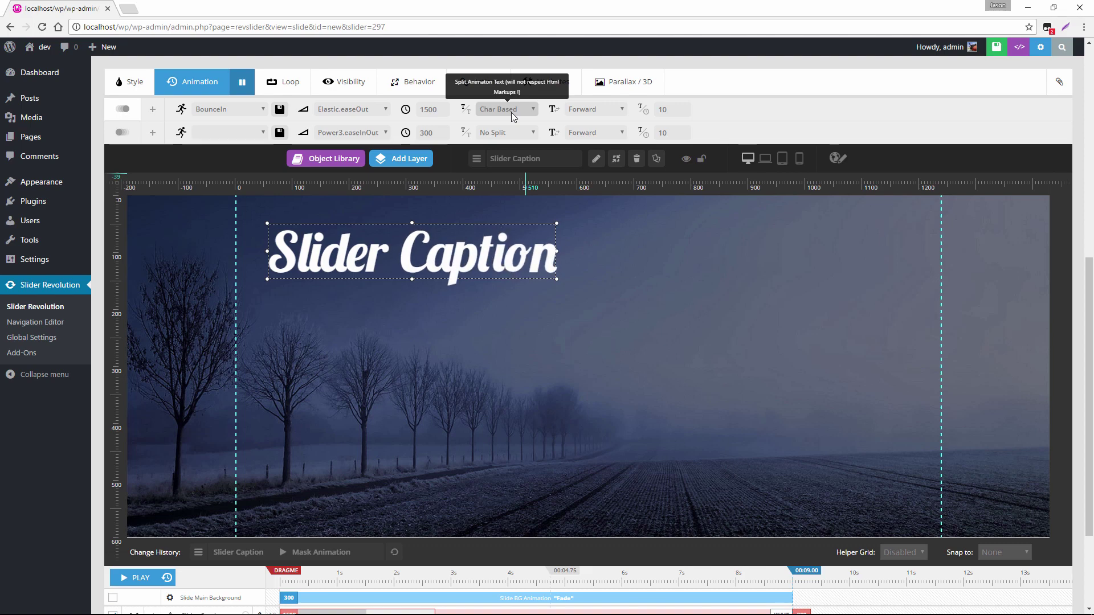
scroll(781, 219, "up", 8)
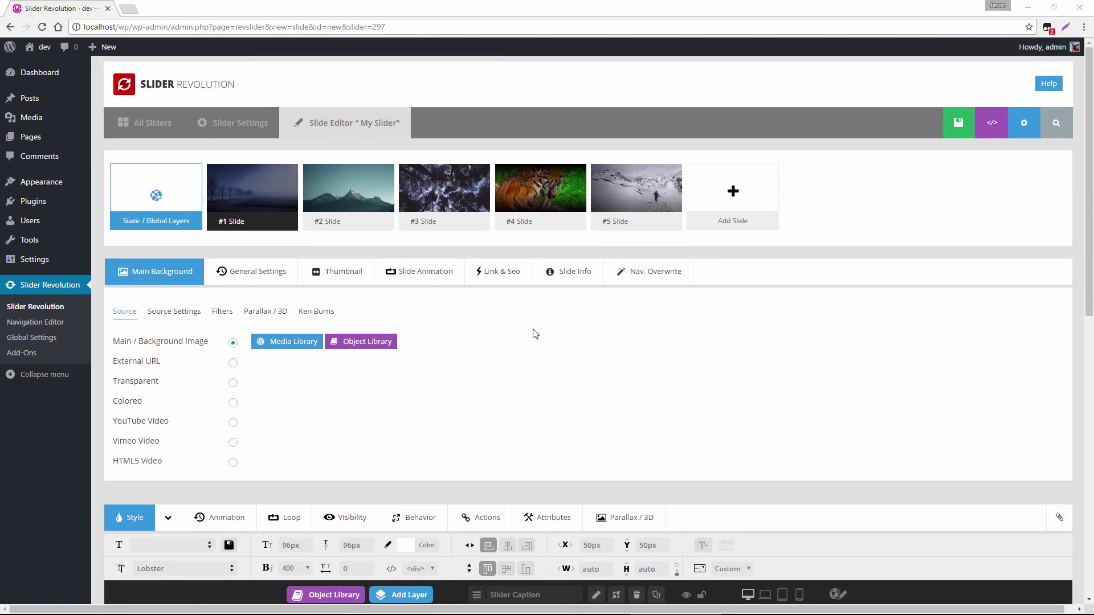
scroll(534, 334, "down", 6)
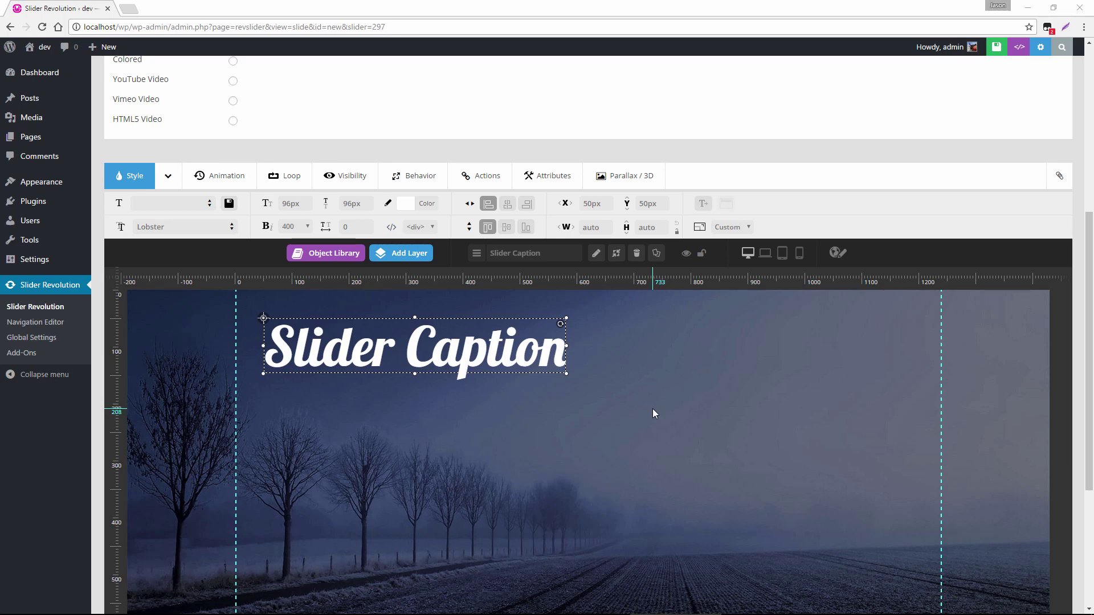
scroll(491, 430, "up", 6)
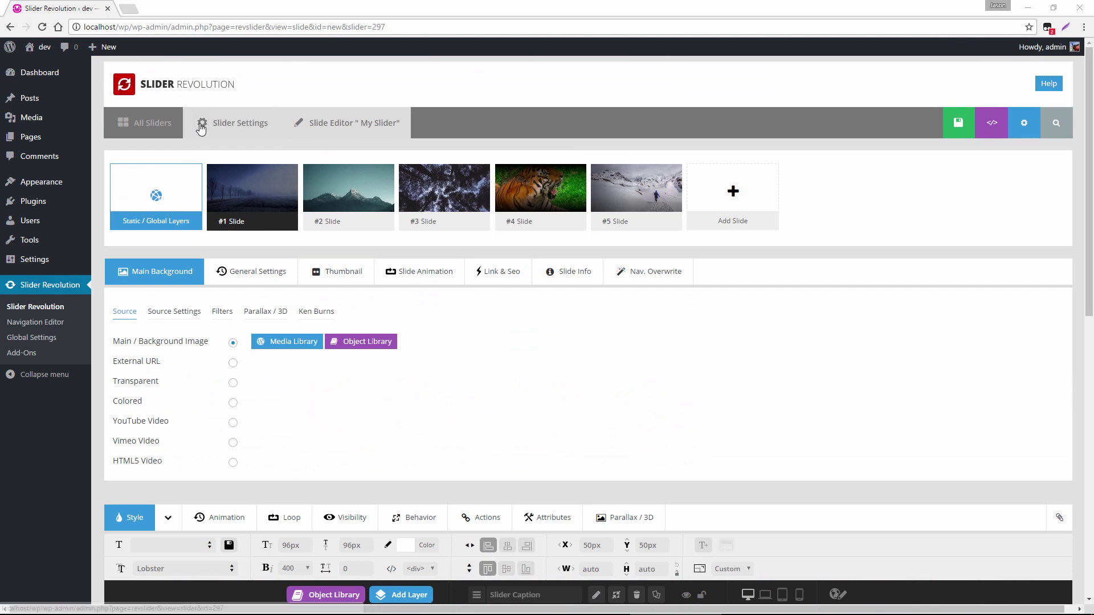
Open Slider Settings in a new tab and enable a 50px-high progress bar
right_click(219, 123)
left_click(242, 130)
left_click(184, 8)
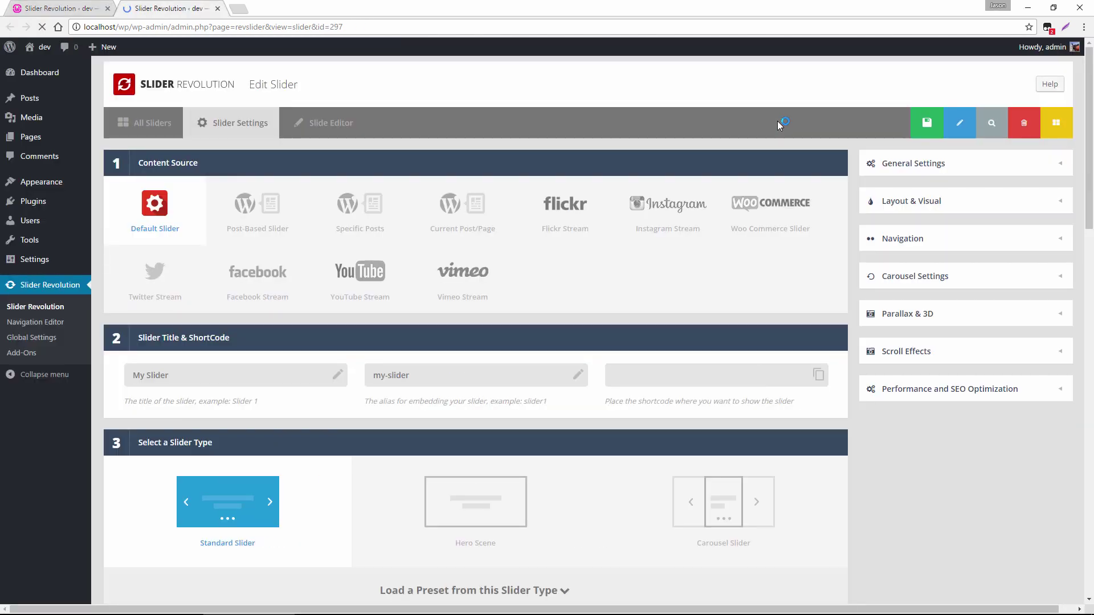
left_click(968, 173)
left_click(966, 195)
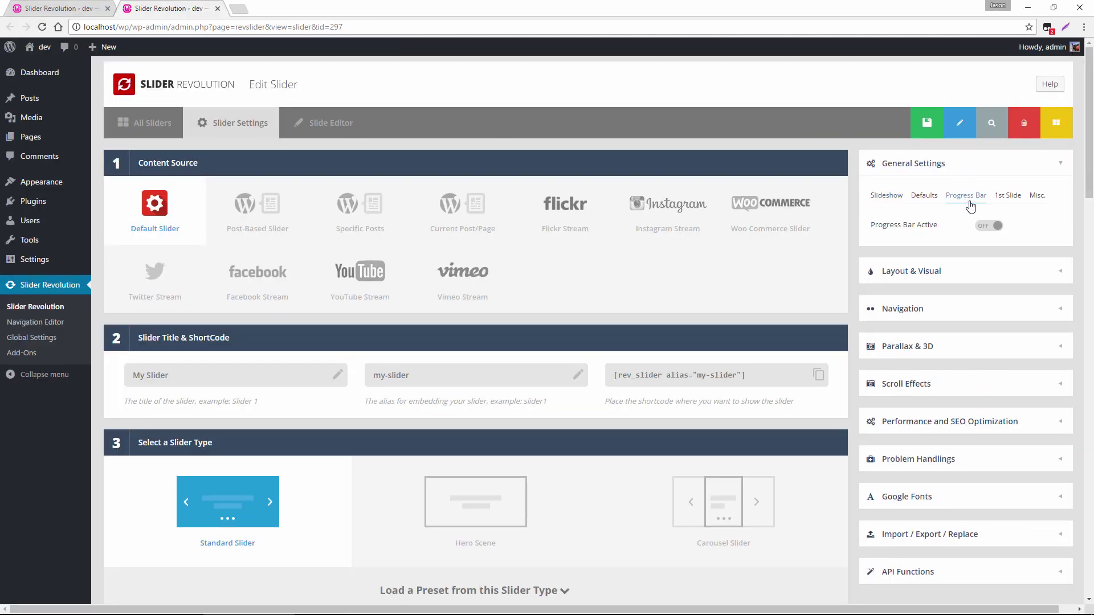
left_click(990, 226)
left_click(1001, 267)
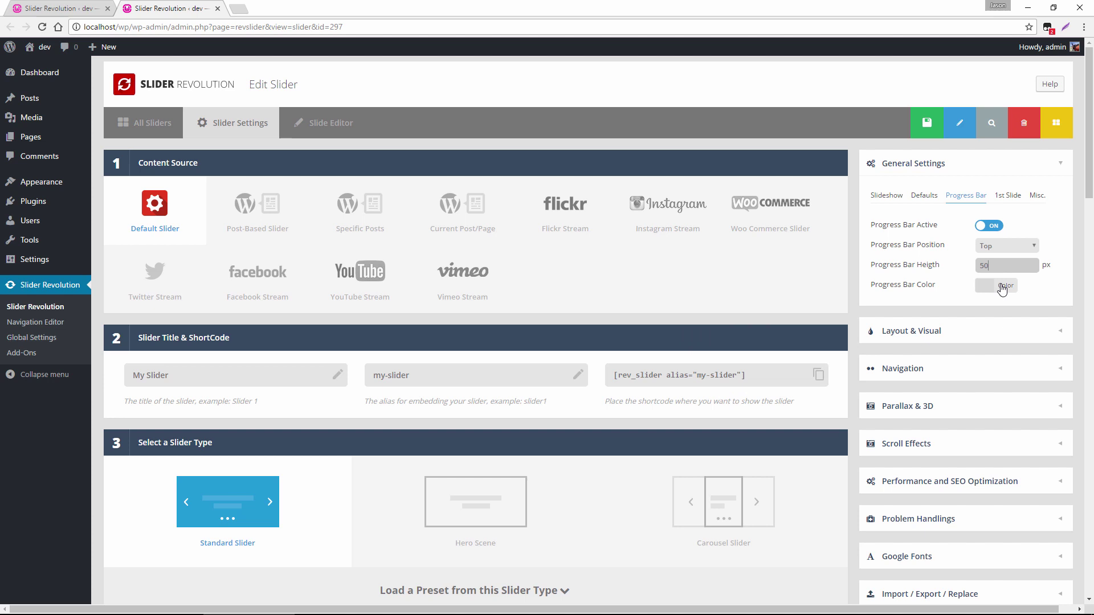
Make the progress bar white at 78% opacity and save the slider settings
left_click(1002, 290)
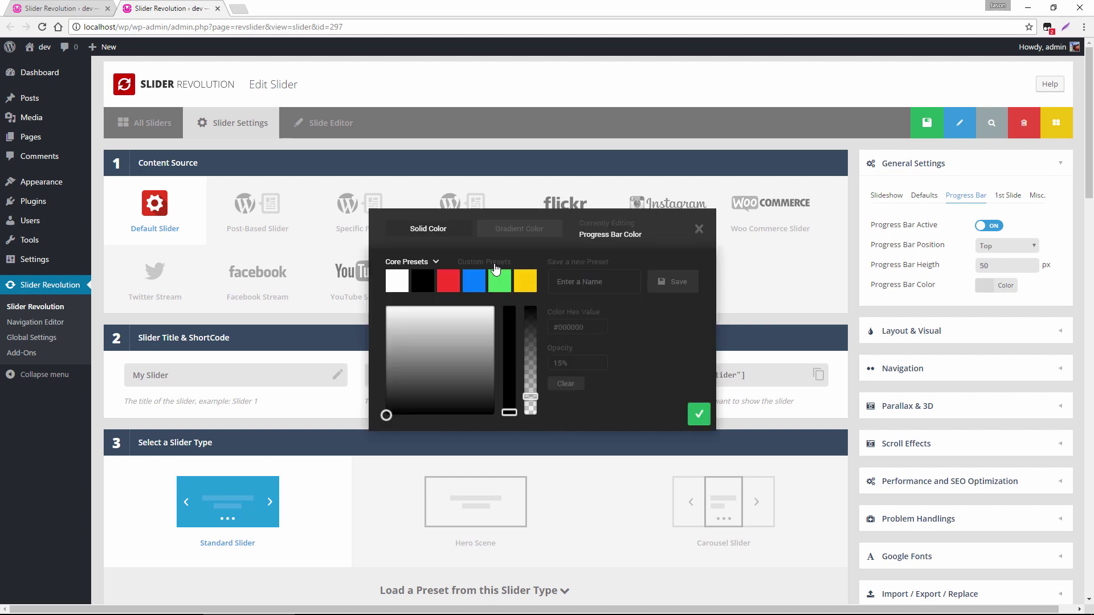
left_click(397, 281)
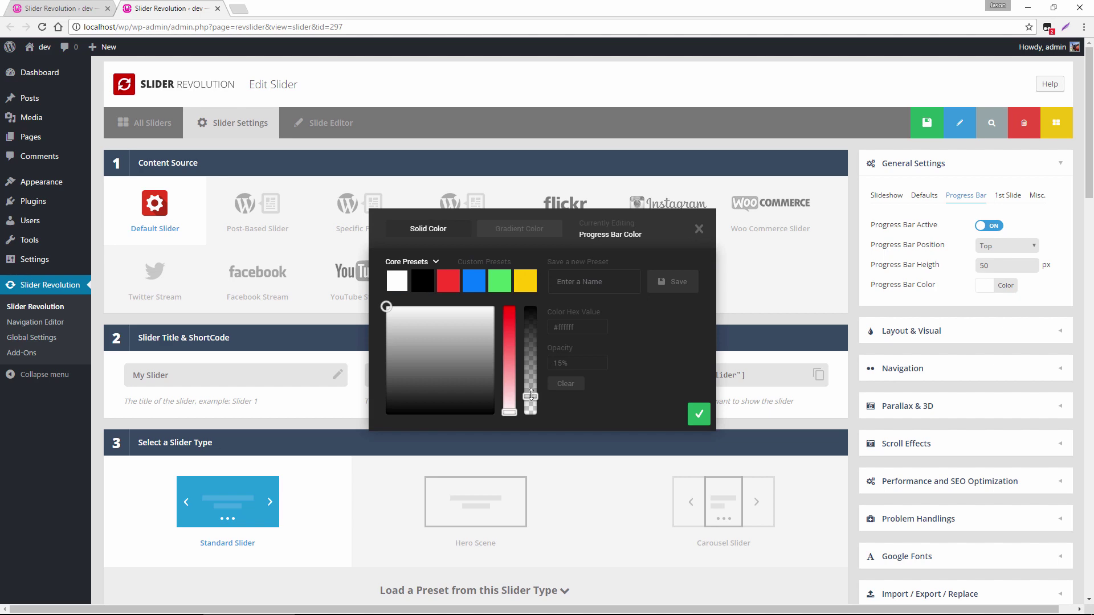
left_click_drag(531, 394, 523, 330)
left_click(706, 410)
left_click(919, 125)
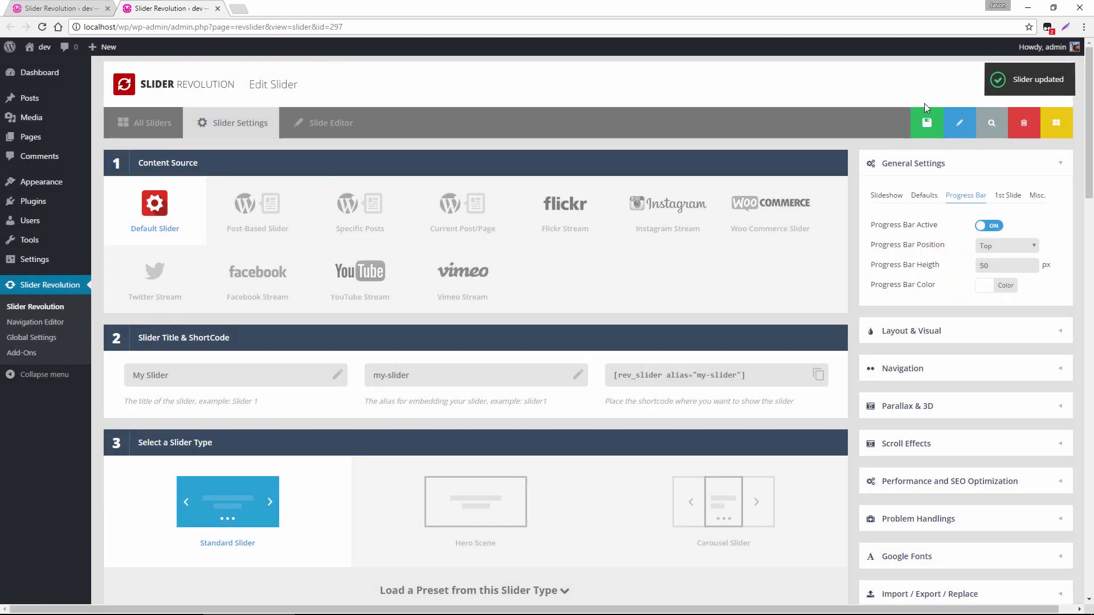
left_click(984, 130)
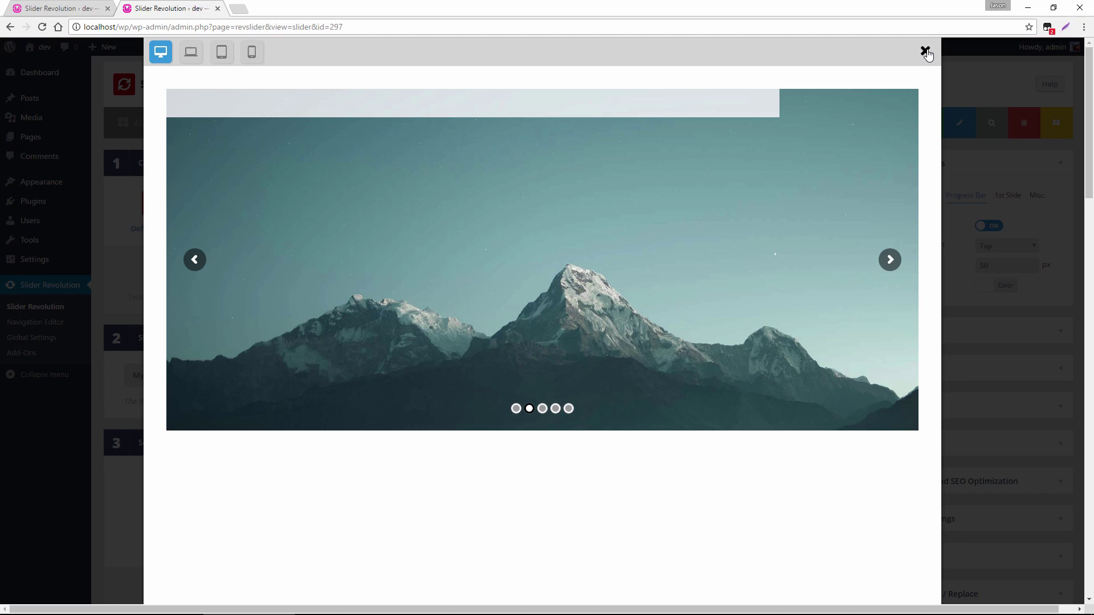
left_click(925, 52)
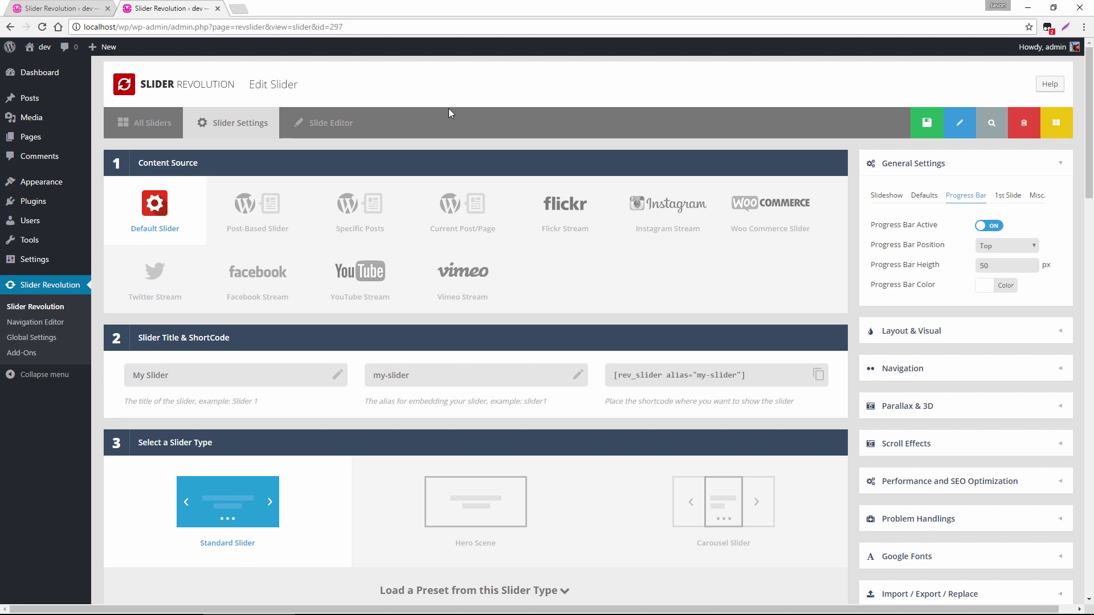
In the slide editor timeline, end the caption at about 5 s instead of 9 s and save
left_click(324, 123)
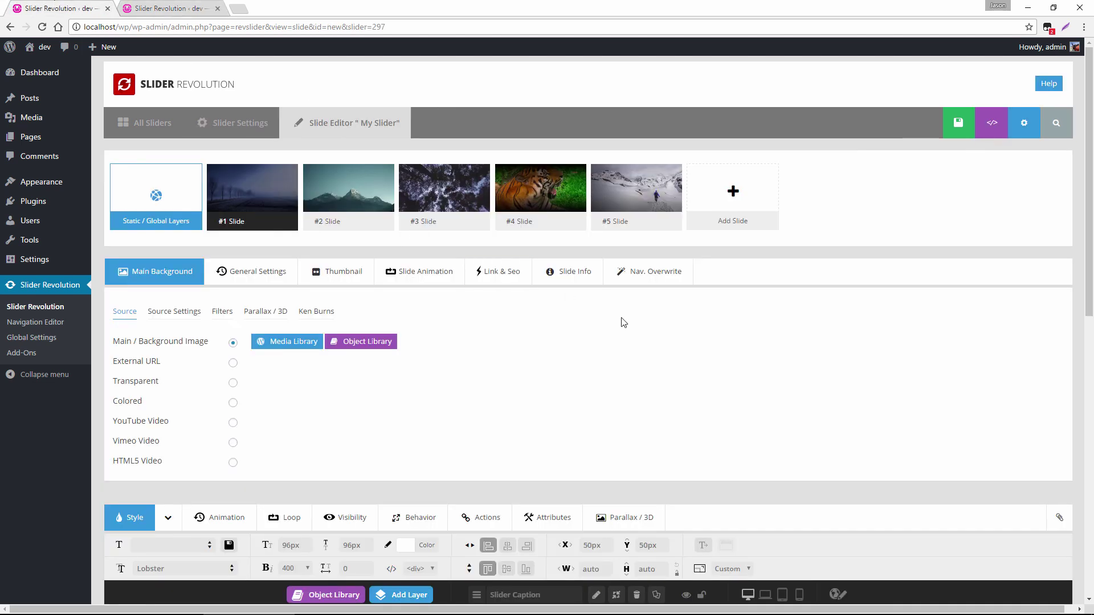
scroll(471, 357, "down", 8)
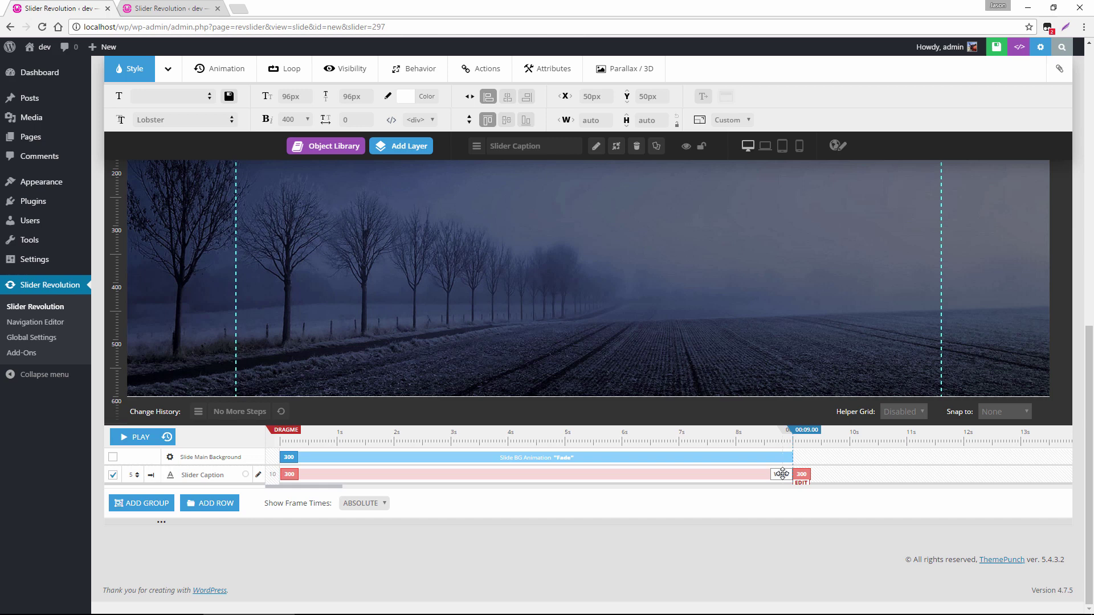
left_click_drag(782, 474, 557, 481)
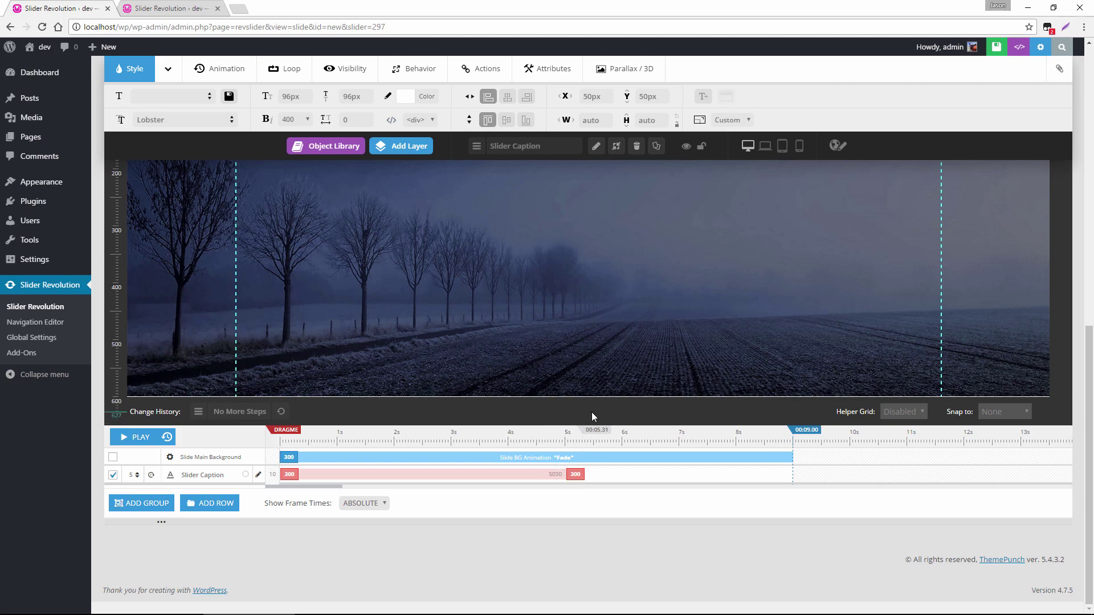
left_click(987, 53)
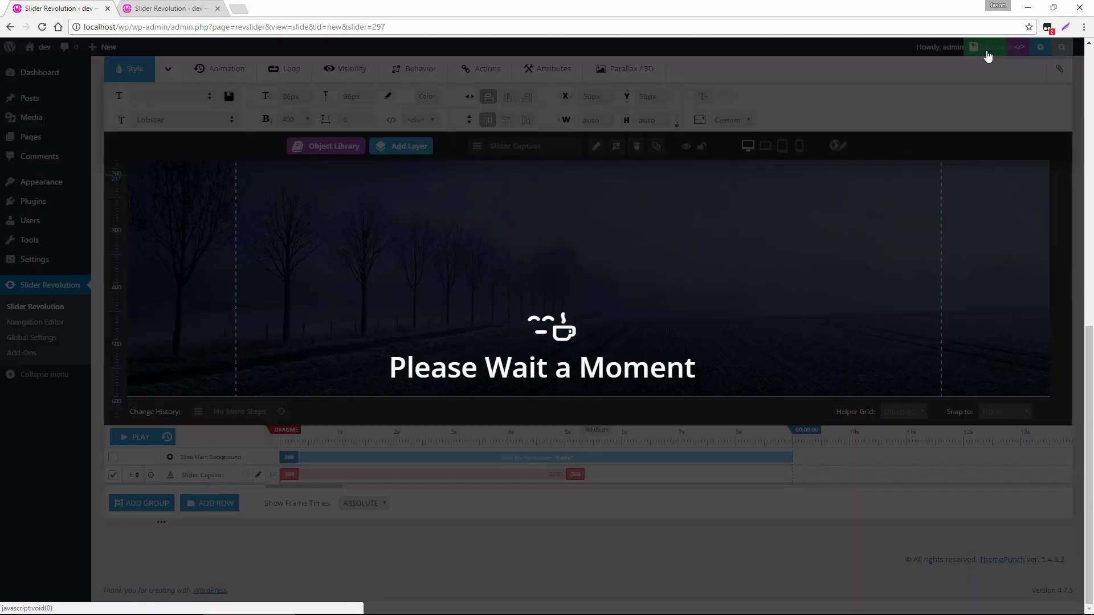
Return to the slider settings and preview My Slider with its top progress bar
left_click(177, 7)
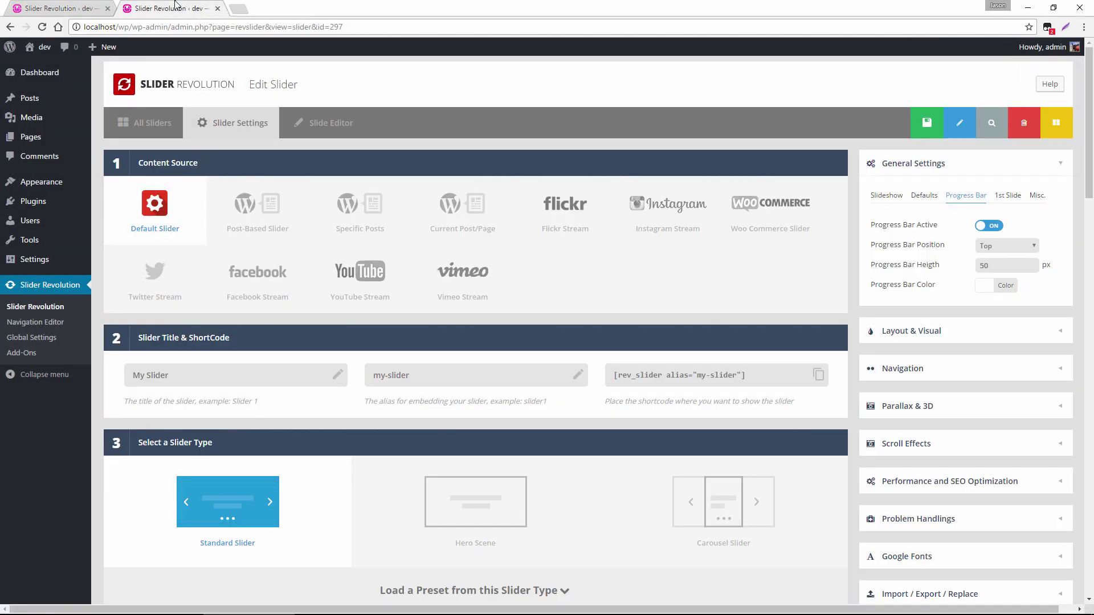
left_click(983, 119)
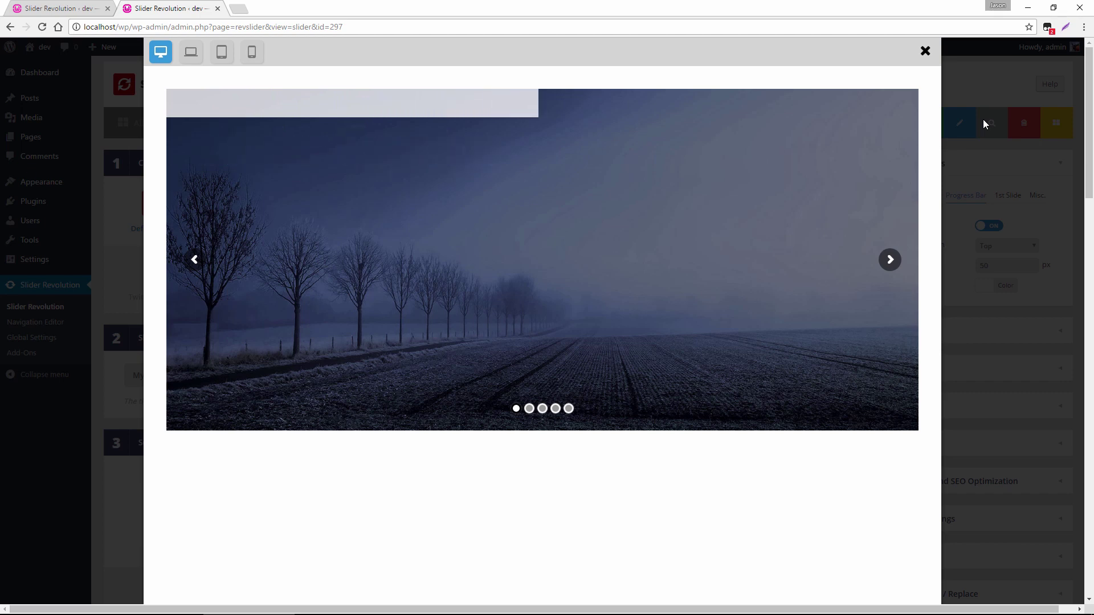
Close the preview and set the caption to Wait till Slides End on the timeline
left_click(925, 52)
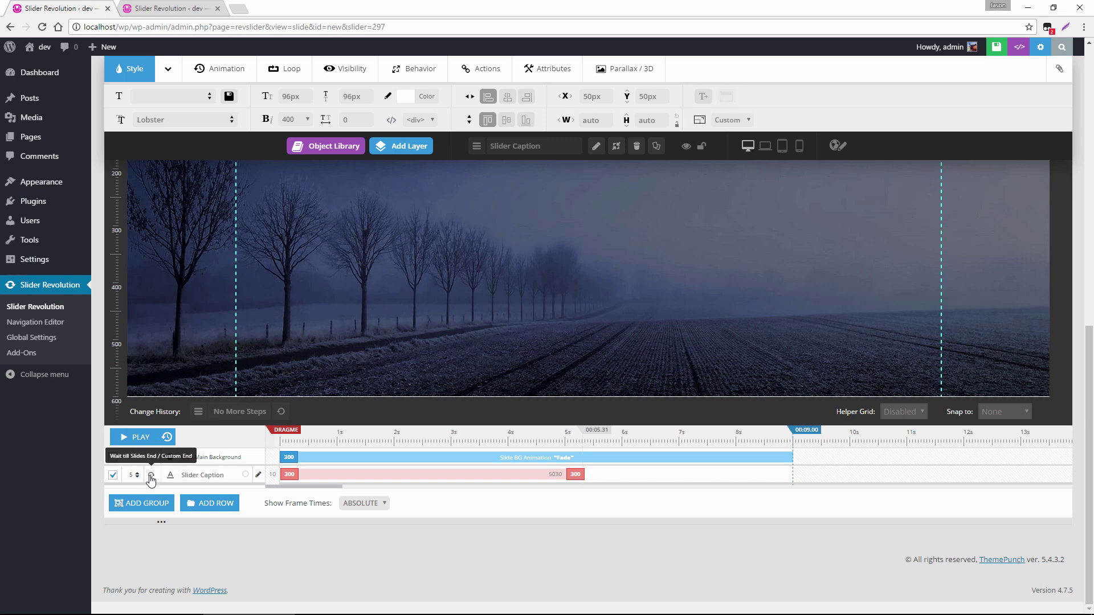
left_click(151, 476)
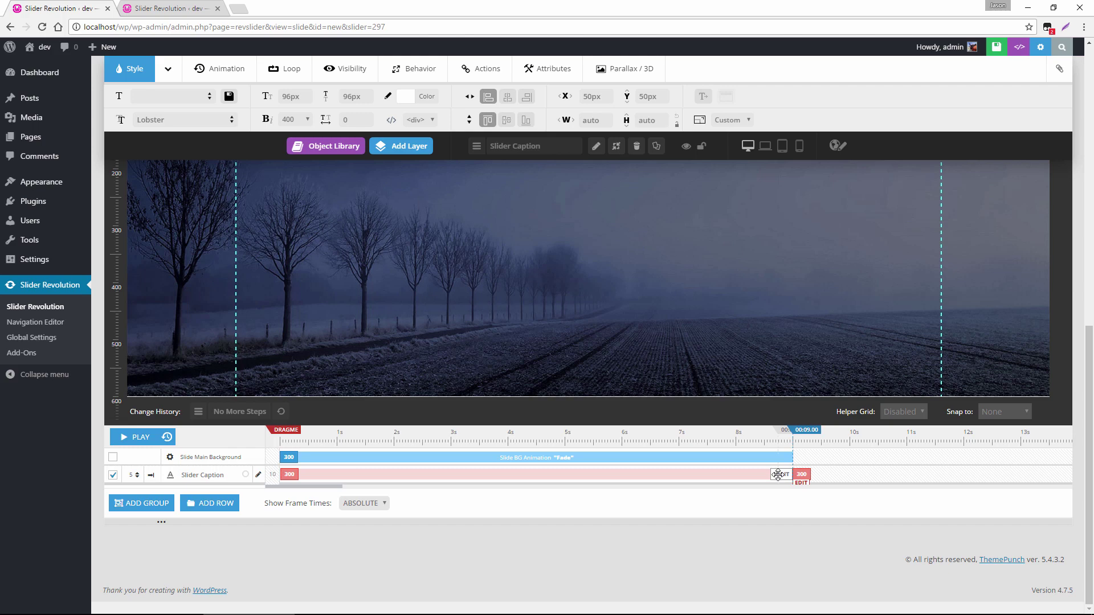
Select the Slider Caption and add a Simple Link action in its Actions tab
scroll(726, 381, "up", 3)
left_click(725, 381)
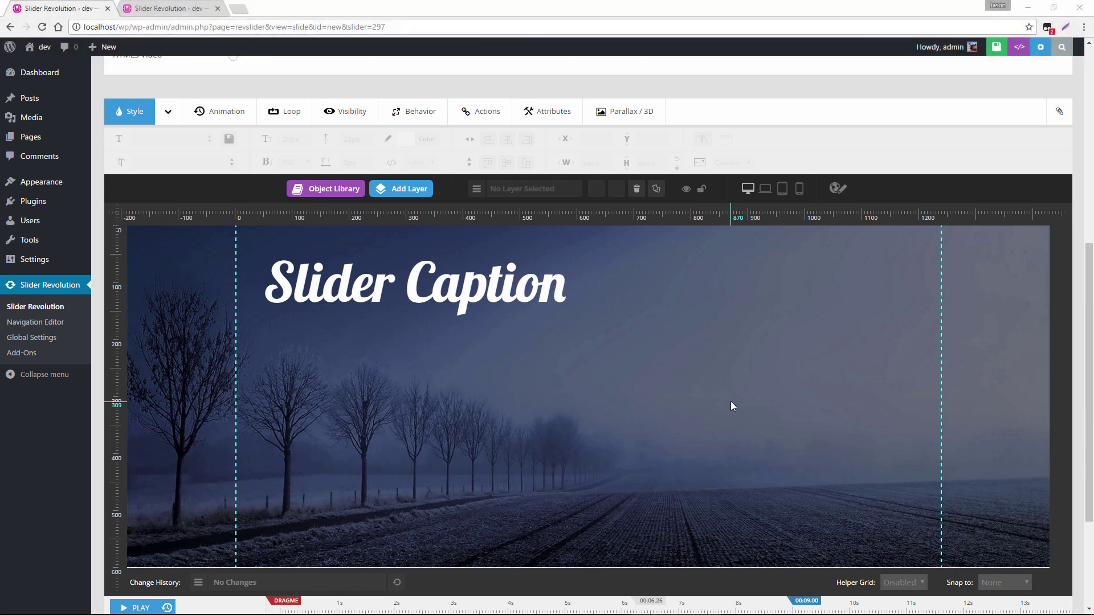
left_click(406, 287)
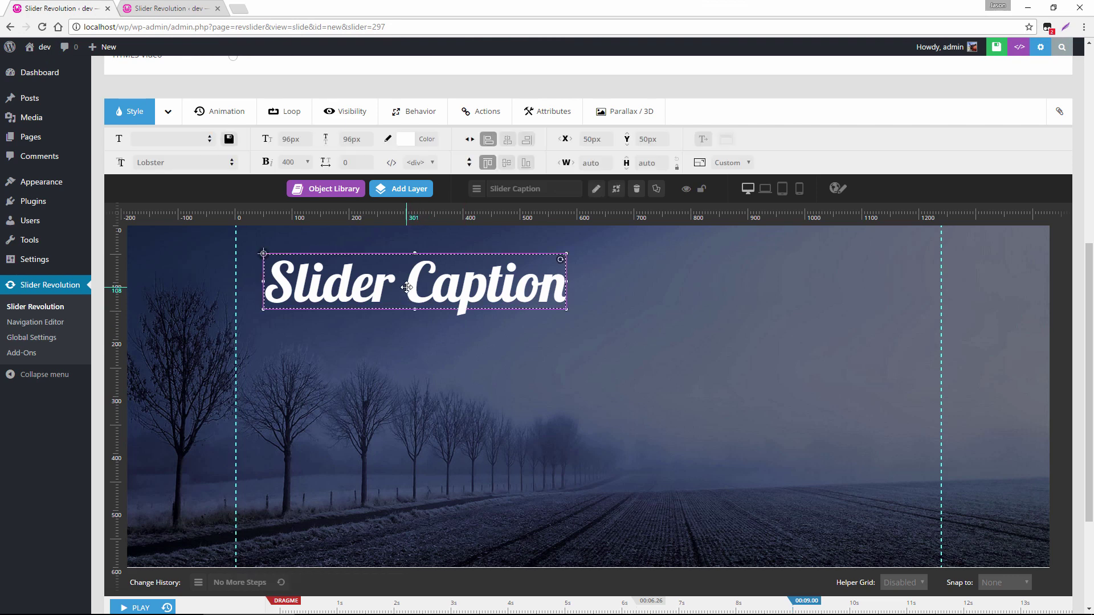
left_click(482, 111)
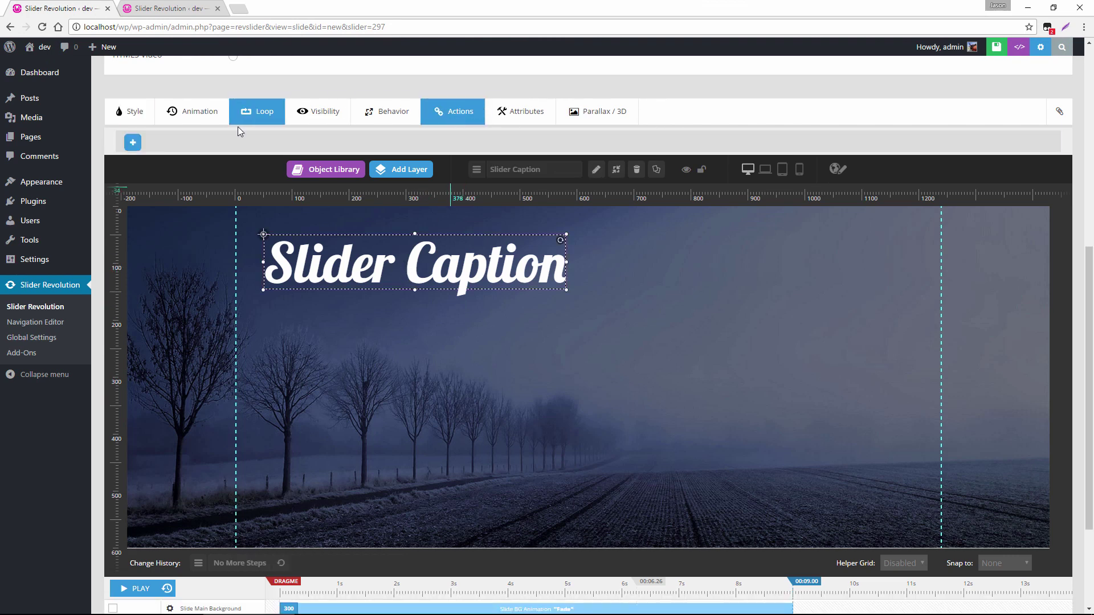
left_click(136, 147)
left_click(239, 140)
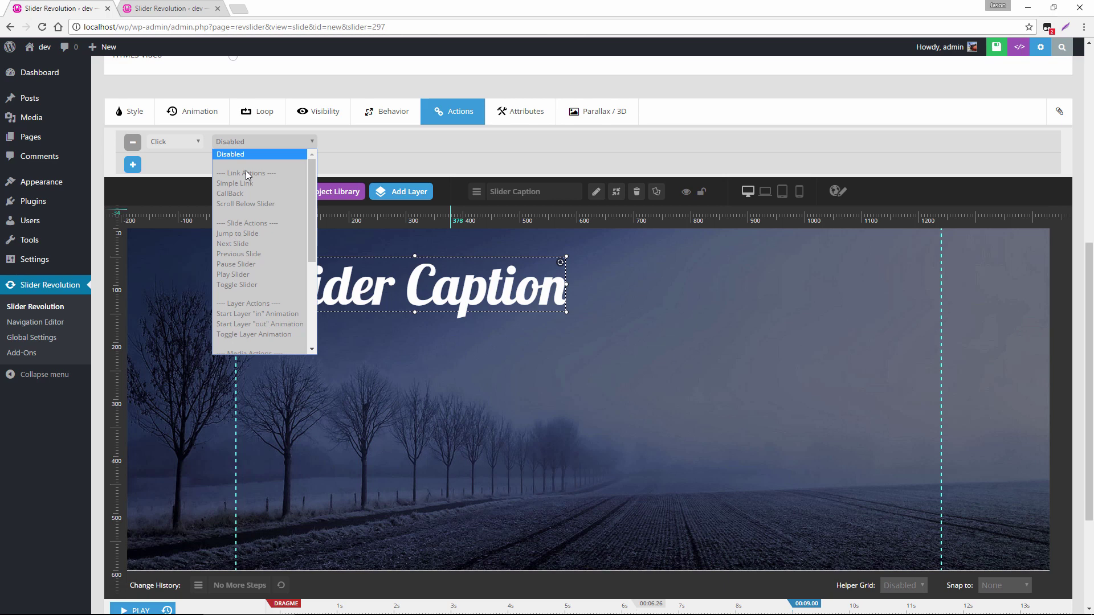
left_click(252, 184)
left_click(371, 140)
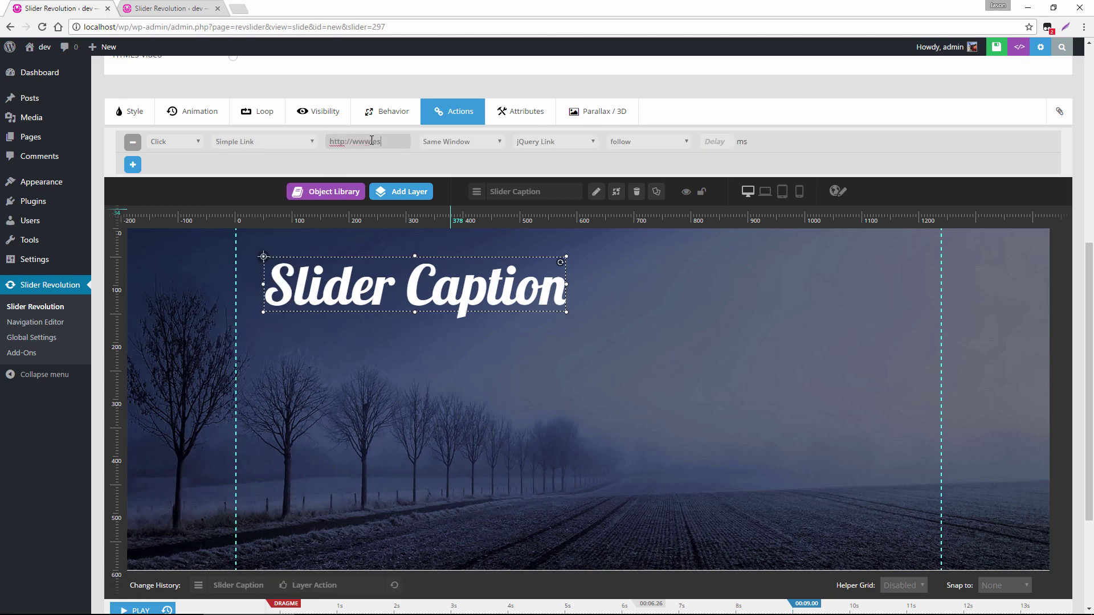
type("http://www.espn.com")
left_click(476, 141)
left_click(480, 163)
left_click(561, 144)
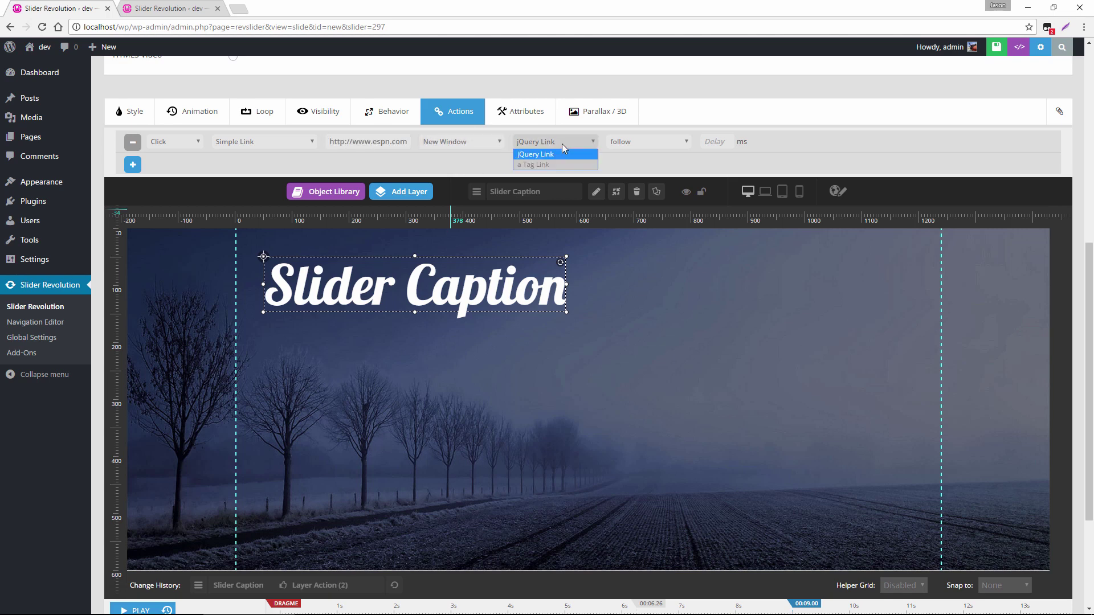
left_click(556, 165)
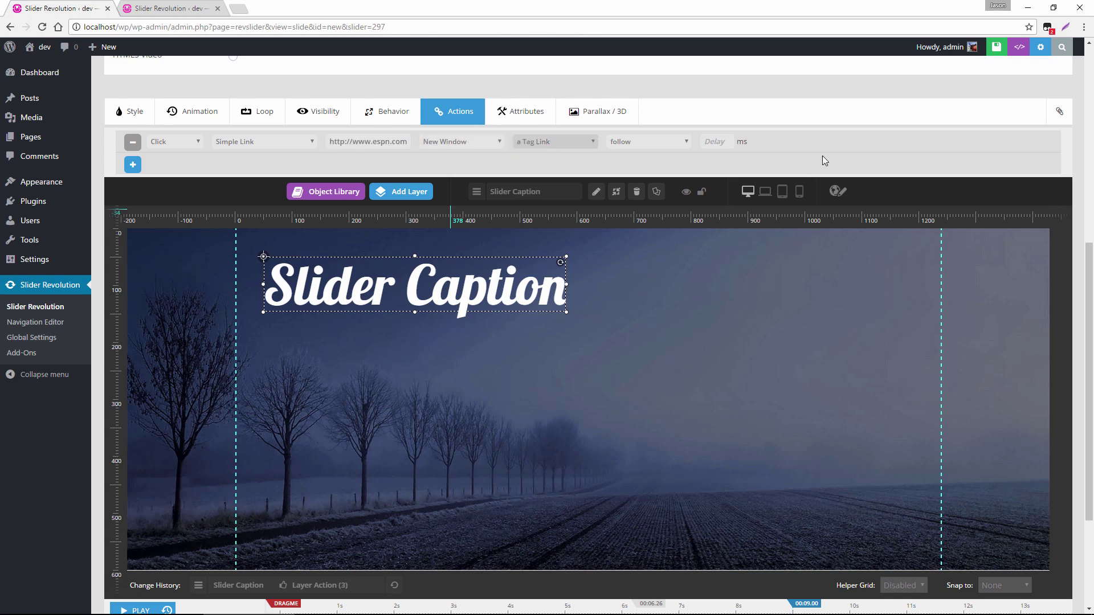
left_click(998, 50)
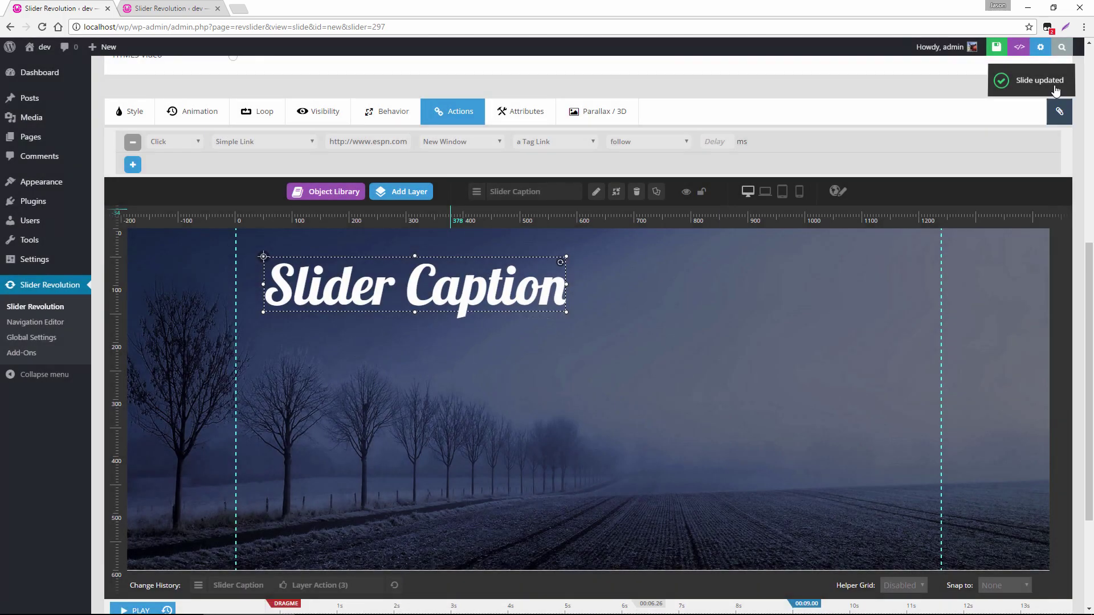
Preview the slide, click the caption to open ESPN, then return and close the preview
left_click(1051, 50)
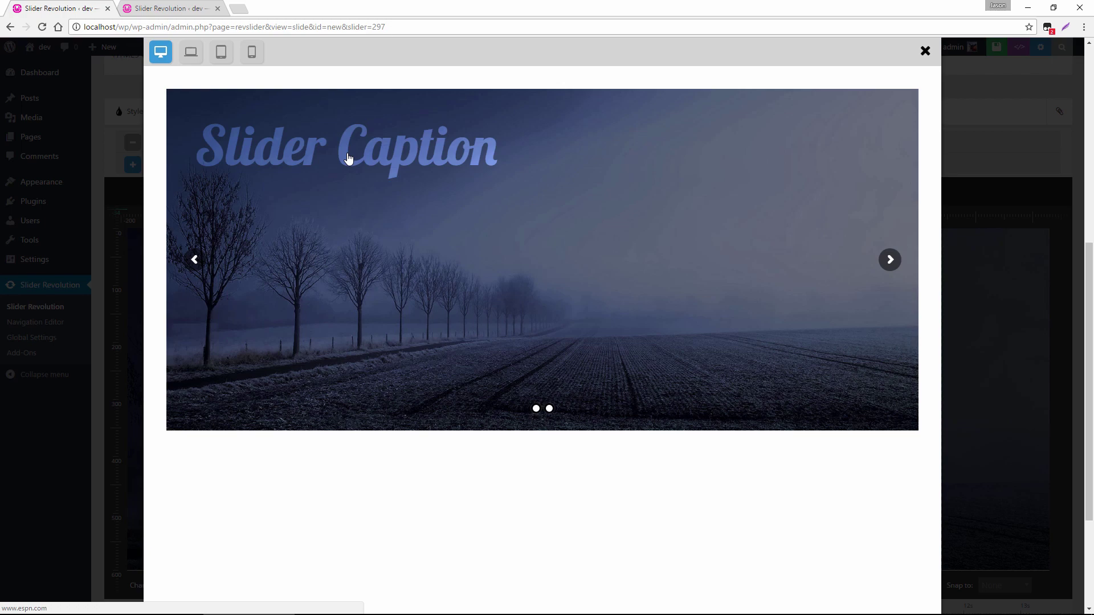
left_click(349, 158)
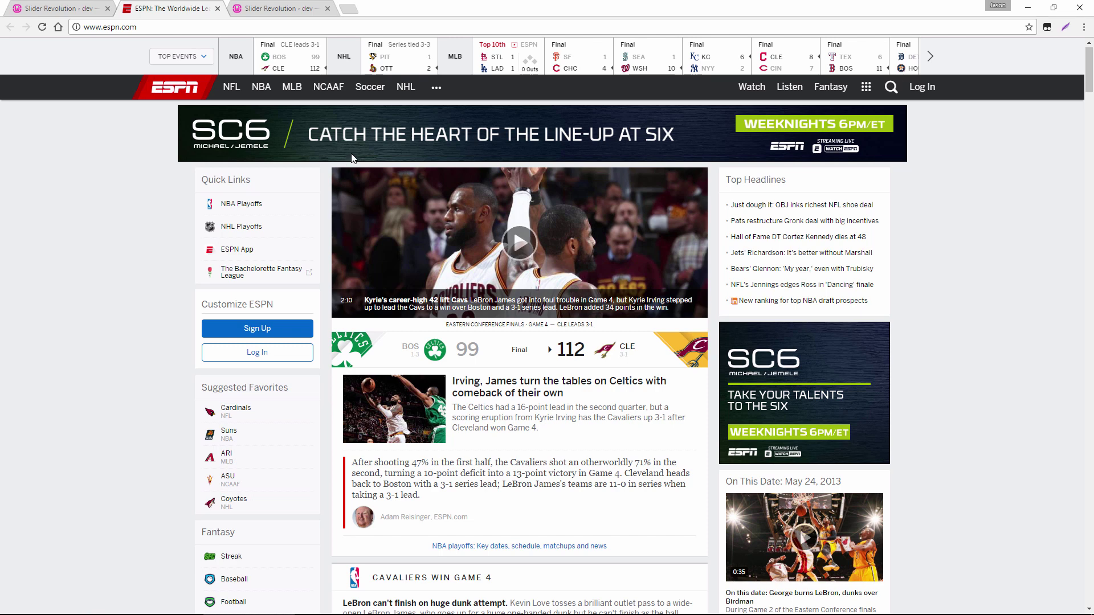
left_click(65, 8)
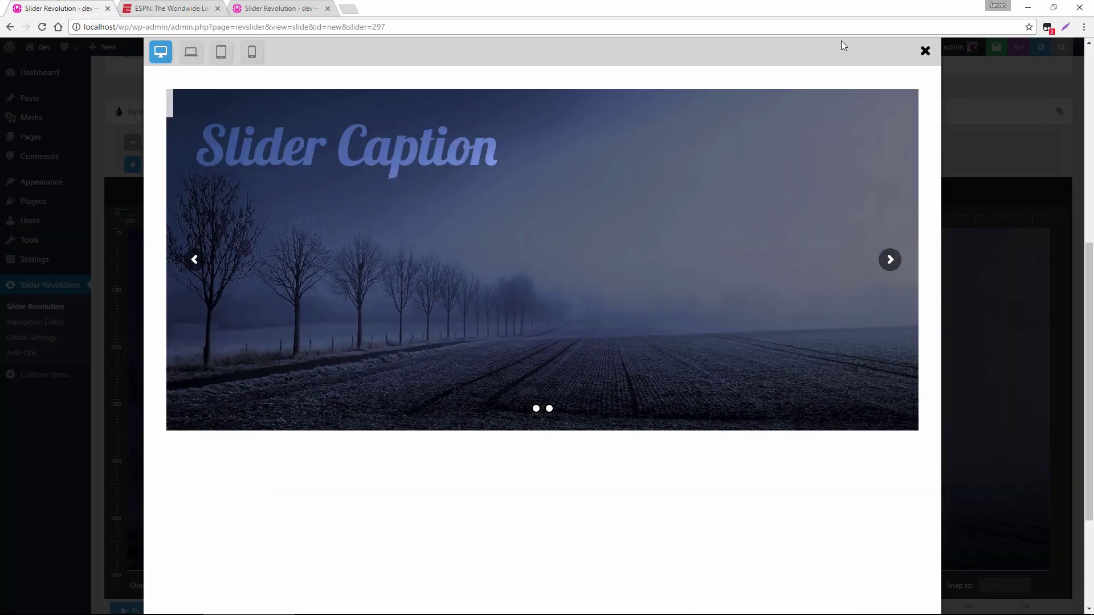
left_click(925, 51)
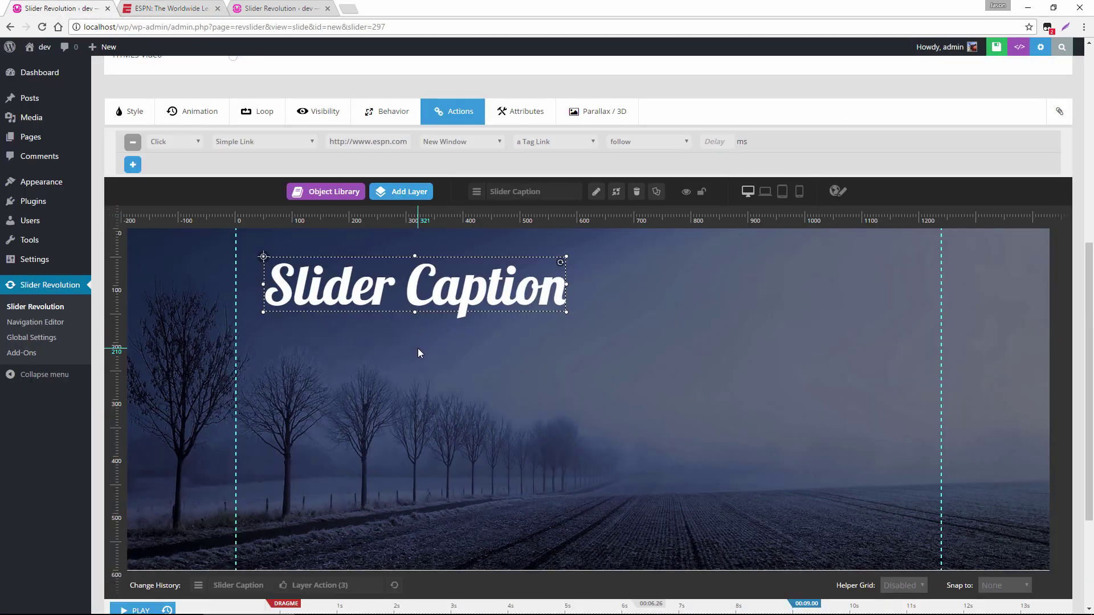
Add a shape layer with Full-Width and Full-Height turned on
mouse_move(406, 193)
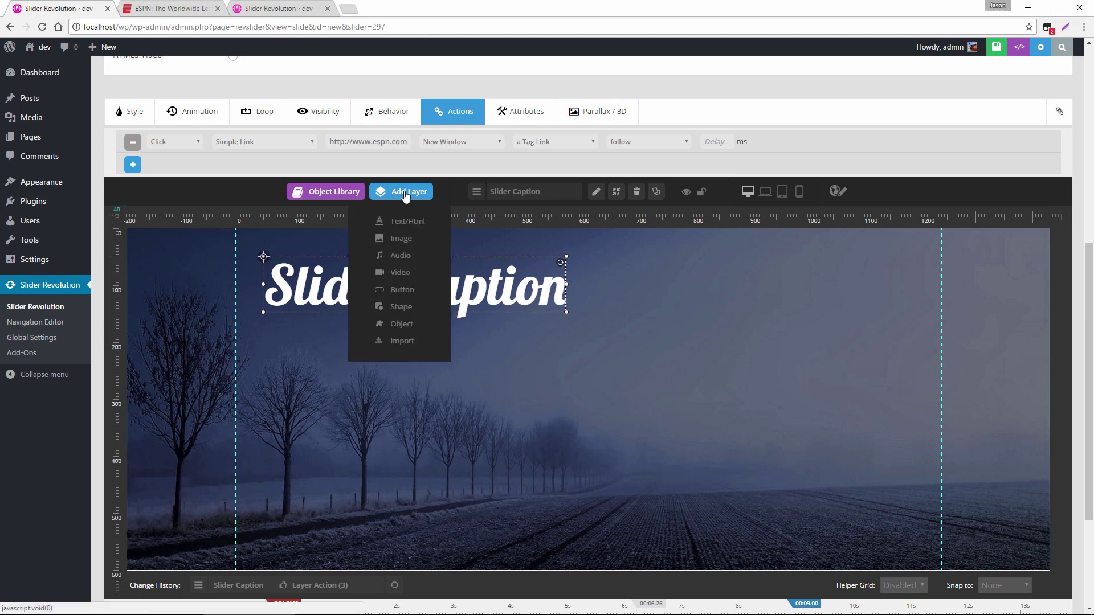
left_click(400, 308)
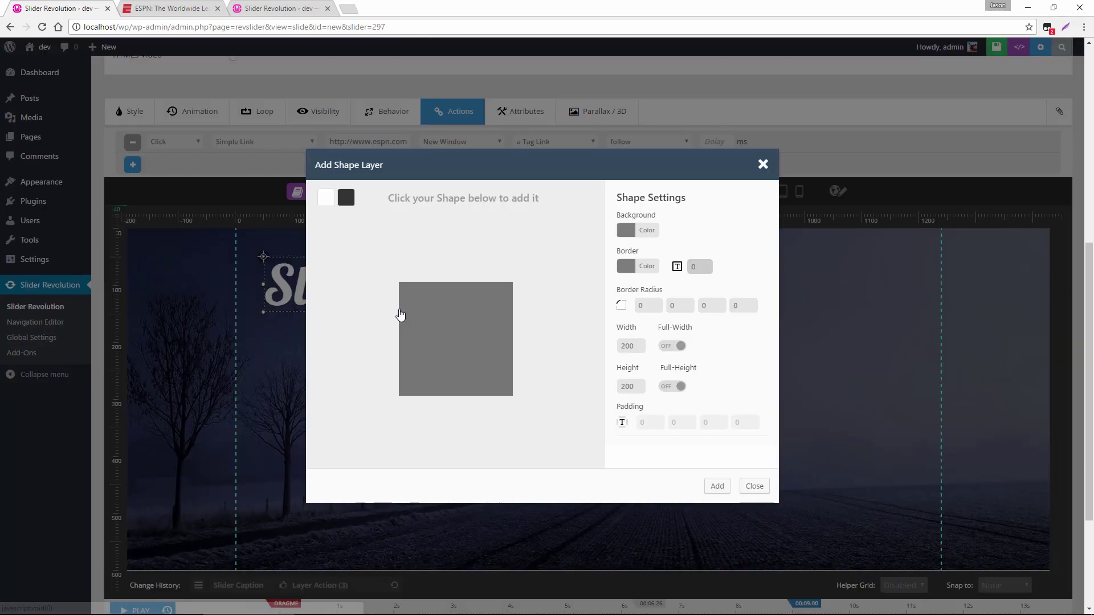
left_click(671, 347)
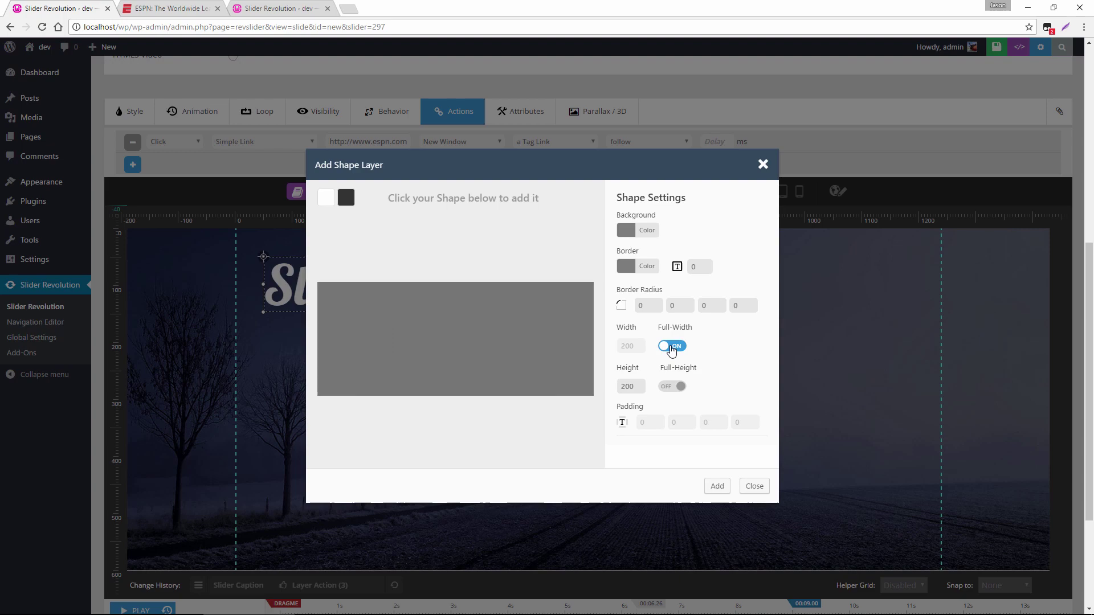
left_click(670, 387)
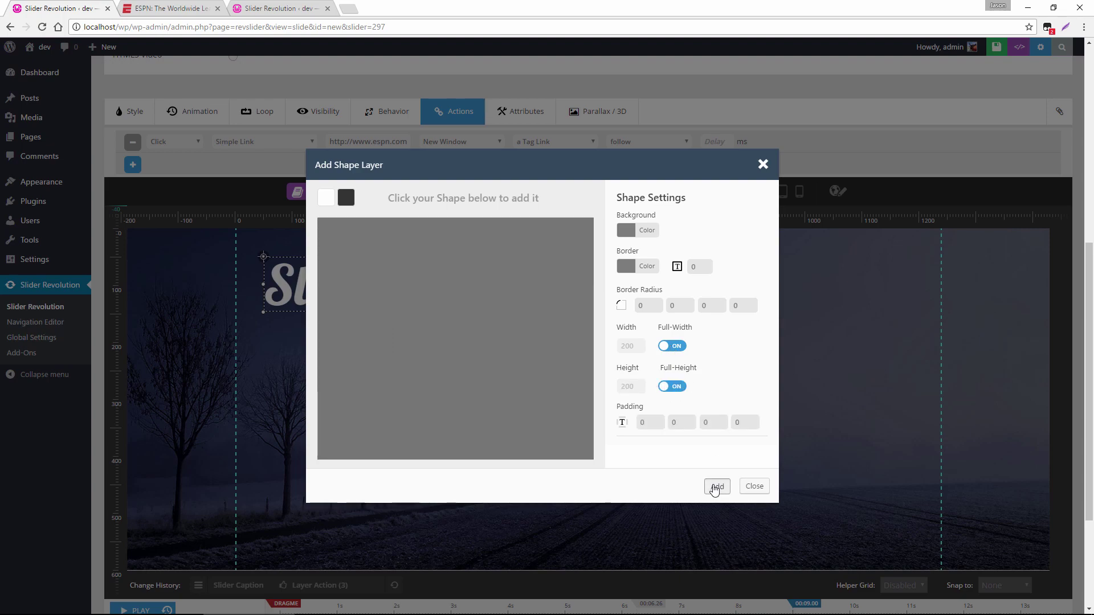
left_click(716, 487)
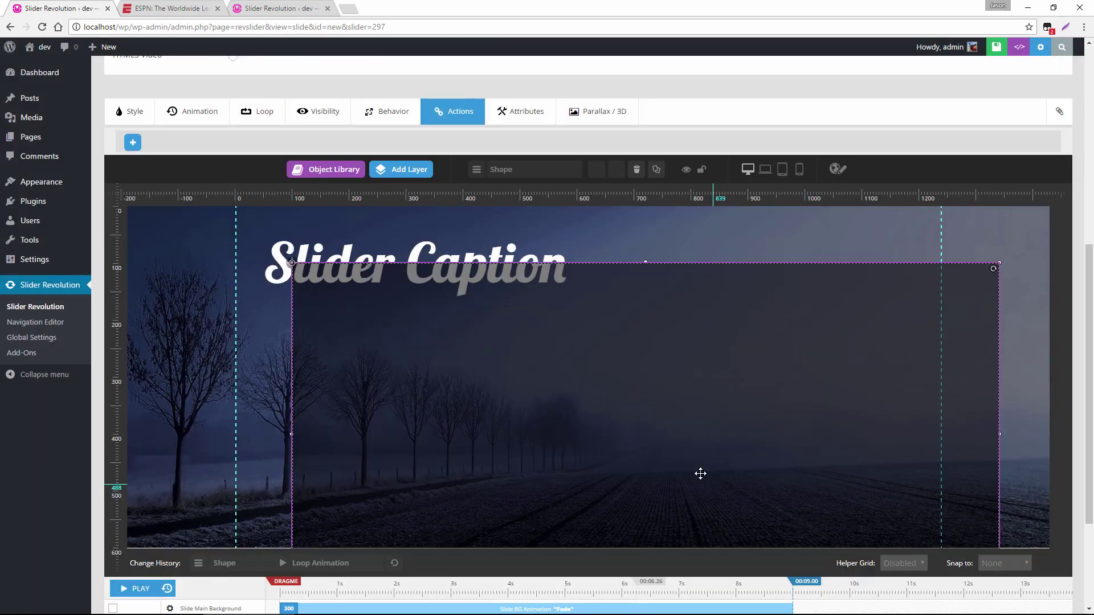
Align the shape to the top and set its behaviour alignment to Slide Based
left_click(127, 113)
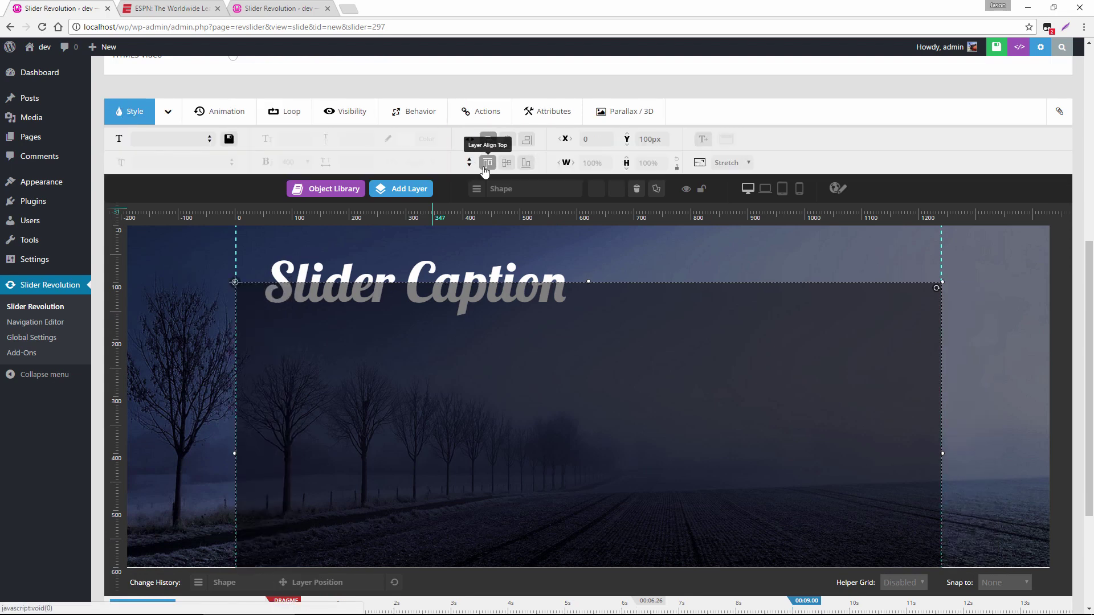
left_click(488, 164)
left_click(415, 111)
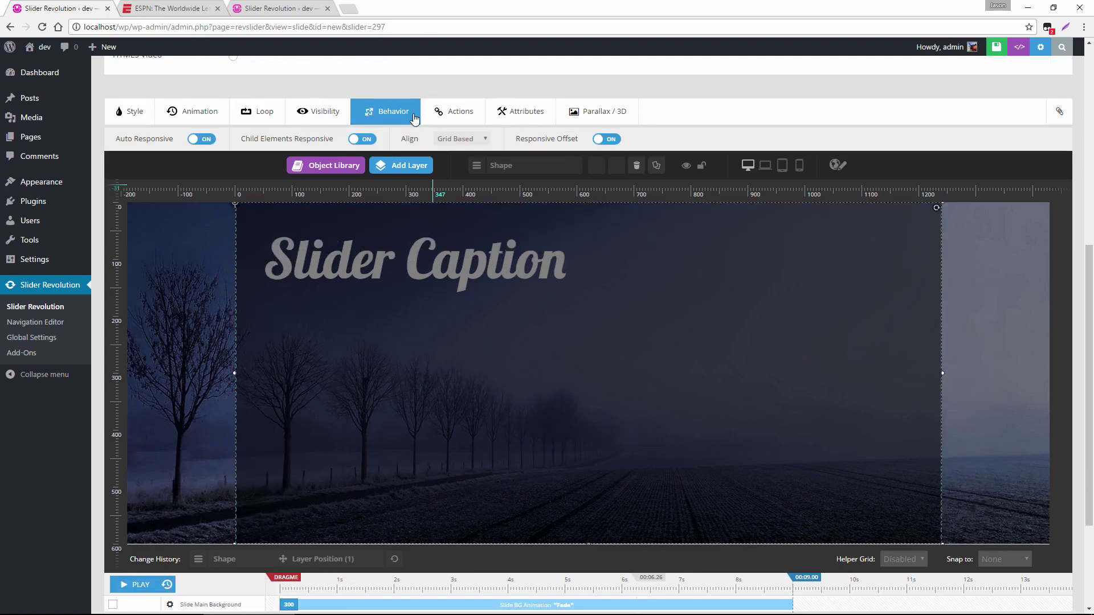
left_click(459, 139)
left_click(459, 161)
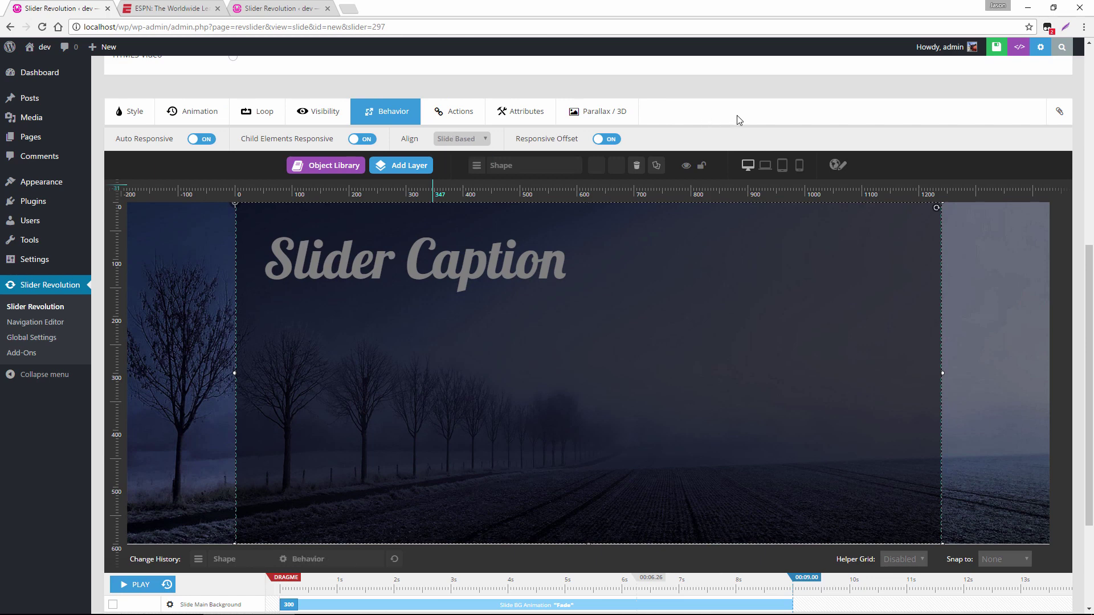
Open the shape layer's background colour picker and switch it to the dark grey gradient preset
left_click(129, 108)
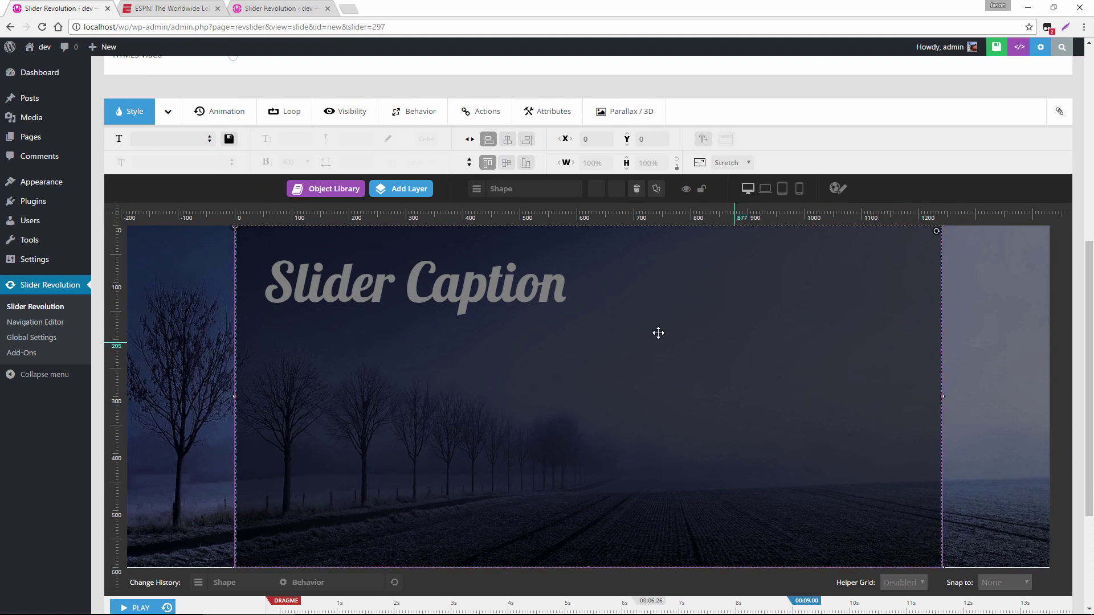
left_click(168, 112)
left_click(174, 196)
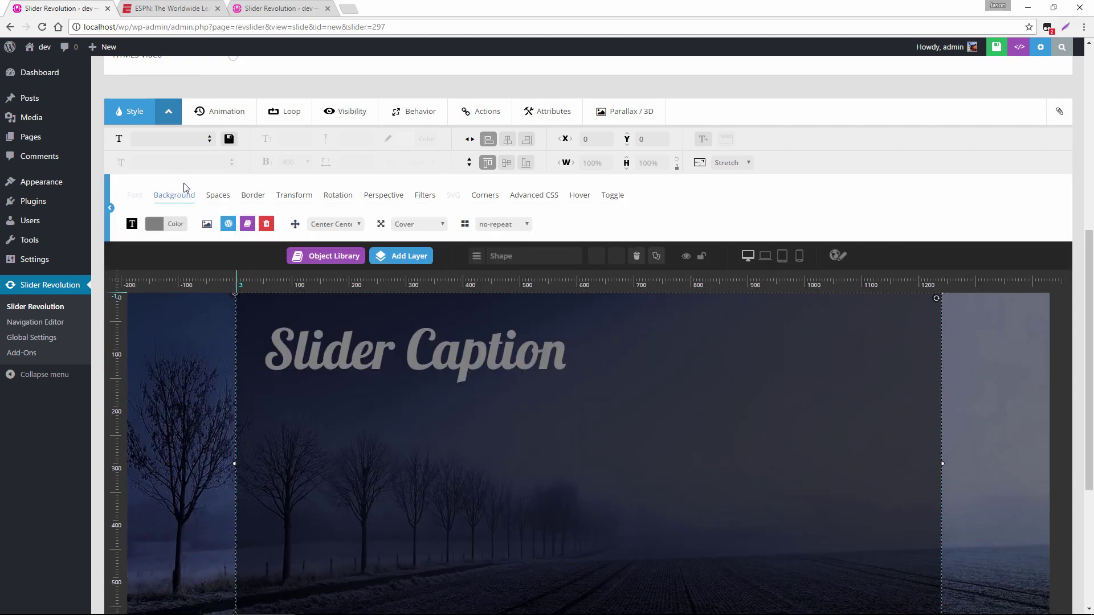
scroll(182, 188, "down", 1)
left_click(182, 185)
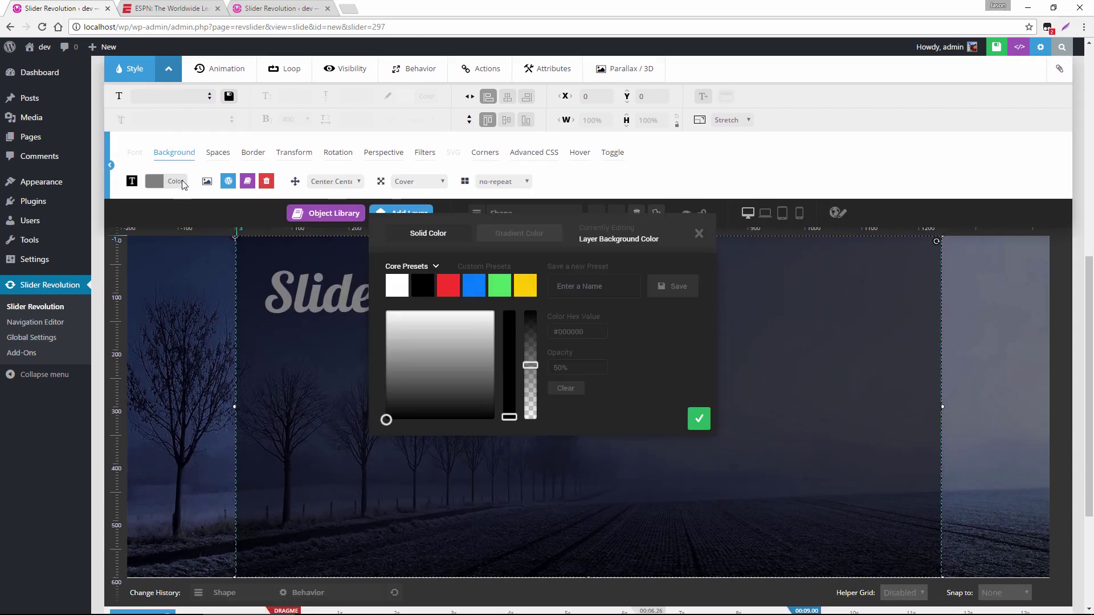
left_click(534, 239)
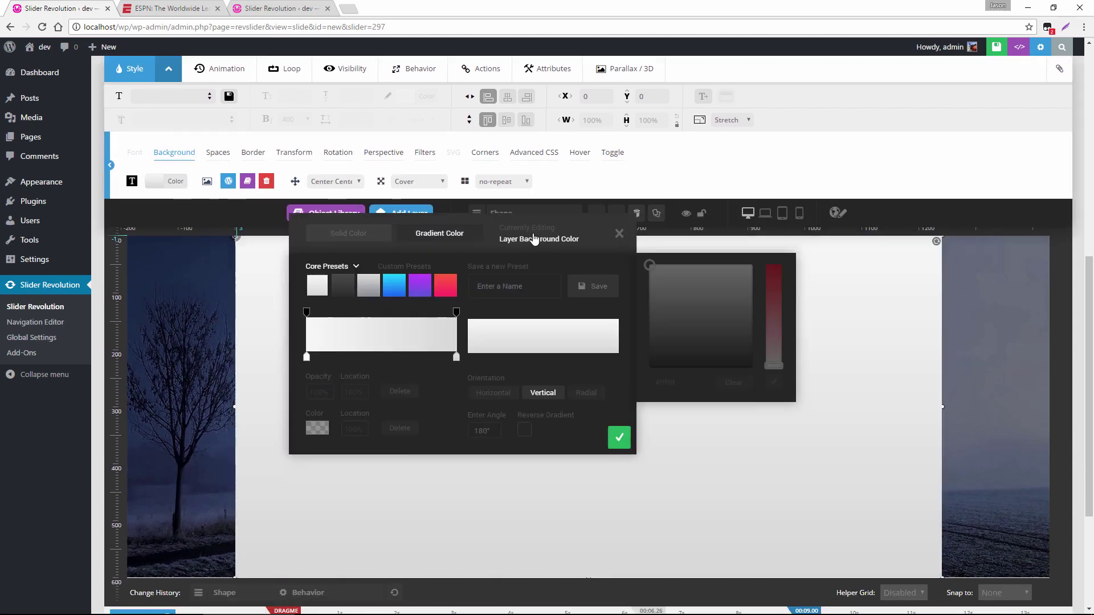
left_click(339, 287)
Set both the left and right gradient colour stops to #000000
left_click(307, 357)
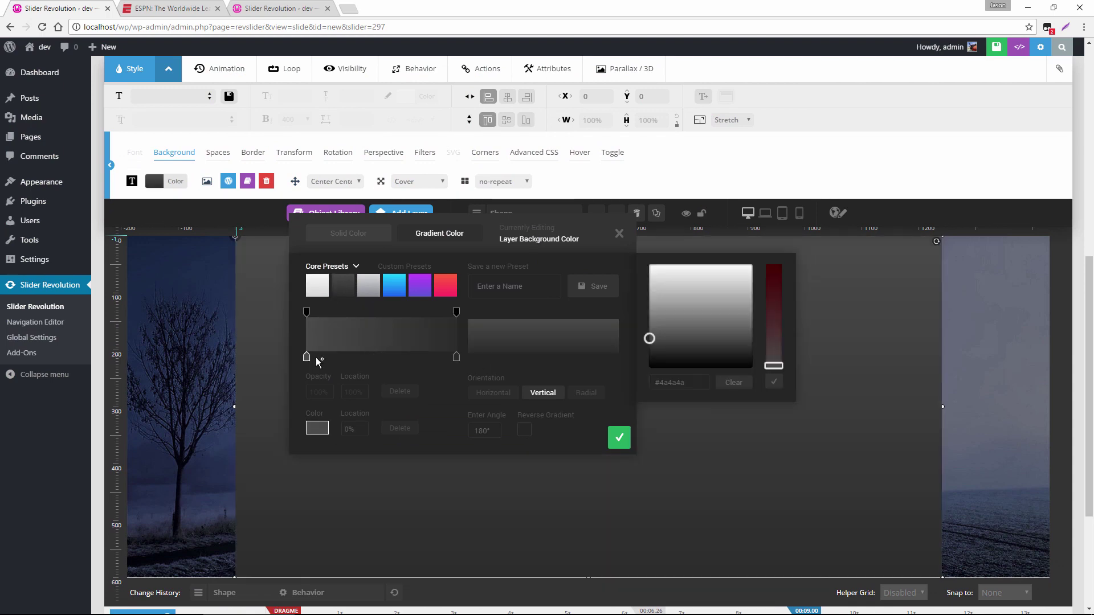
left_click(678, 383)
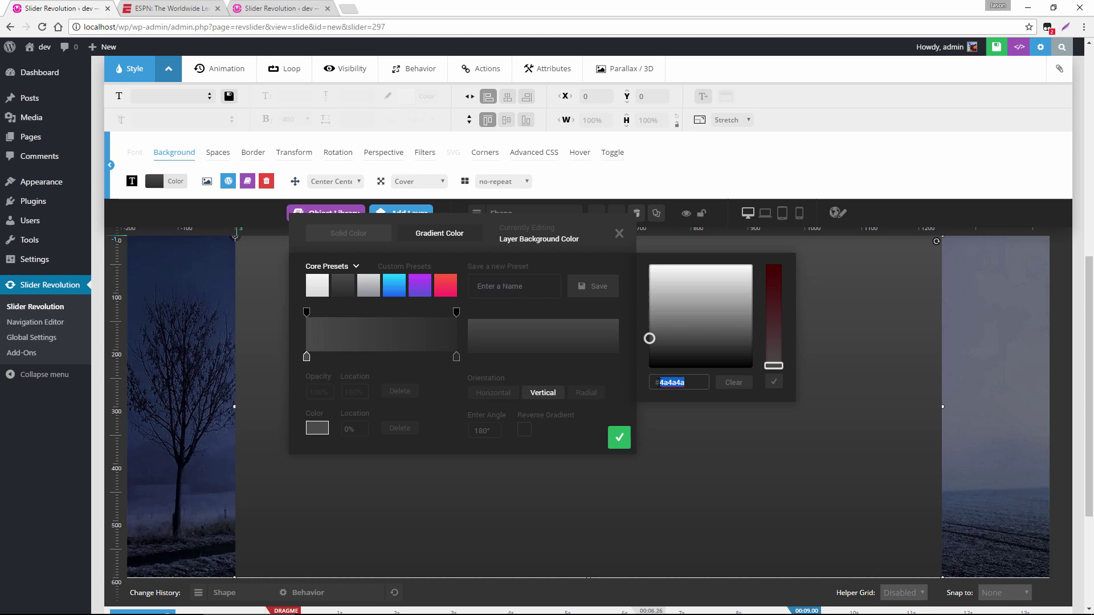
type("000000")
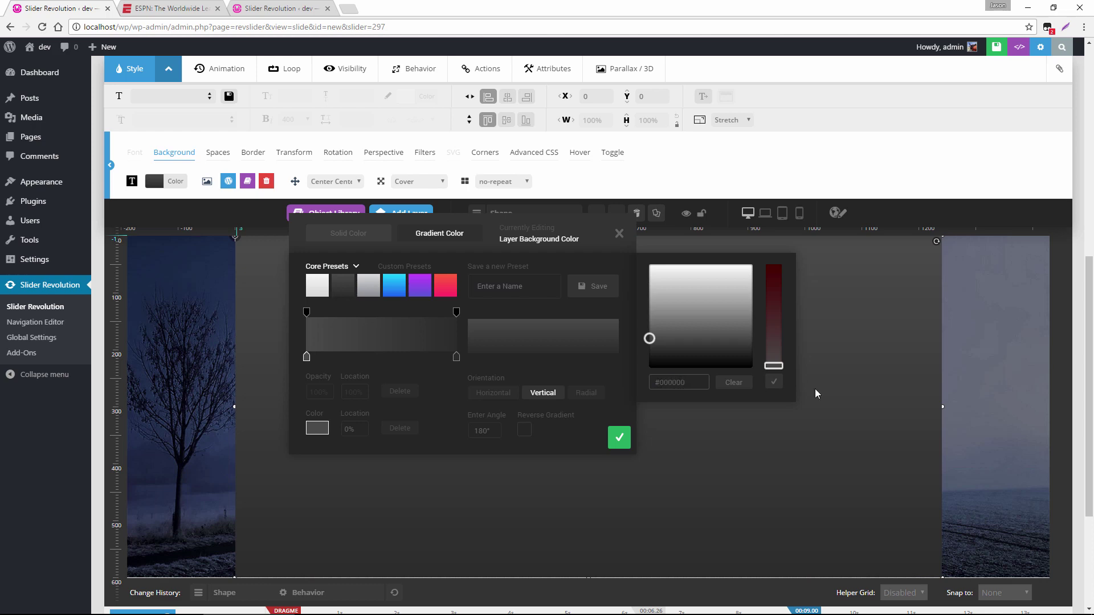
left_click(774, 381)
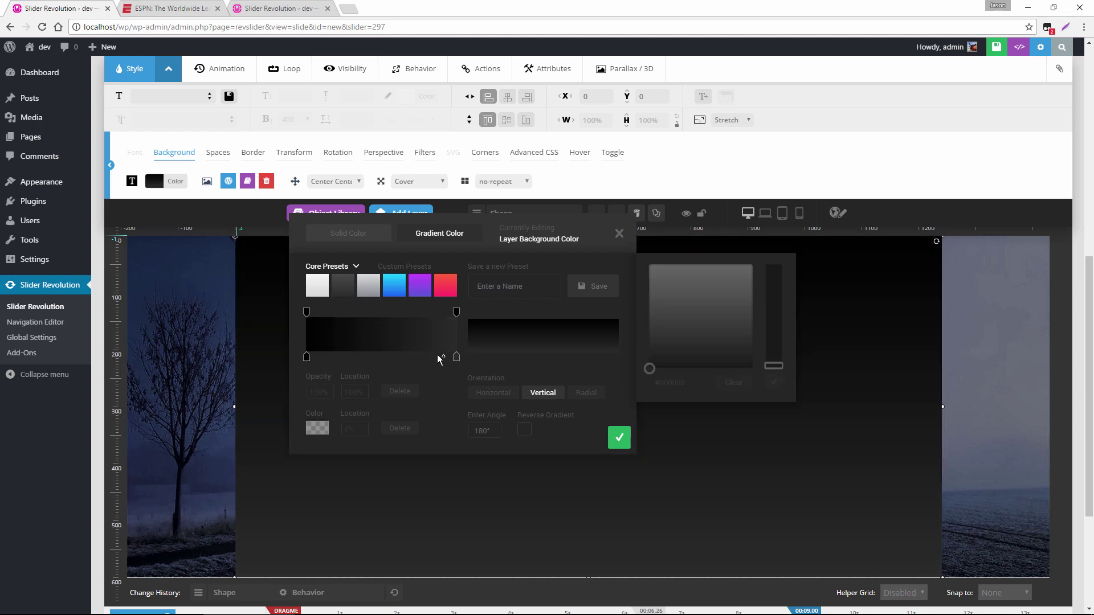
left_click(457, 357)
left_click_drag(708, 383, 659, 385)
type("000000")
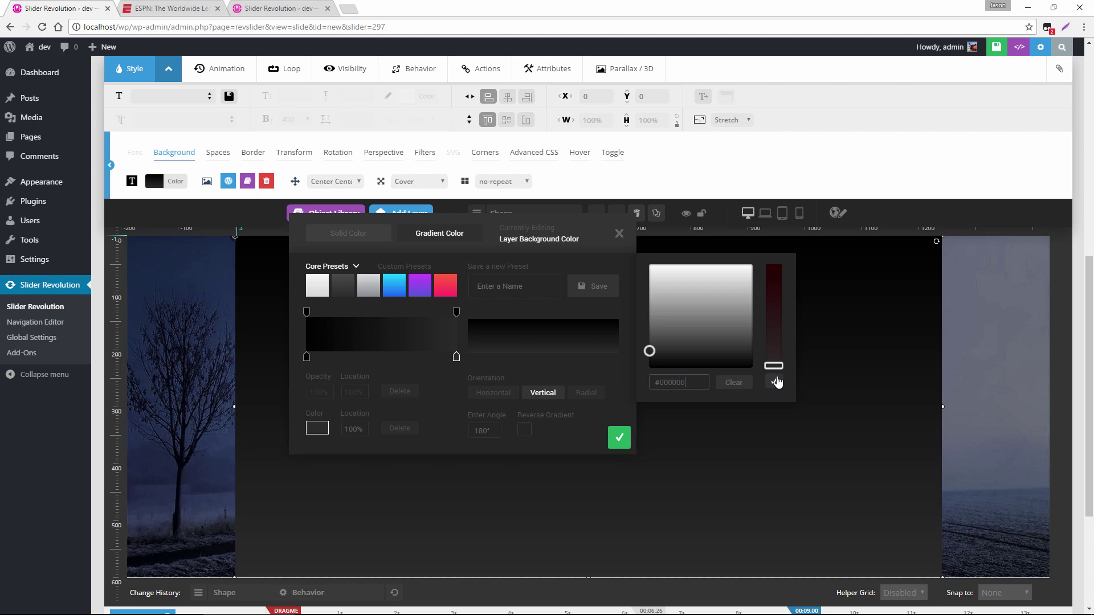
left_click(775, 382)
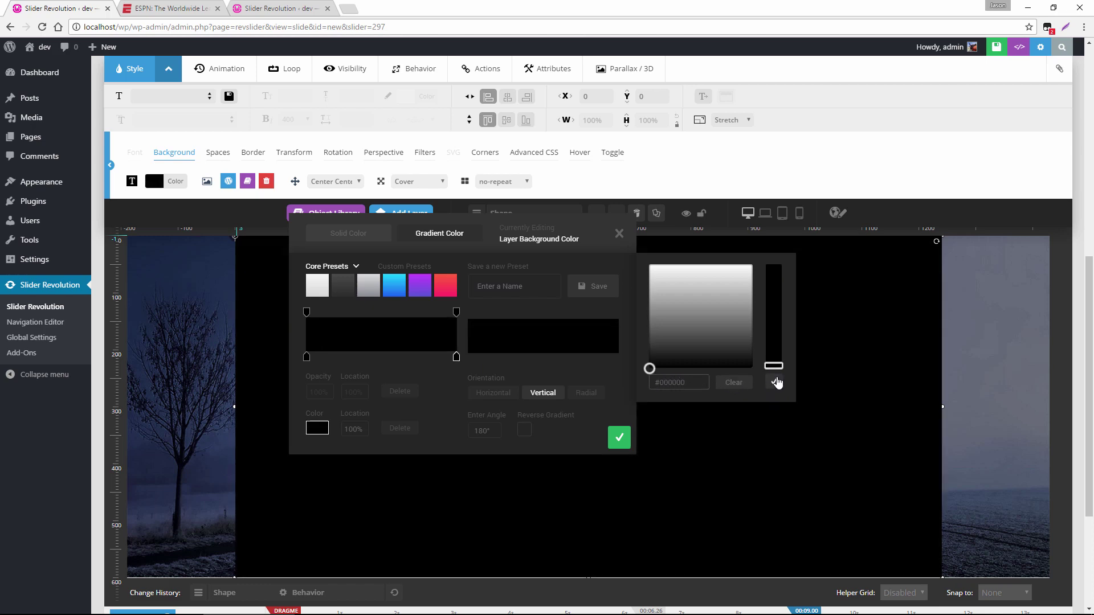
Set the right opacity stop and a new 50% middle stop to 0%, then angle the gradient to 260°
left_click(457, 313)
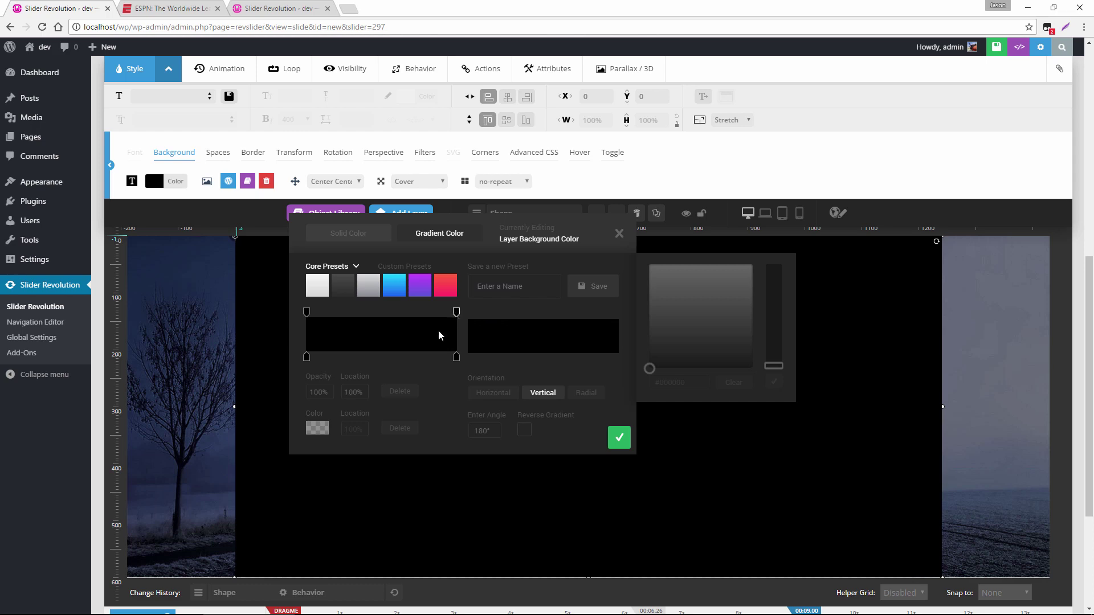
left_click(318, 392)
type("0")
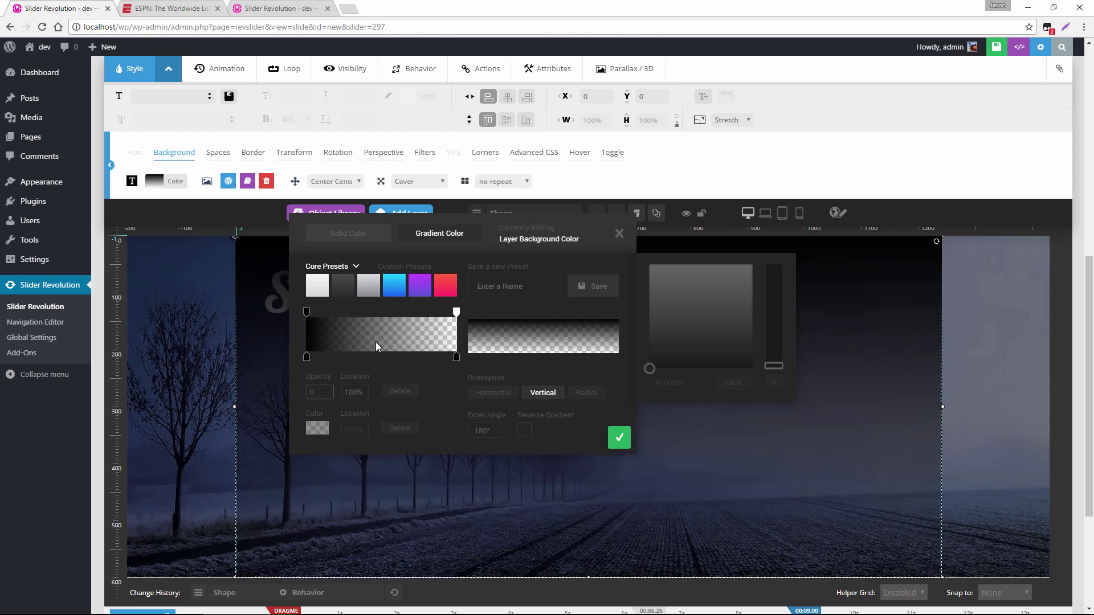
left_click(384, 316)
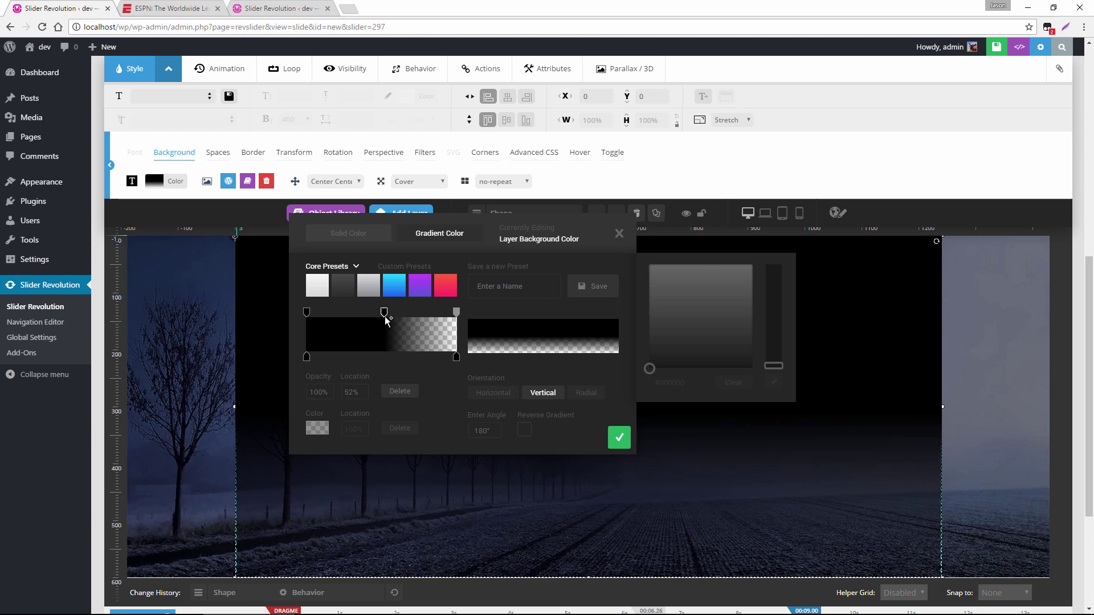
left_click(326, 392)
type("0")
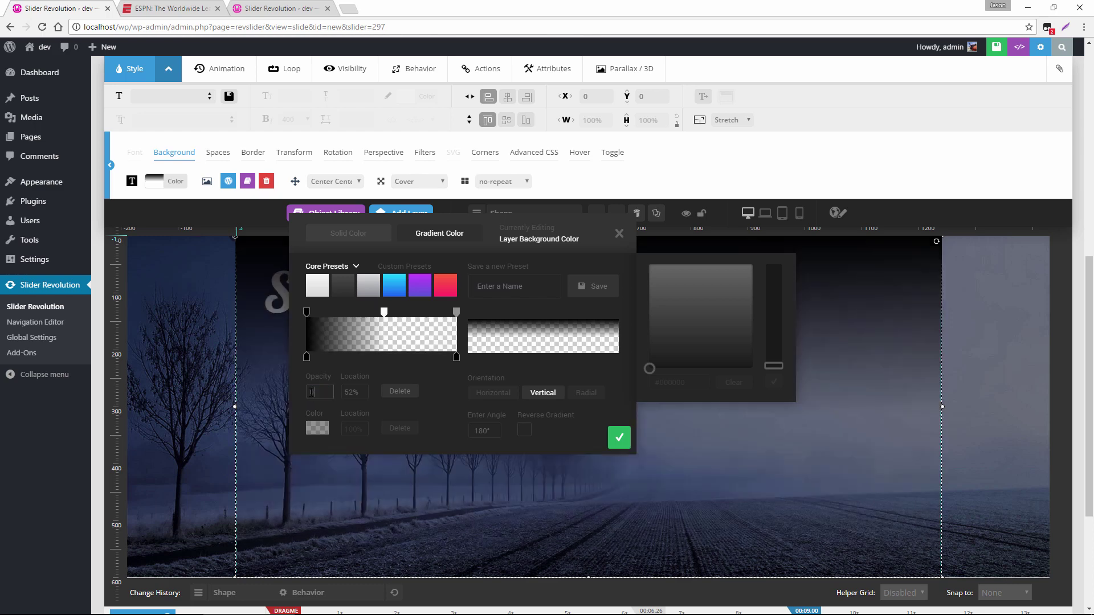
left_click(364, 394)
type("50")
mouse_move(445, 437)
left_mouse_down()
mouse_move(452, 426)
mouse_move(435, 432)
left_mouse_up()
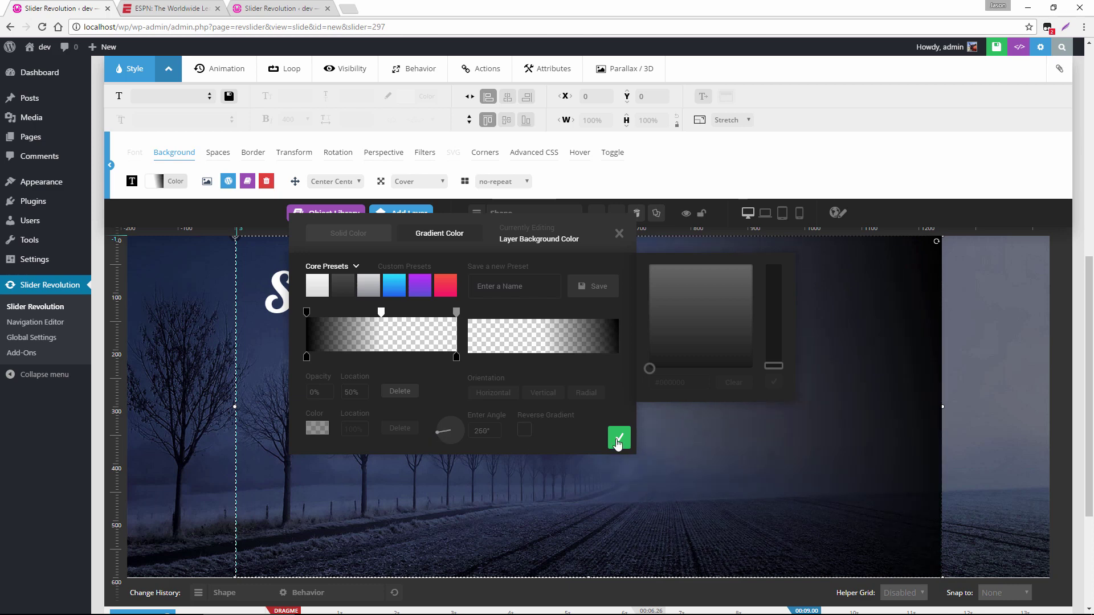
Confirm the black-to-transparent gradient, save the slide, and open its preview
left_click(619, 438)
scroll(620, 429, "down", 1)
scroll(622, 427, "up", 1)
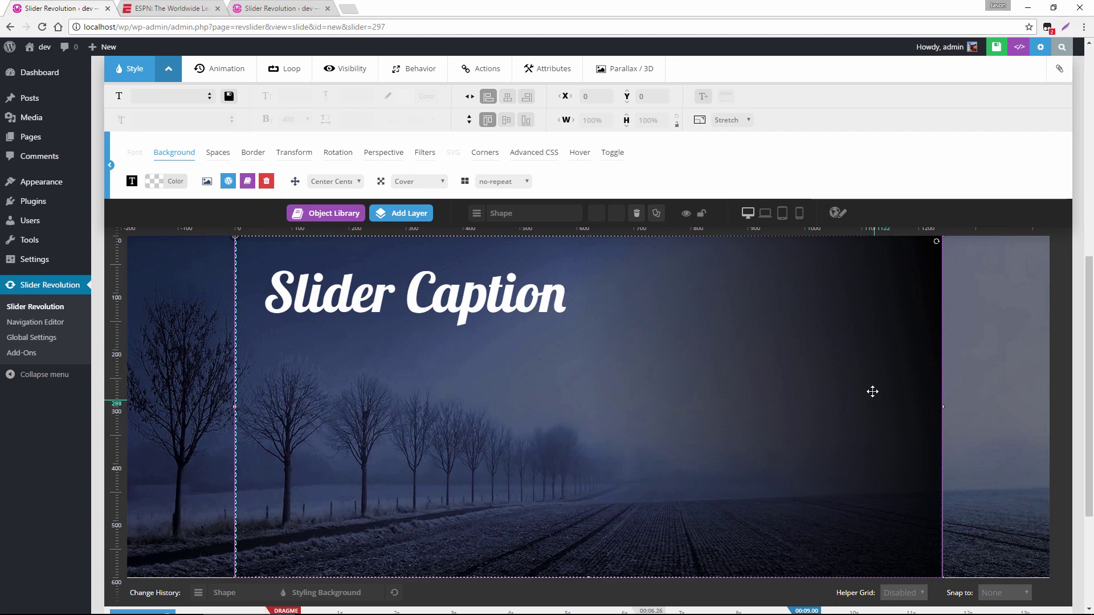
left_click(996, 47)
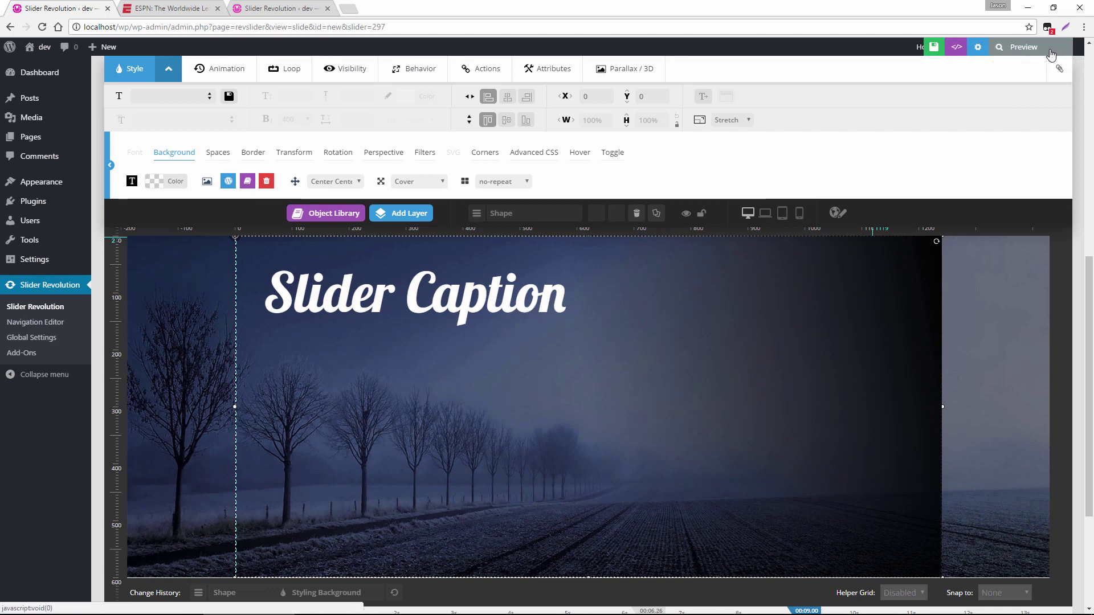
left_click(1049, 51)
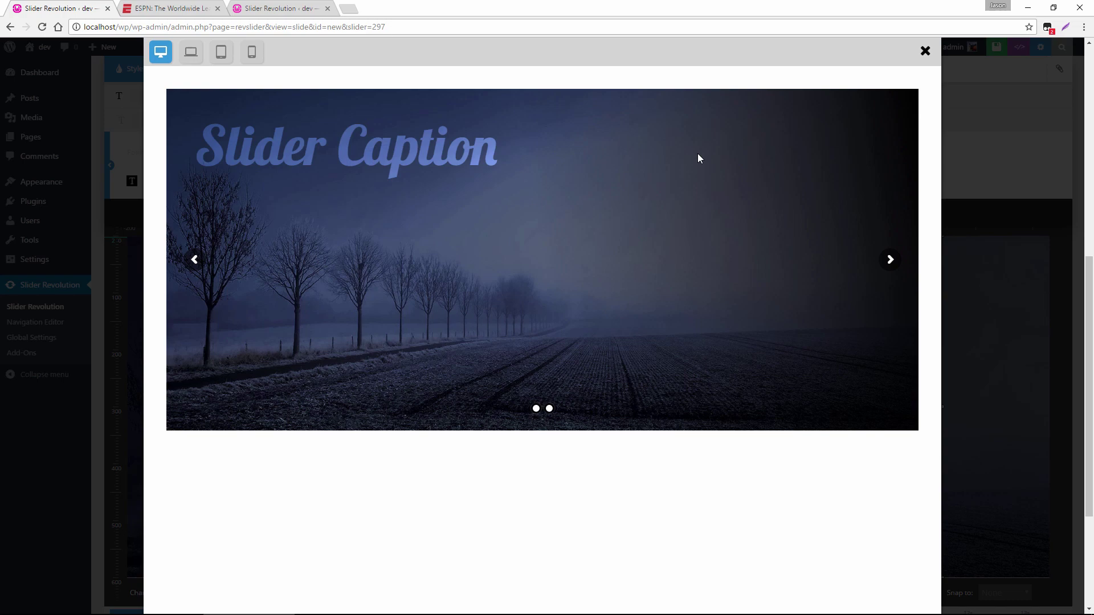
Close the preview and move the Shape row below Slider Caption in the timeline
left_click(924, 51)
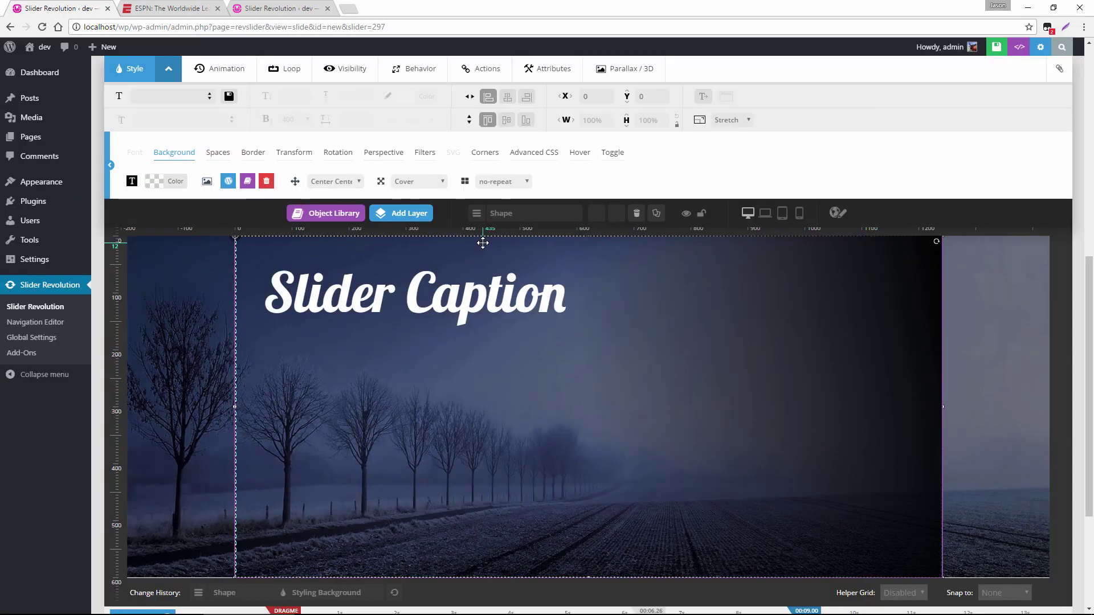
scroll(401, 391, "down", 3)
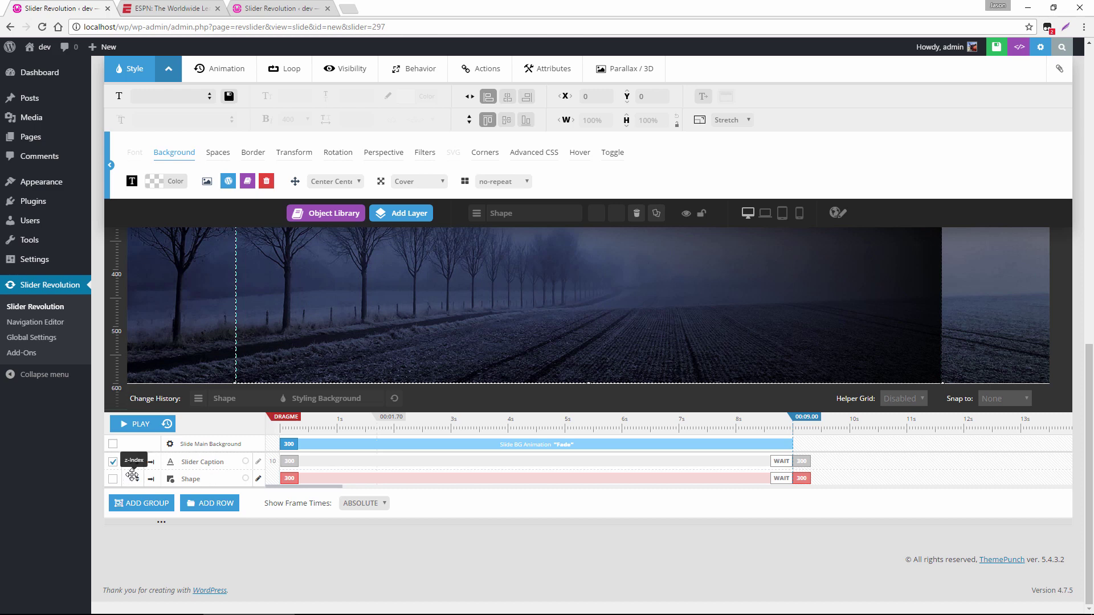
left_click_drag(131, 479, 131, 455)
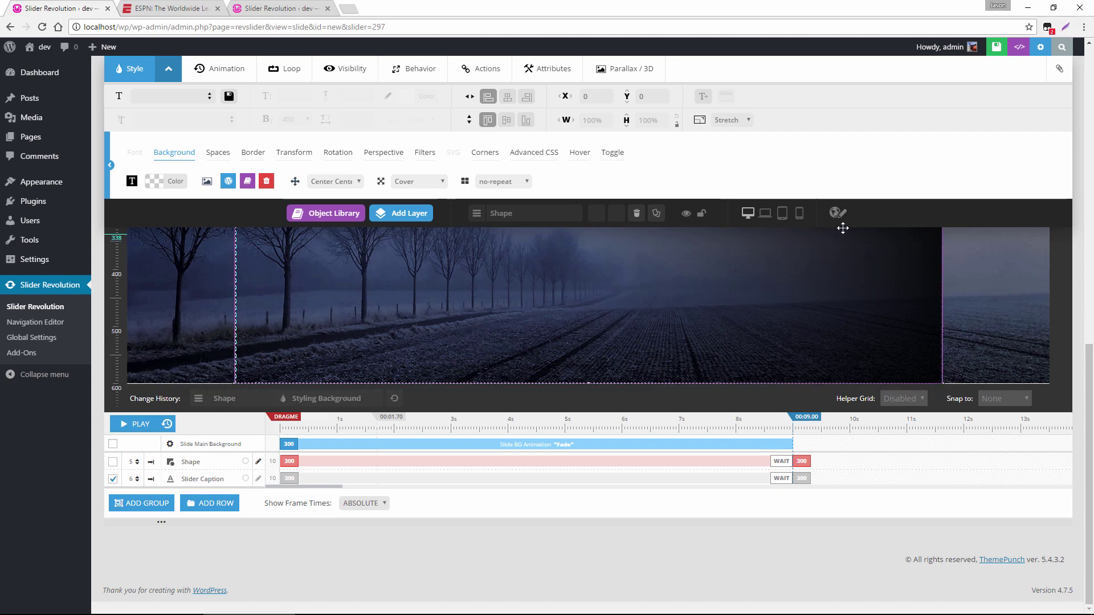
Save the reordered slide and open a fresh preview
scroll(781, 295, "up", 3)
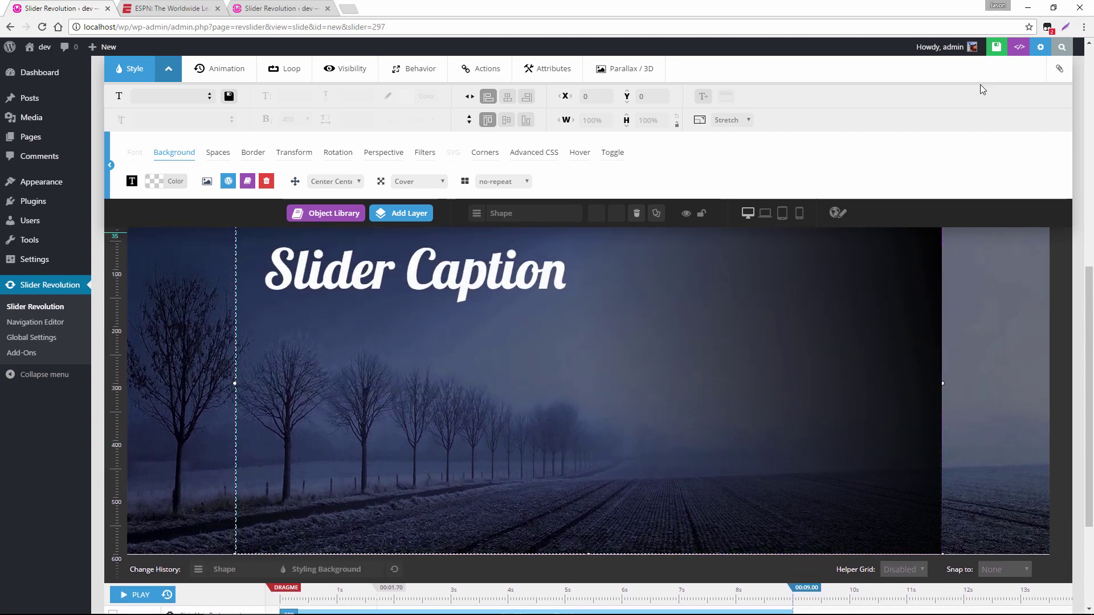
left_click(996, 48)
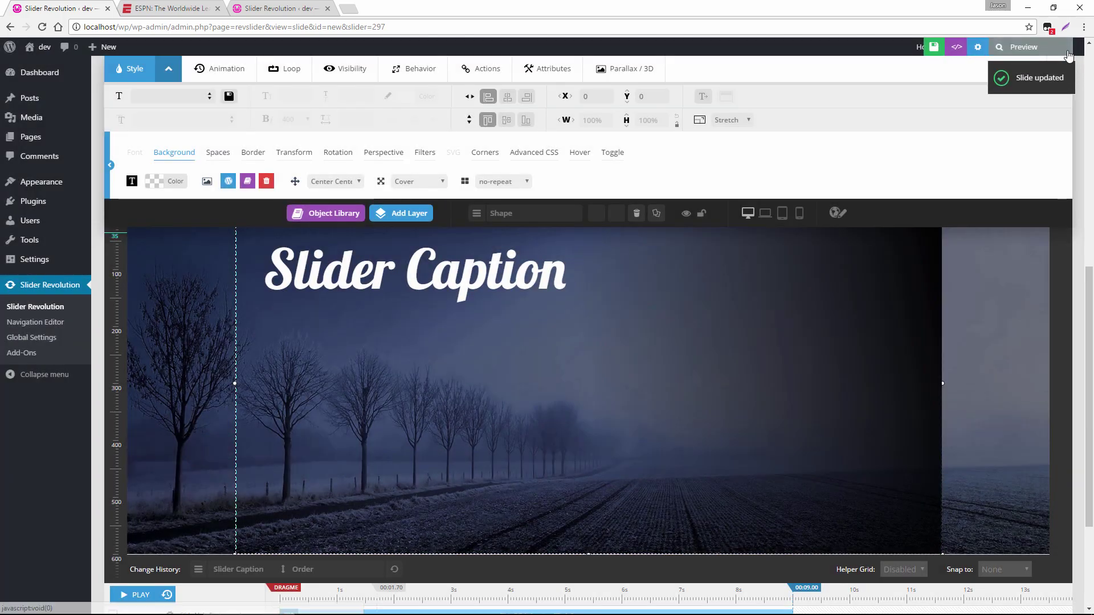
left_click(1025, 47)
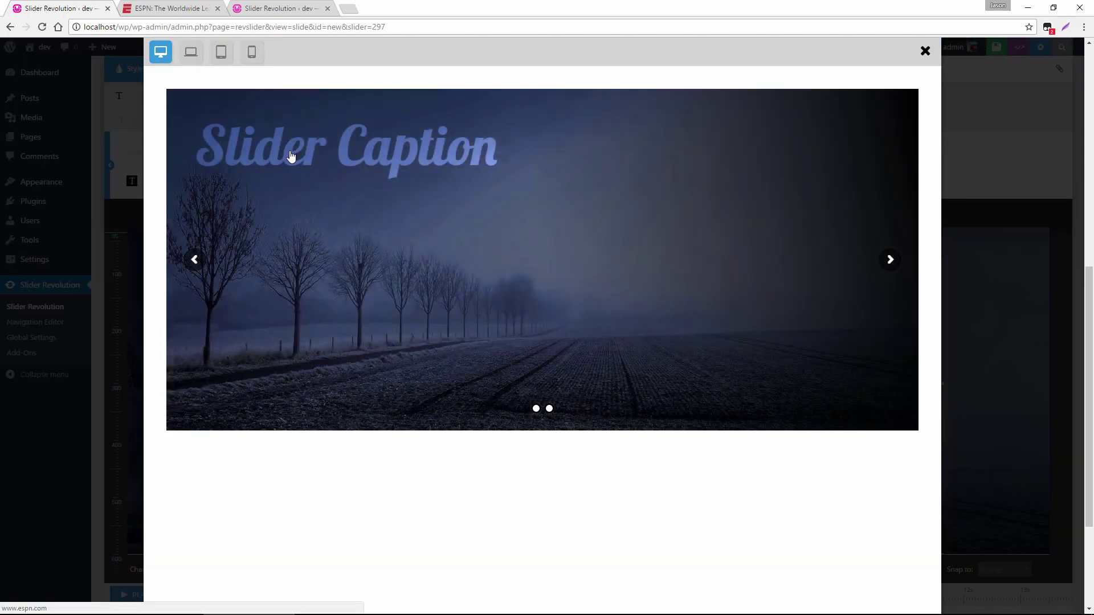
Add text-shadow: 0 0 10px rgba(0, 0, 0, 0.35) to the caption's Layer Inline CSS and save
left_click(291, 156)
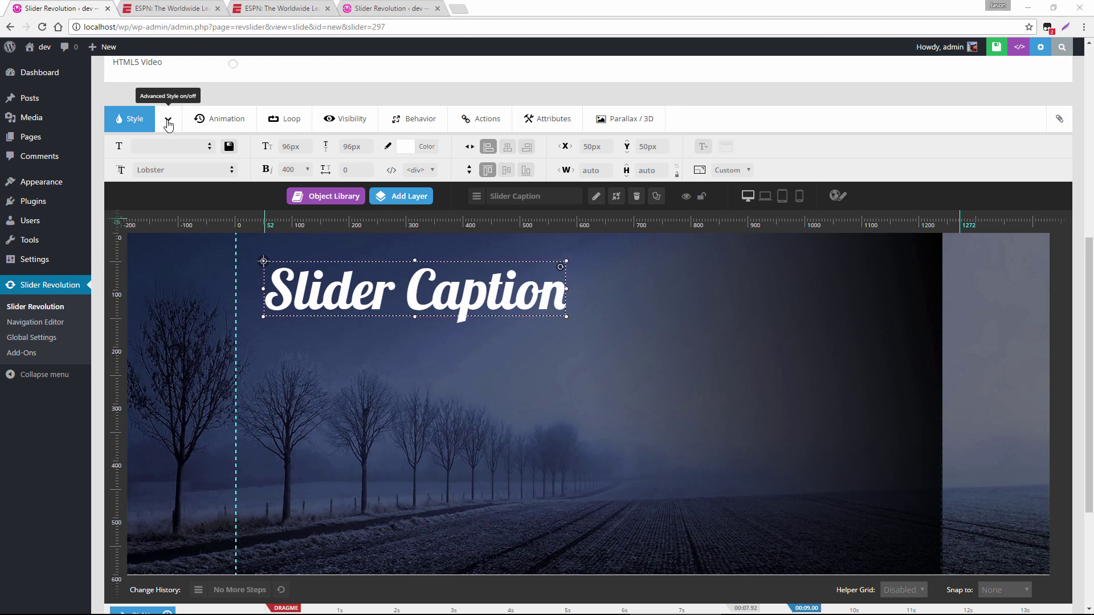
left_click(168, 121)
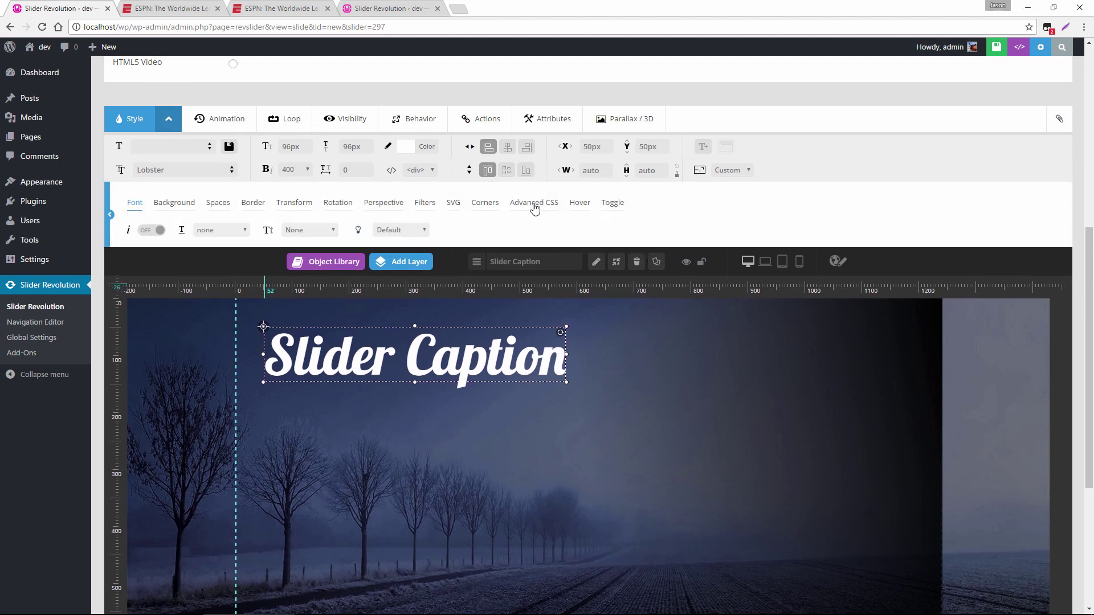
left_click(533, 207)
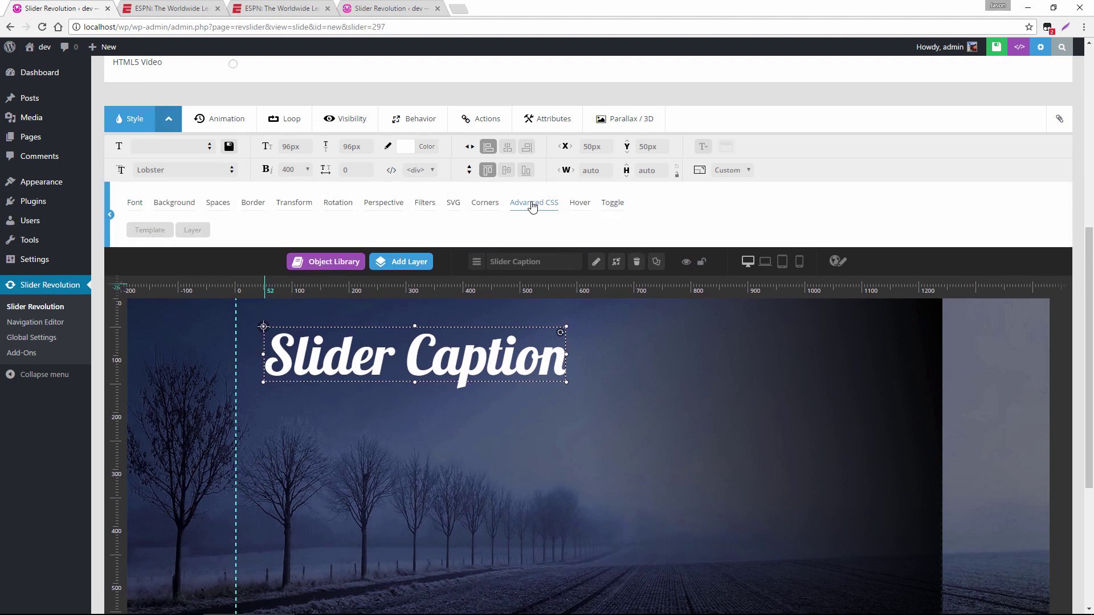
left_click(199, 231)
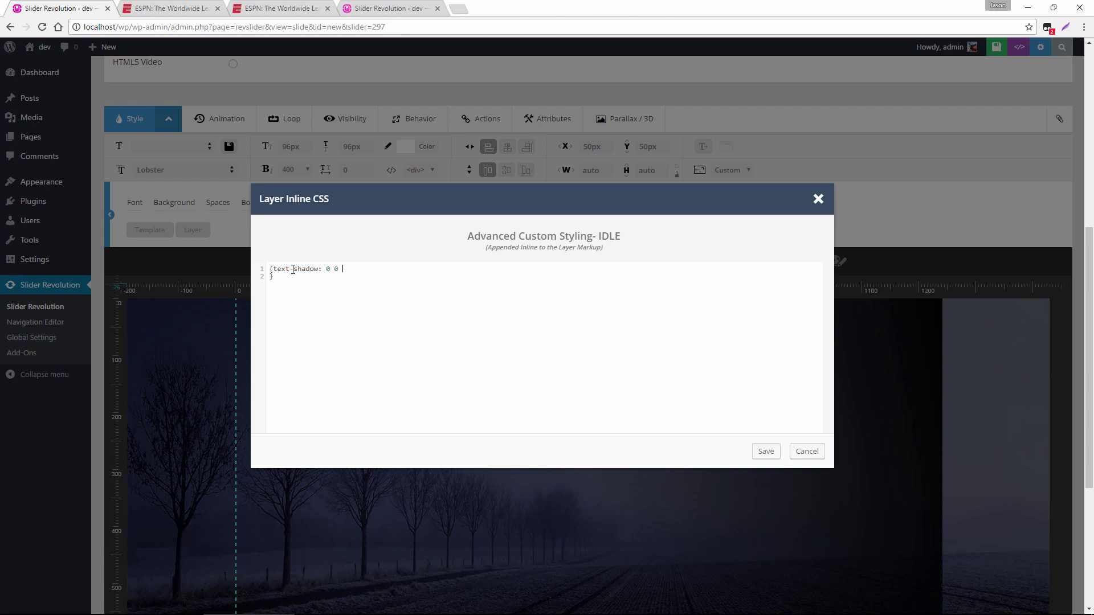
type("10px rgba(0, 0, 0, 0.35")
left_click(766, 451)
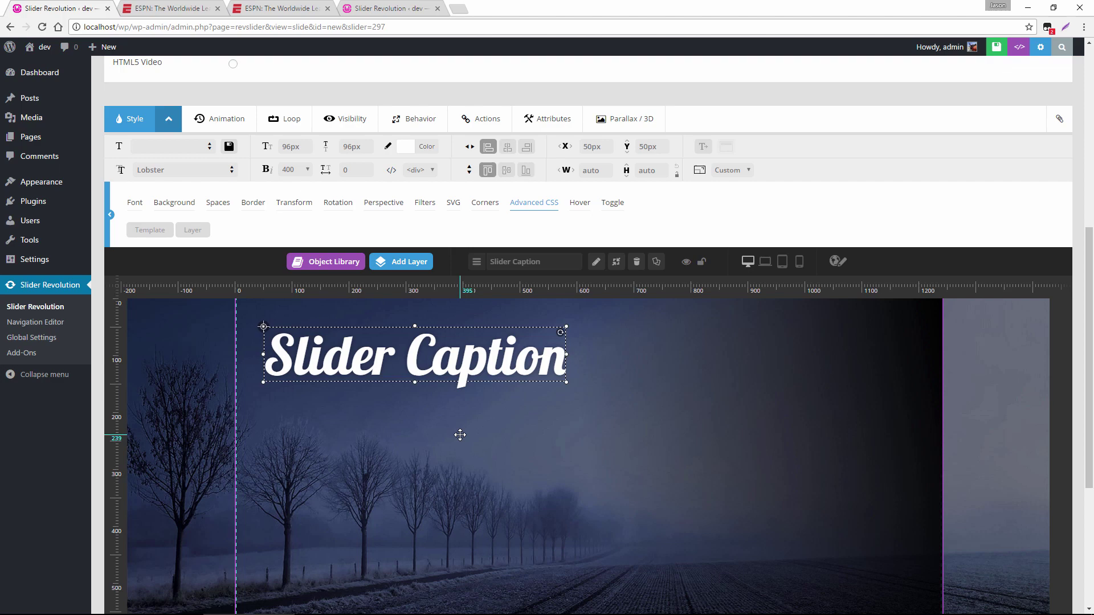
Cut the text-shadow declaration out of the caption's Layer Inline CSS and save it
left_click(192, 230)
left_click_drag(284, 276, 447, 275)
key("ctrl+c")
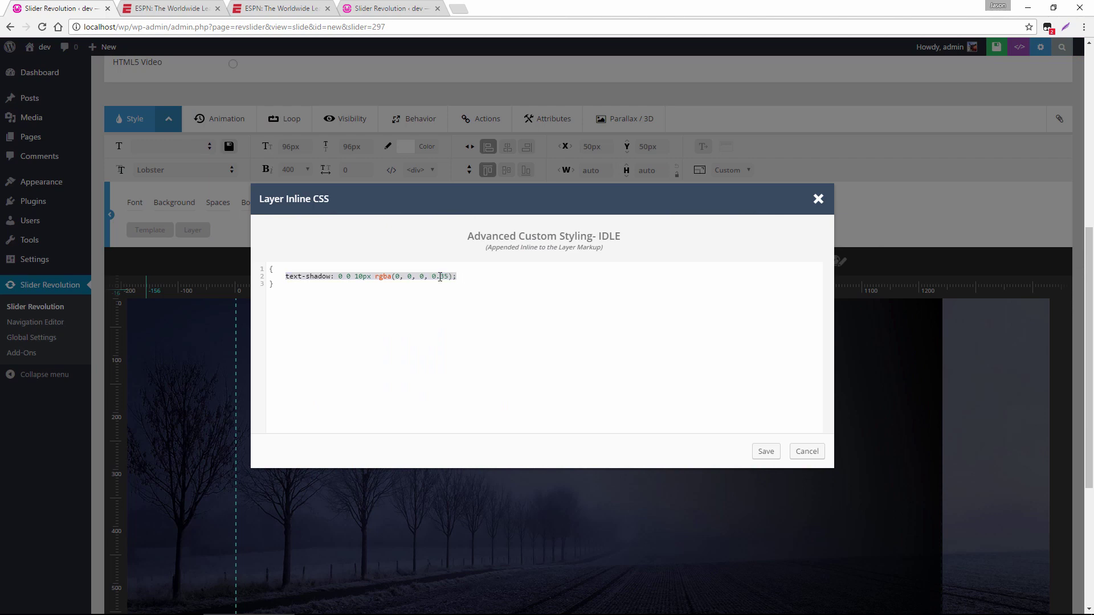
right_click(442, 278)
left_click(464, 313)
left_click(766, 451)
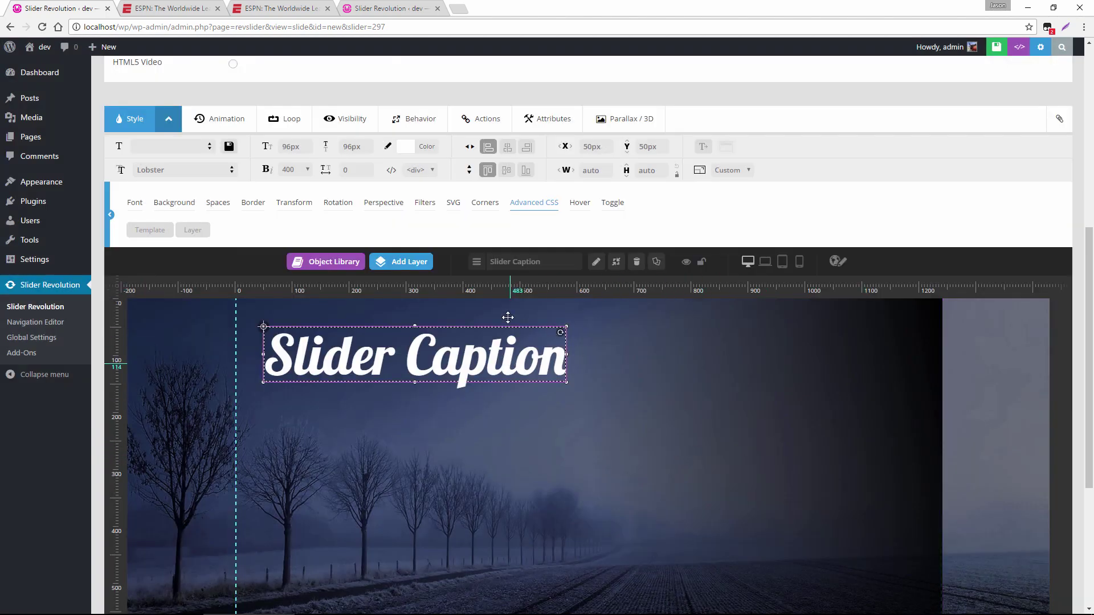
Give the caption the class my-text-layer in Attributes and save the slide
left_click(538, 125)
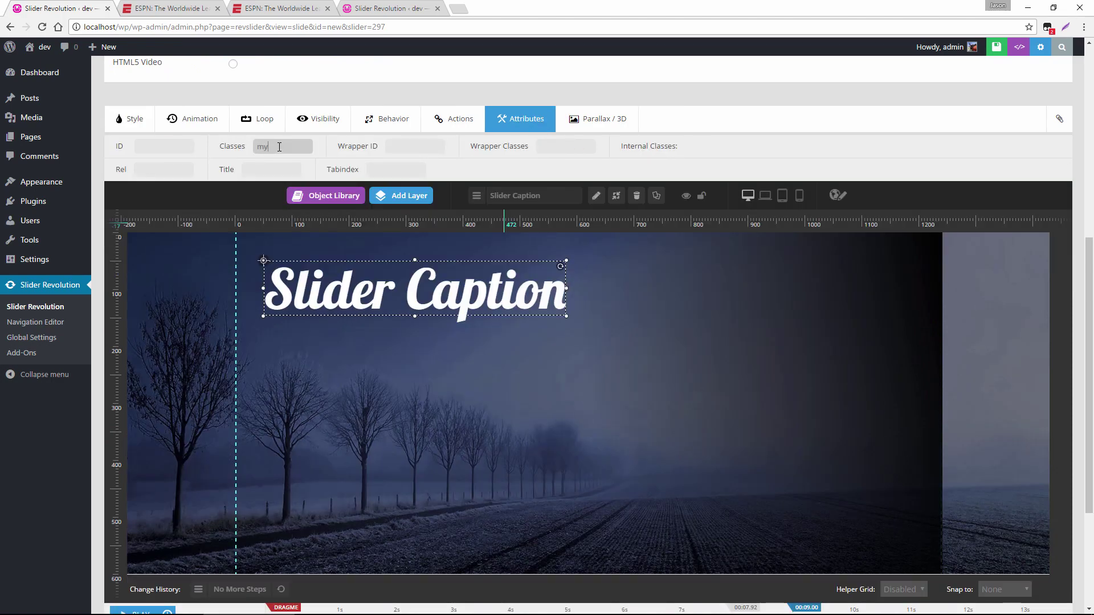
left_click(279, 146)
type("my-text-layer")
left_click(976, 52)
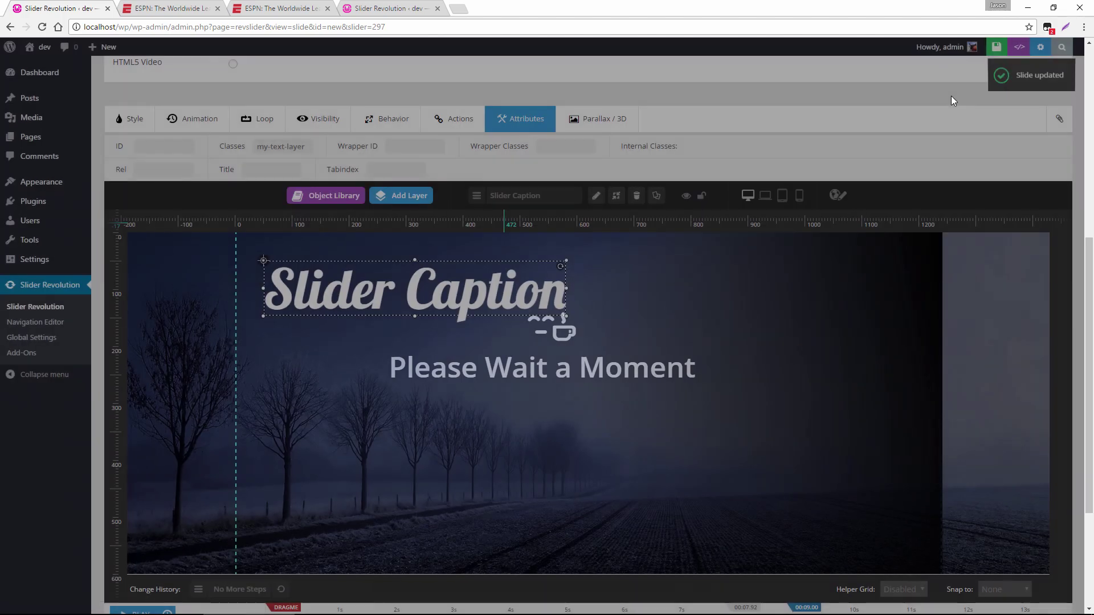
Write a .my-text-layer { } rule with the pasted text-shadow in Slider CSS, save, and preview
scroll(863, 135, "up", 7)
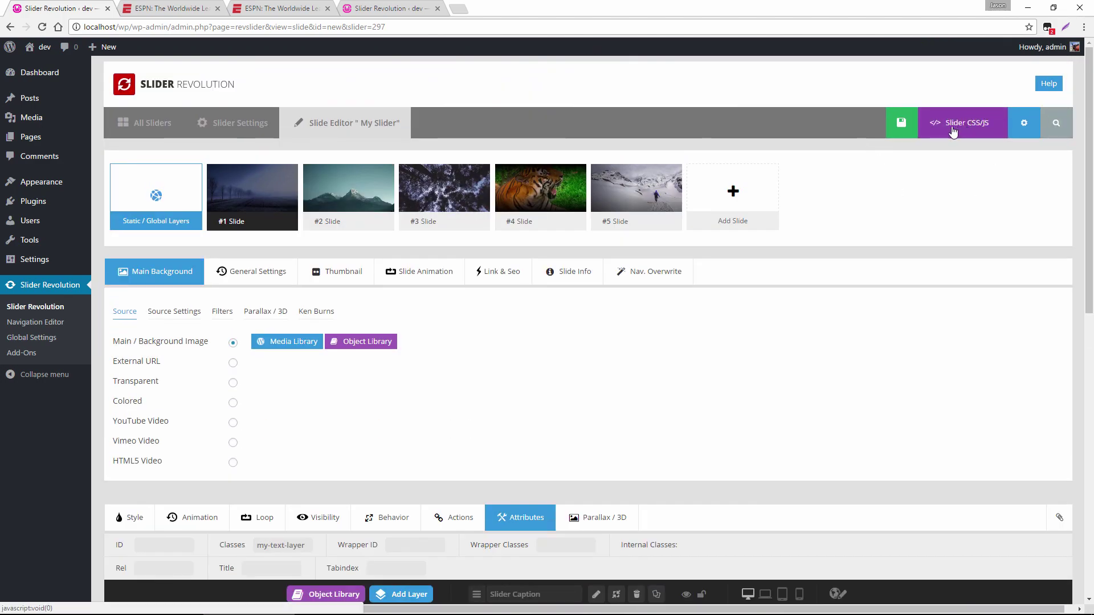
left_click(952, 133)
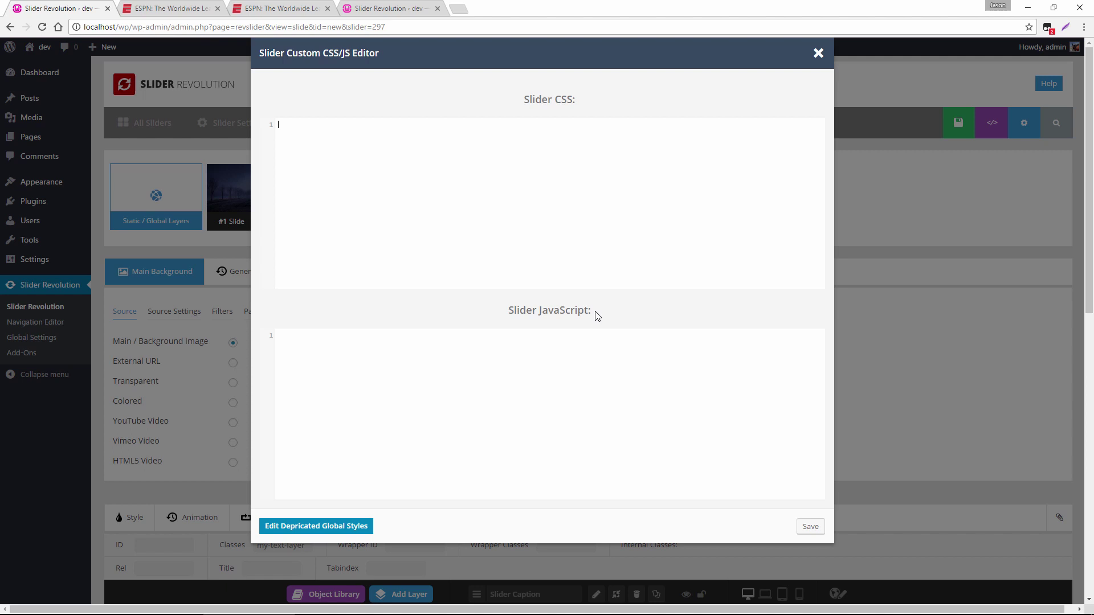
left_click(349, 126)
type(".my-text-layer {")
key("ctrl+v")
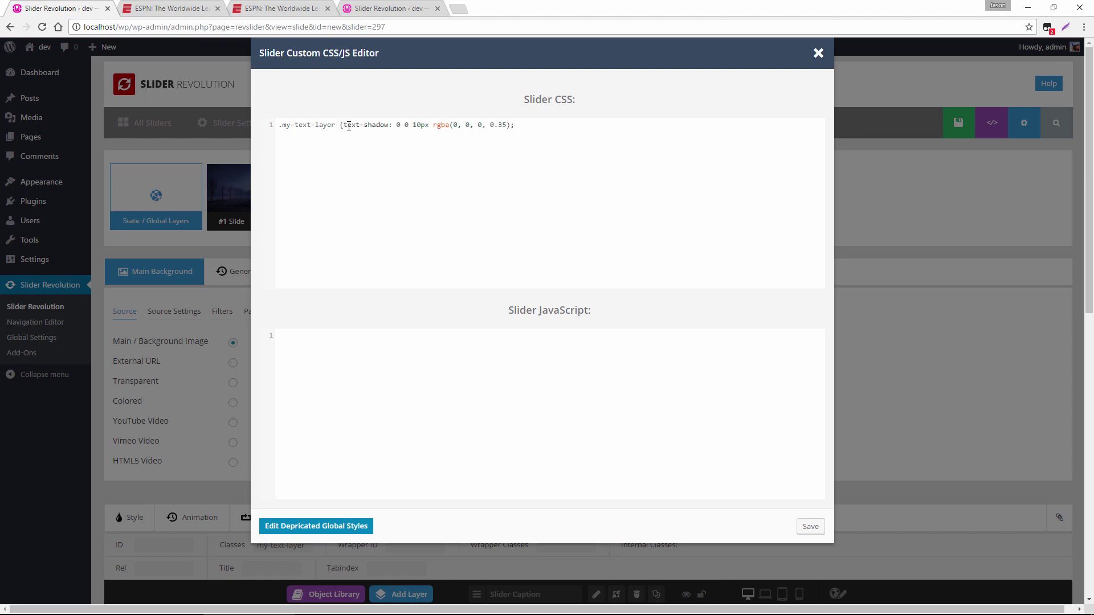
type("}")
left_click(813, 528)
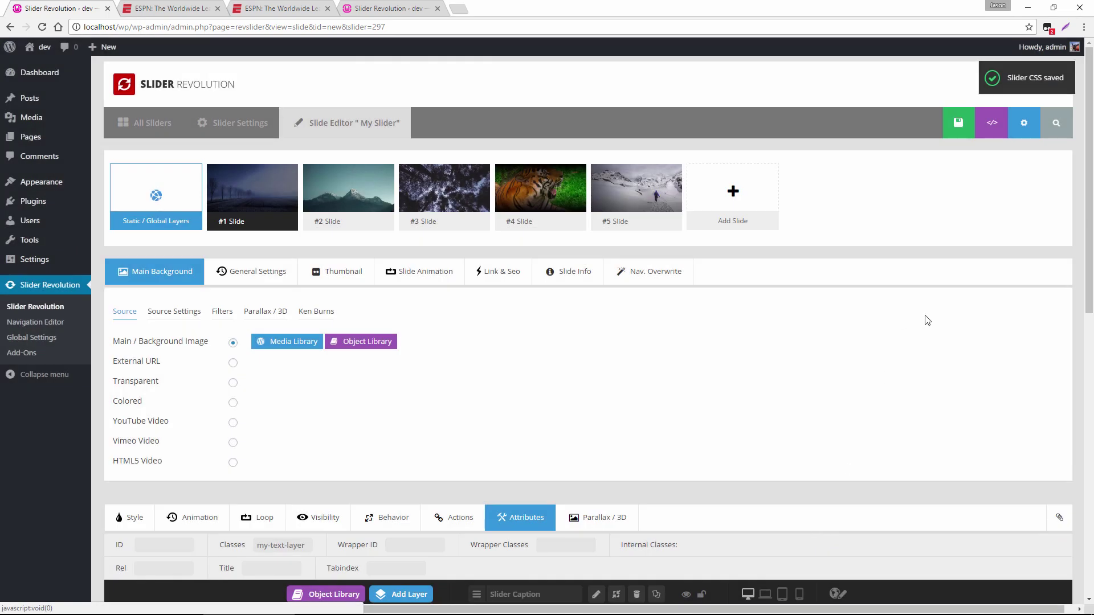
left_click(1043, 125)
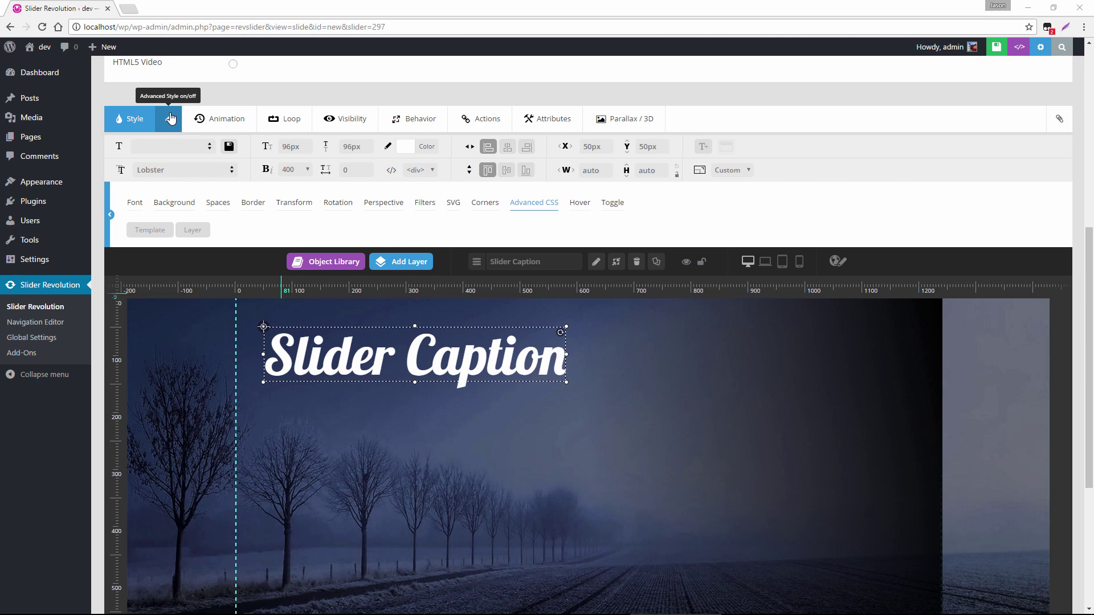
Switch Layer Hover on for the caption with a 300 ms hover animation speed
left_click(578, 206)
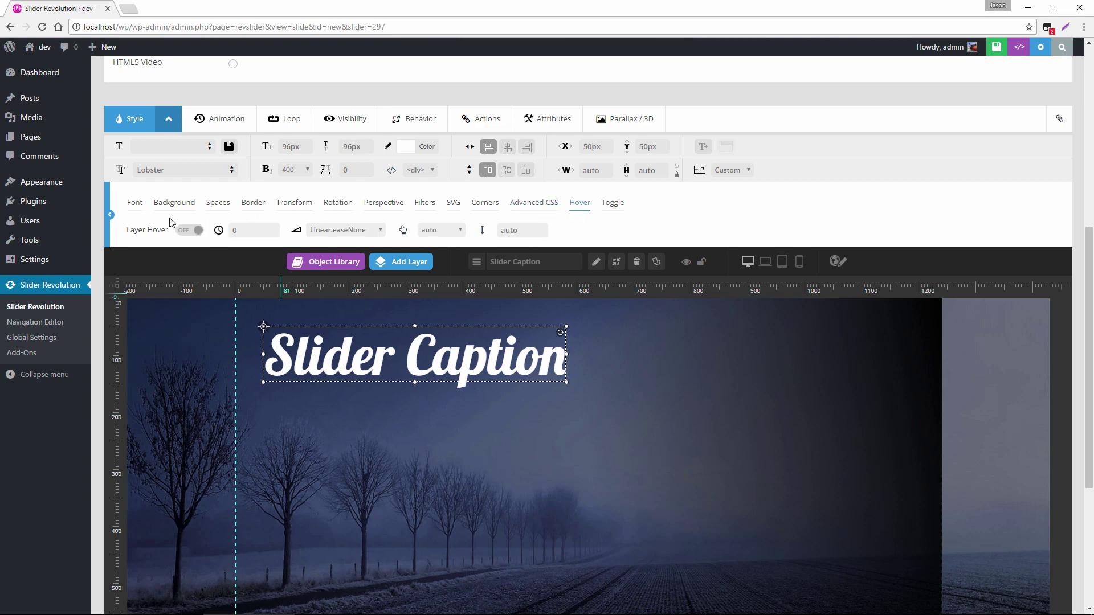
left_click(189, 232)
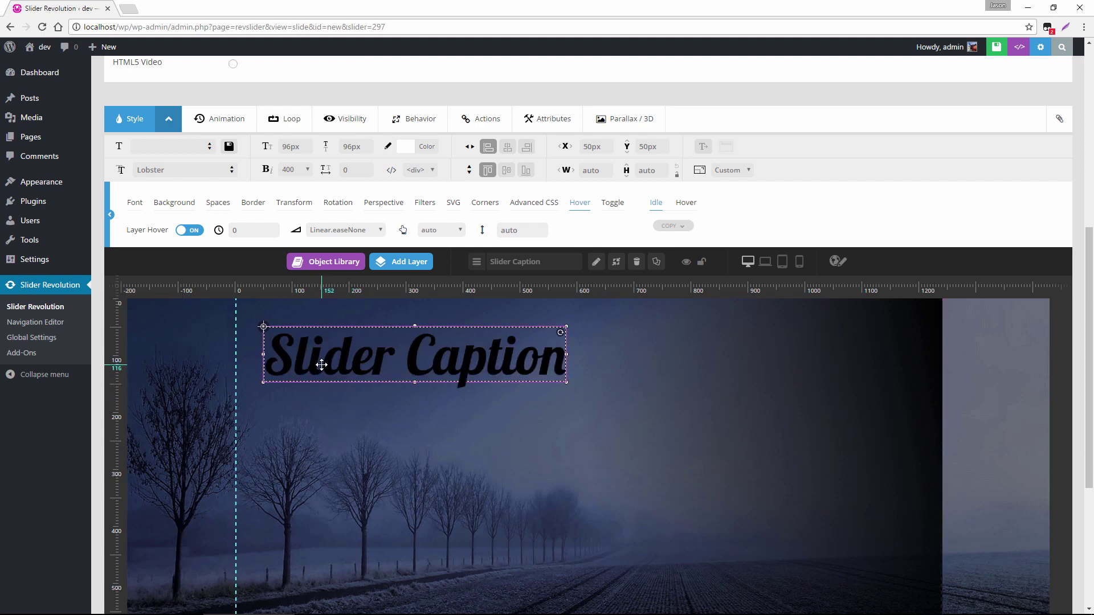
left_click(242, 234)
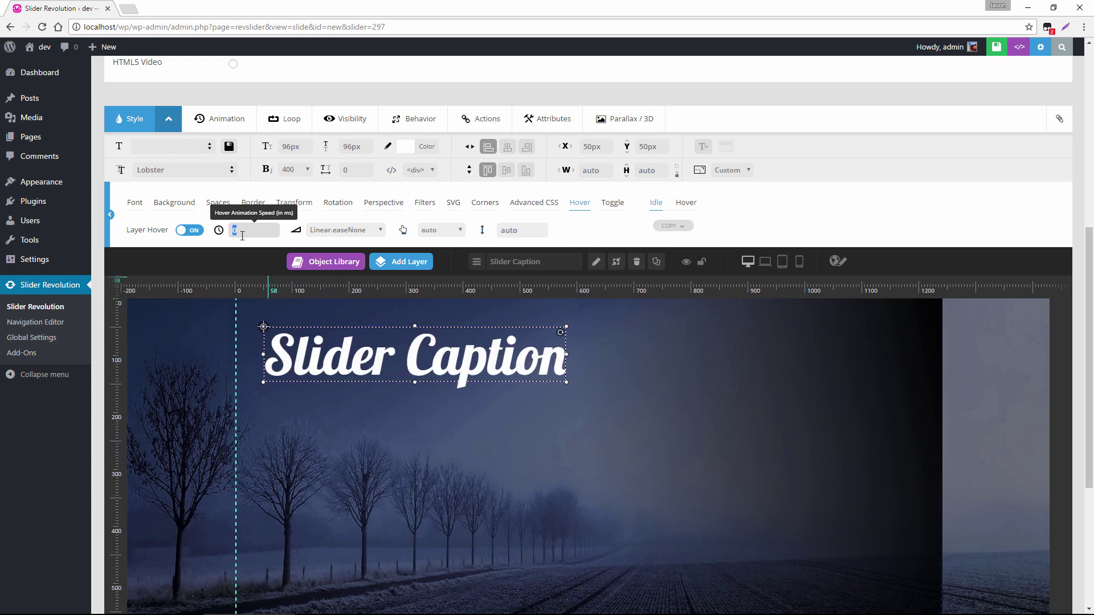
type("300")
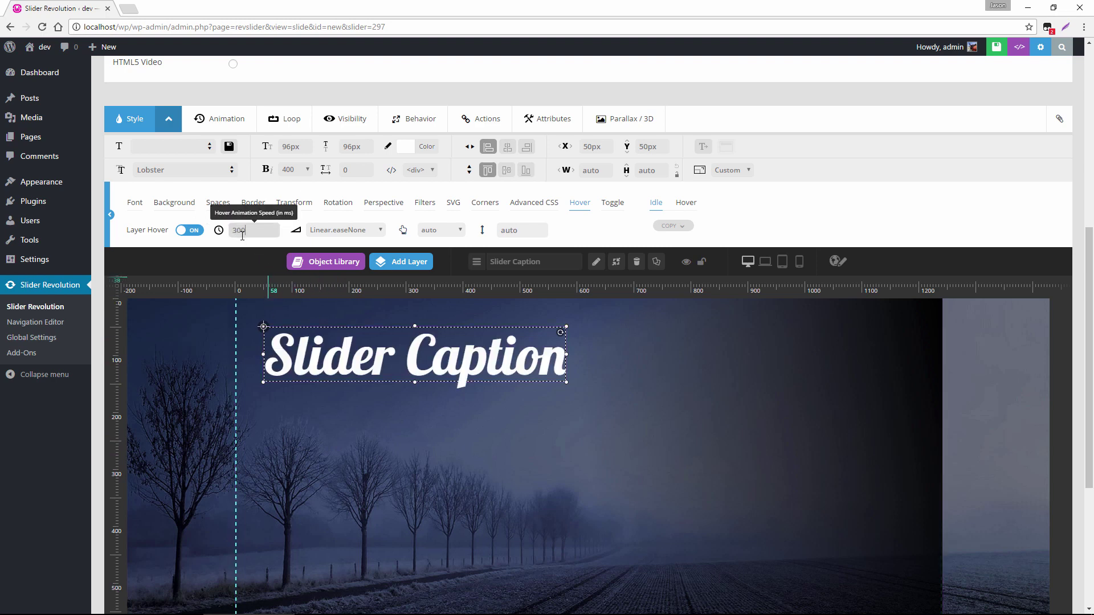
left_click(687, 205)
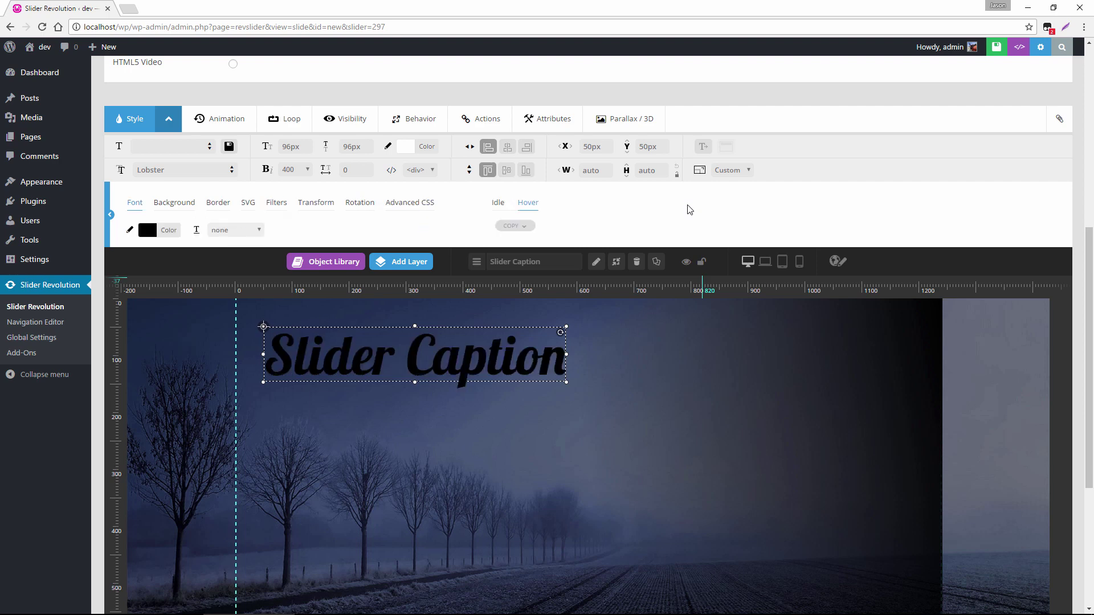
Use COPY > Copy From Idle and confirm, so the caption's hover text stays white
left_click(516, 227)
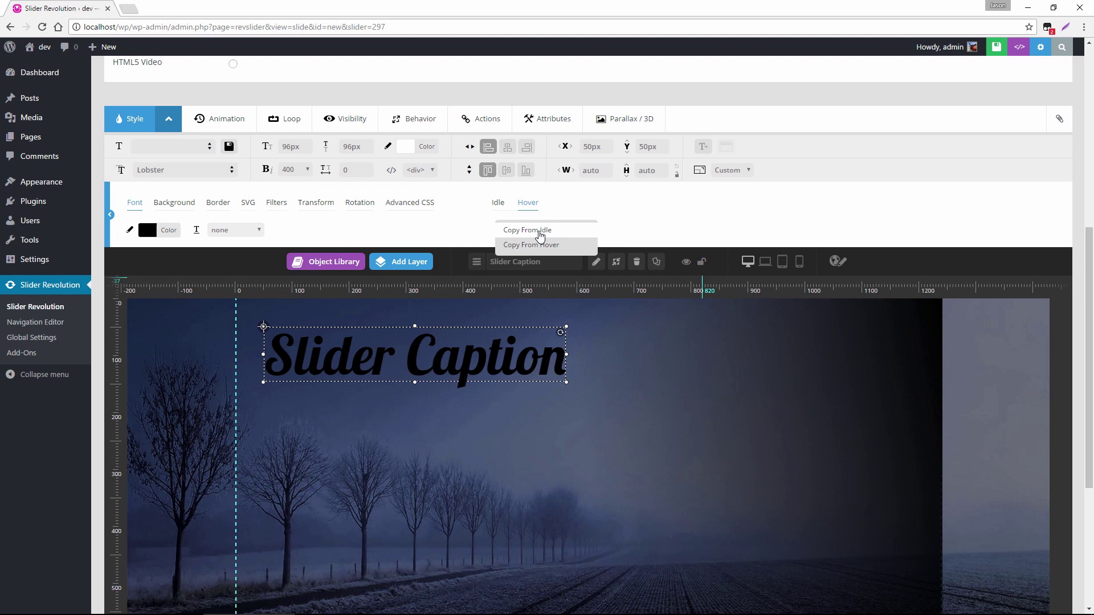
left_click(540, 230)
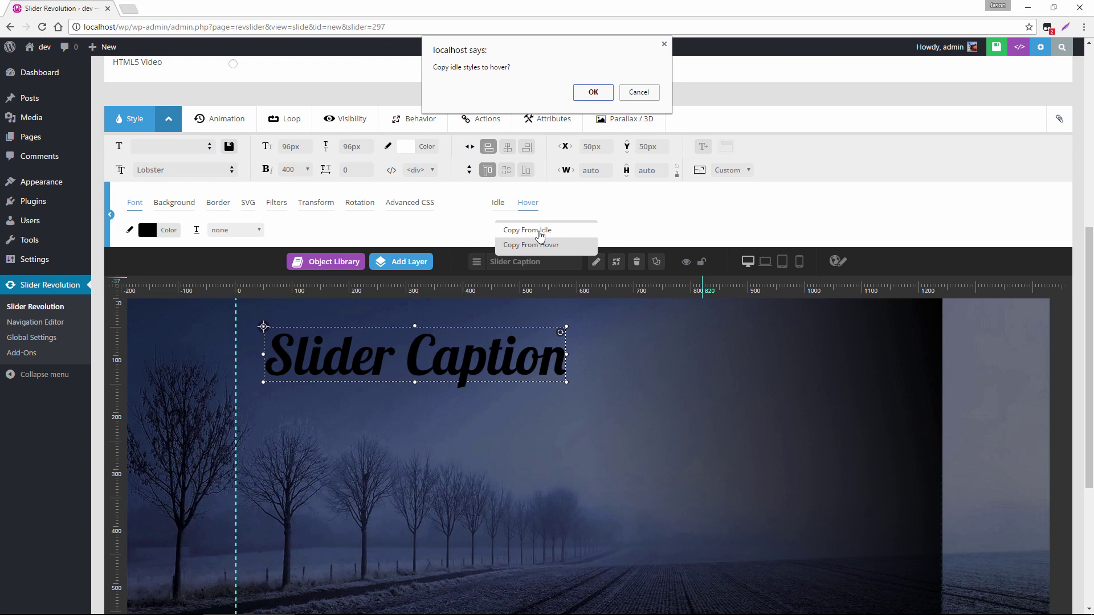
left_click(593, 92)
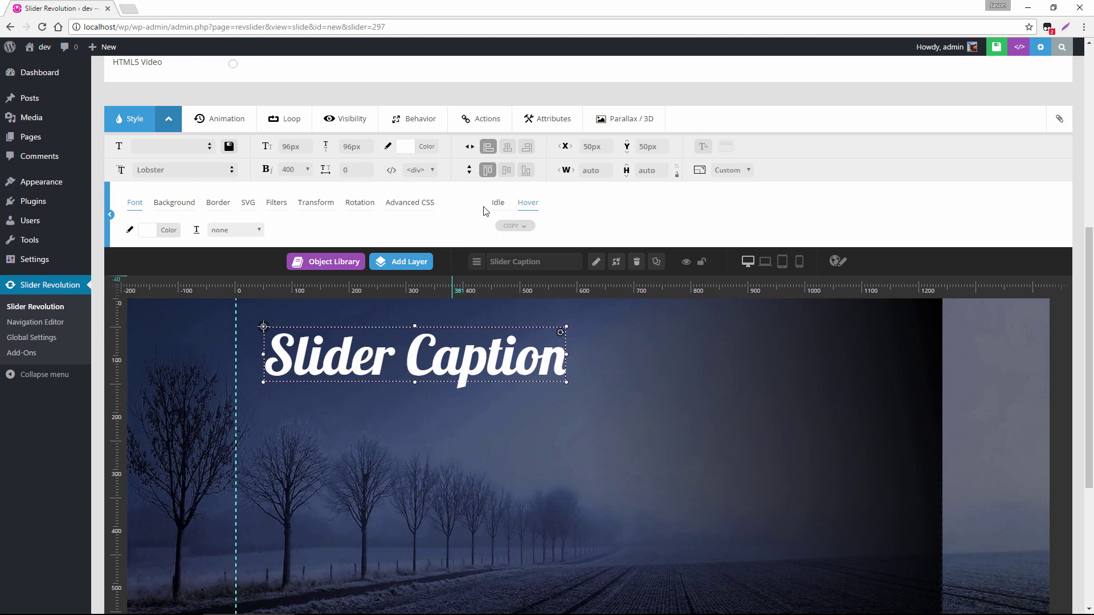
Choose the black #000000 preset at 0% opacity for the caption's idle background
left_click(498, 205)
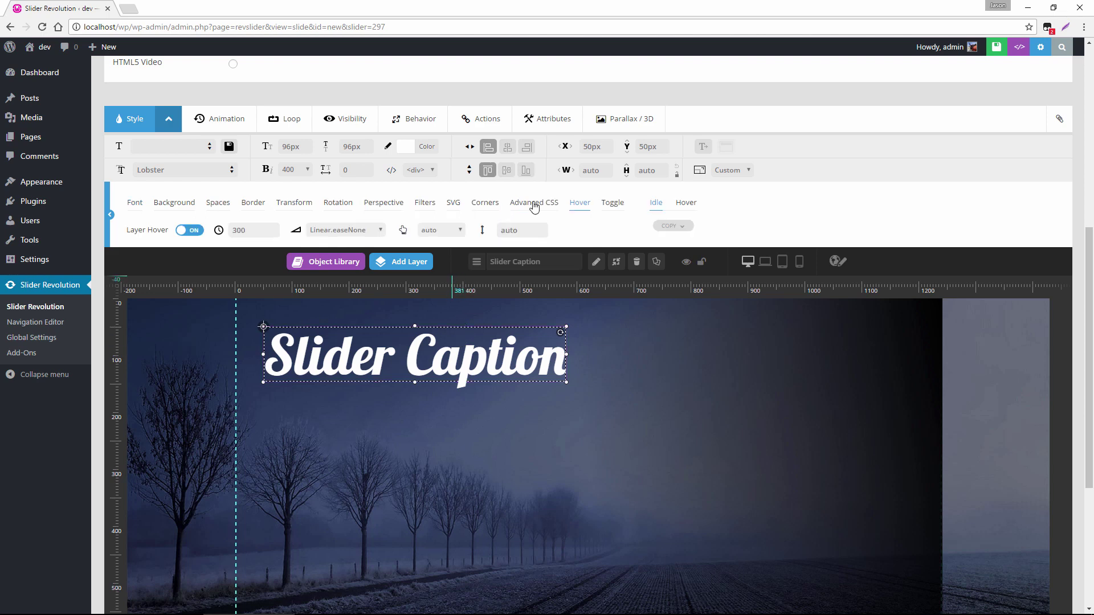
left_click(176, 208)
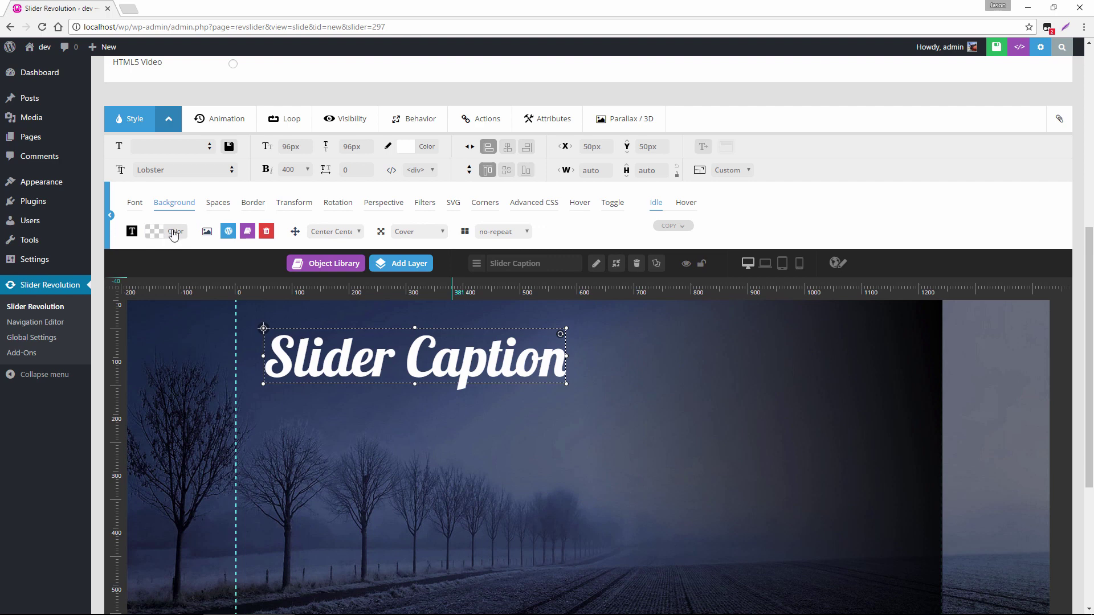
left_click(173, 229)
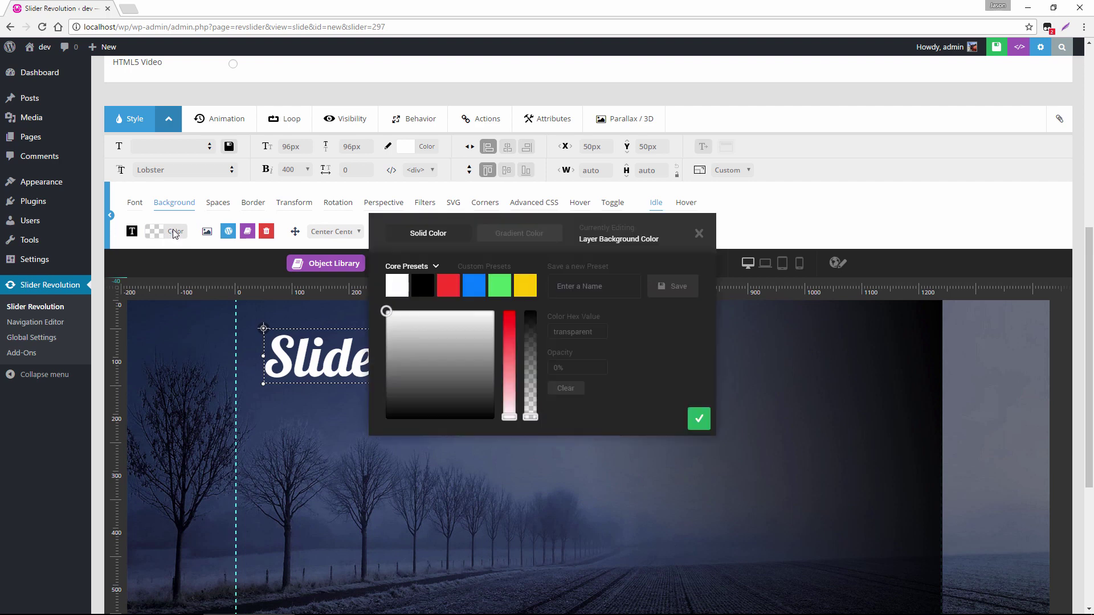
left_click(422, 286)
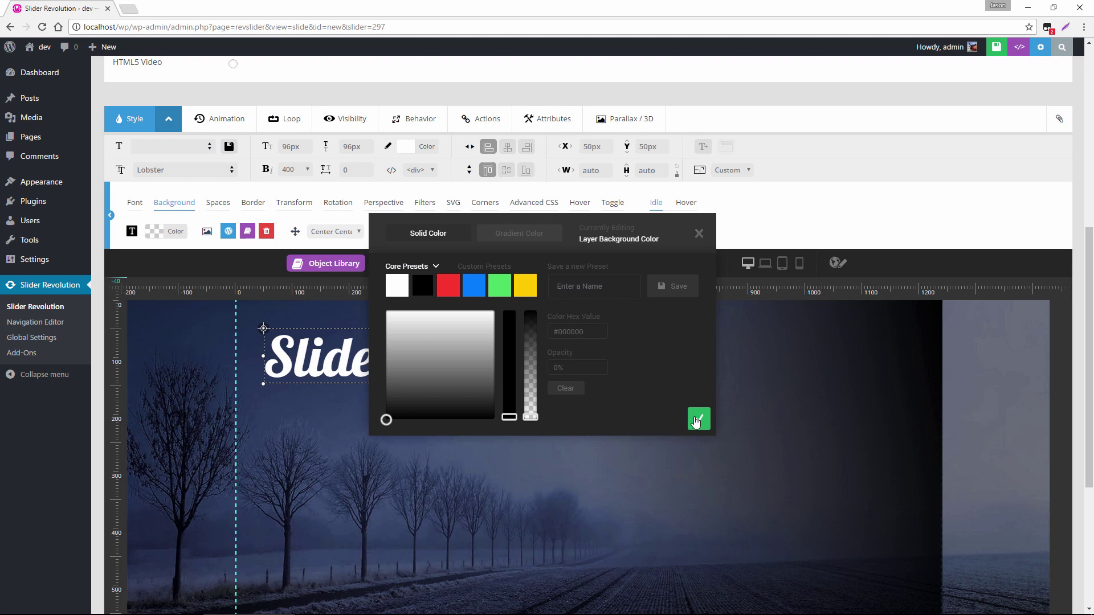
Confirm the background colour, then set the caption padding to 20px, 30px, 20px, 30px
left_click(696, 422)
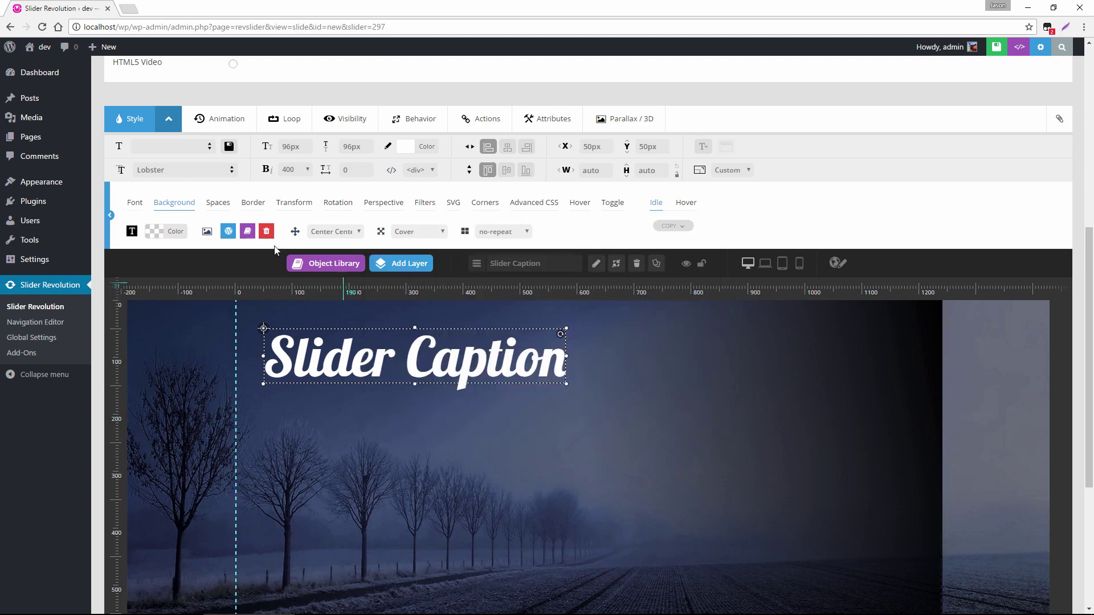
left_click(217, 206)
left_click(163, 231)
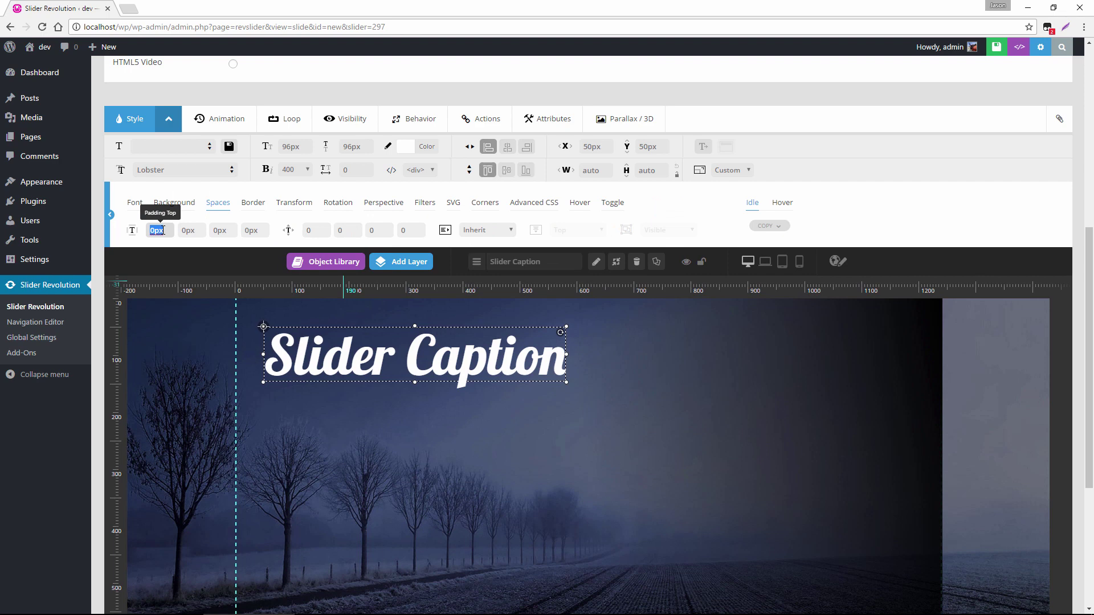
type("20")
key("Tab")
type("30")
key("Tab")
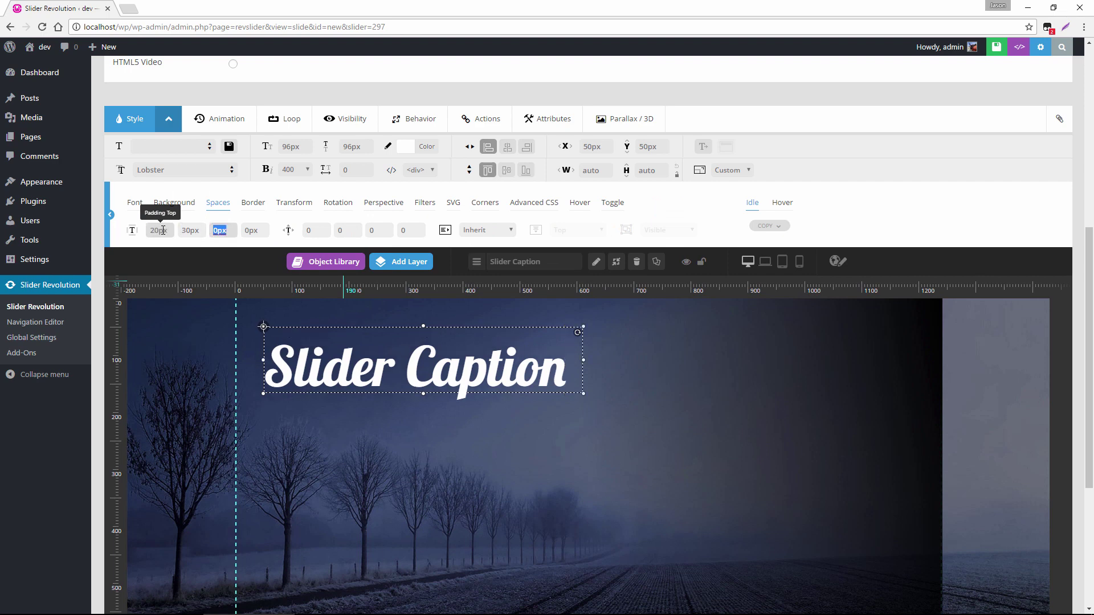
type("20")
key("Tab")
type("30")
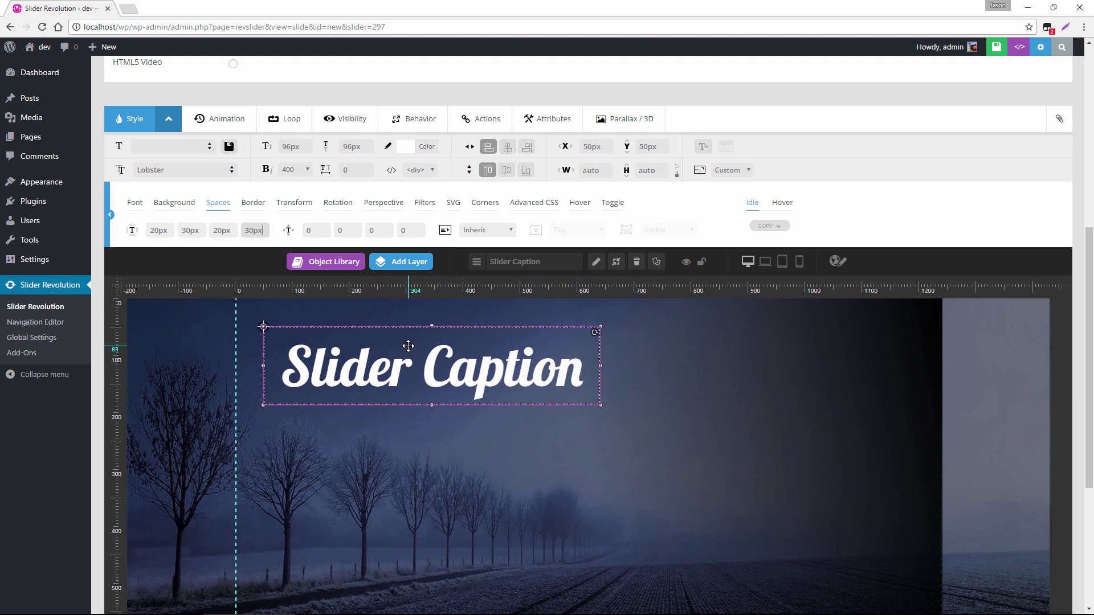
Make the caption's hover background black #000000 at 50% opacity and save the slide
left_click(785, 206)
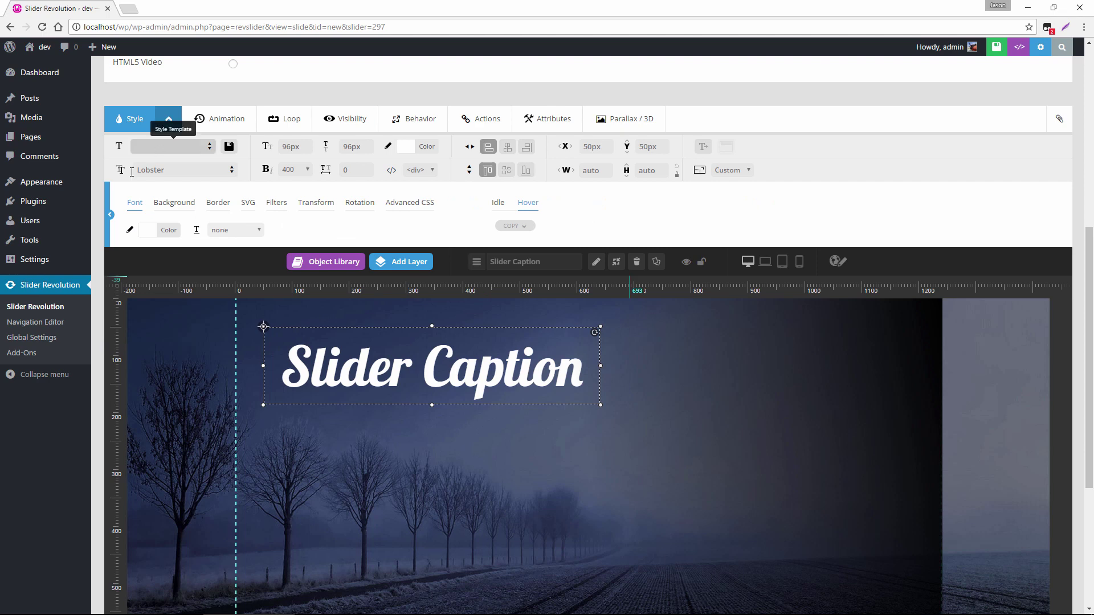
left_click(169, 206)
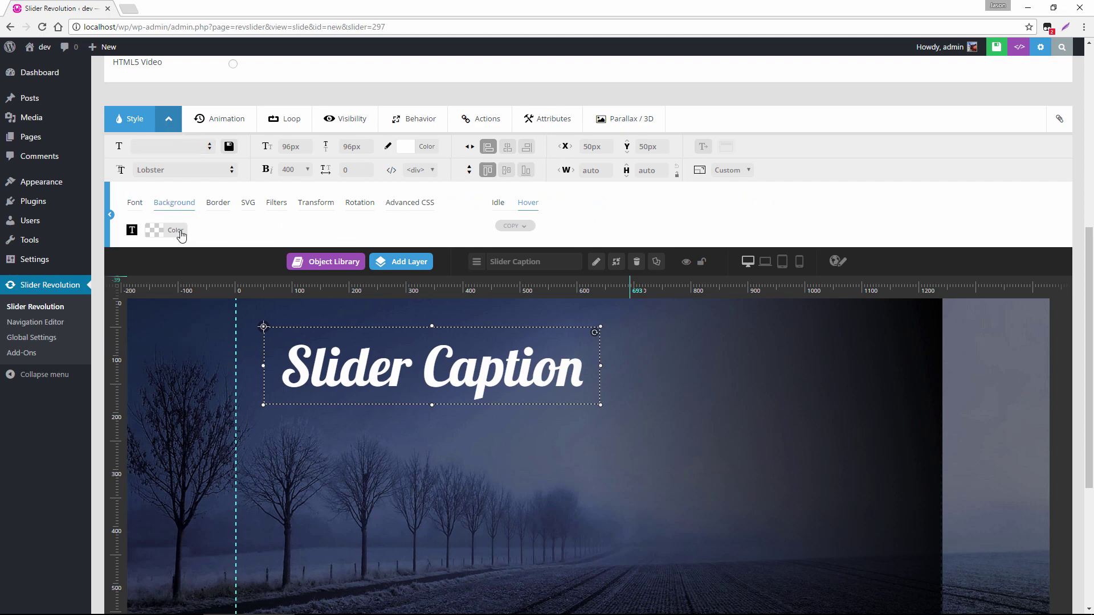
left_click(177, 234)
left_click(427, 289)
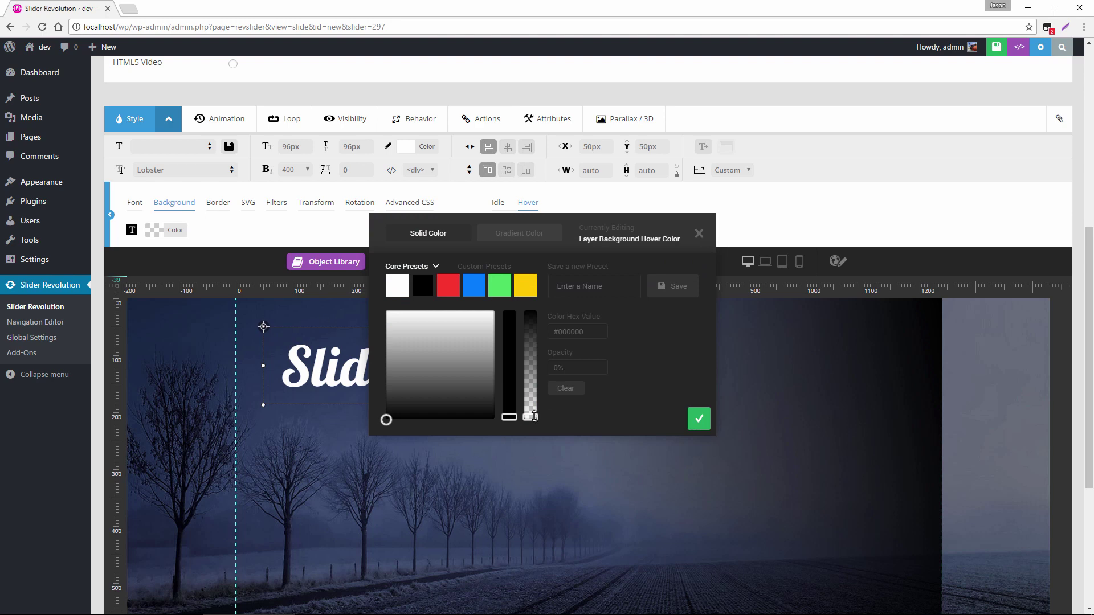
left_click_drag(530, 417, 529, 365)
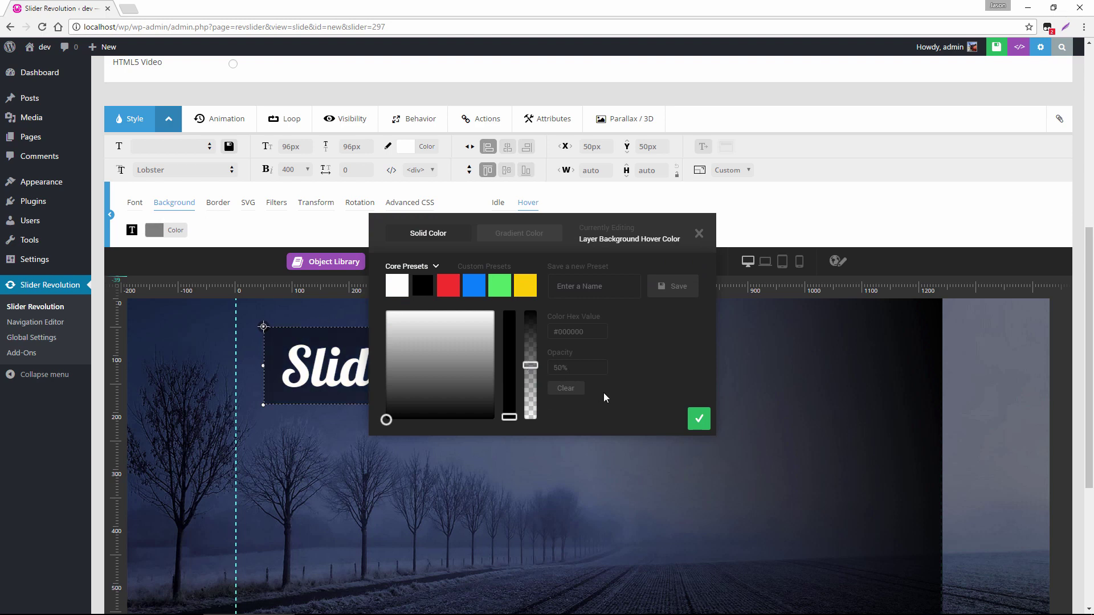
left_click(699, 420)
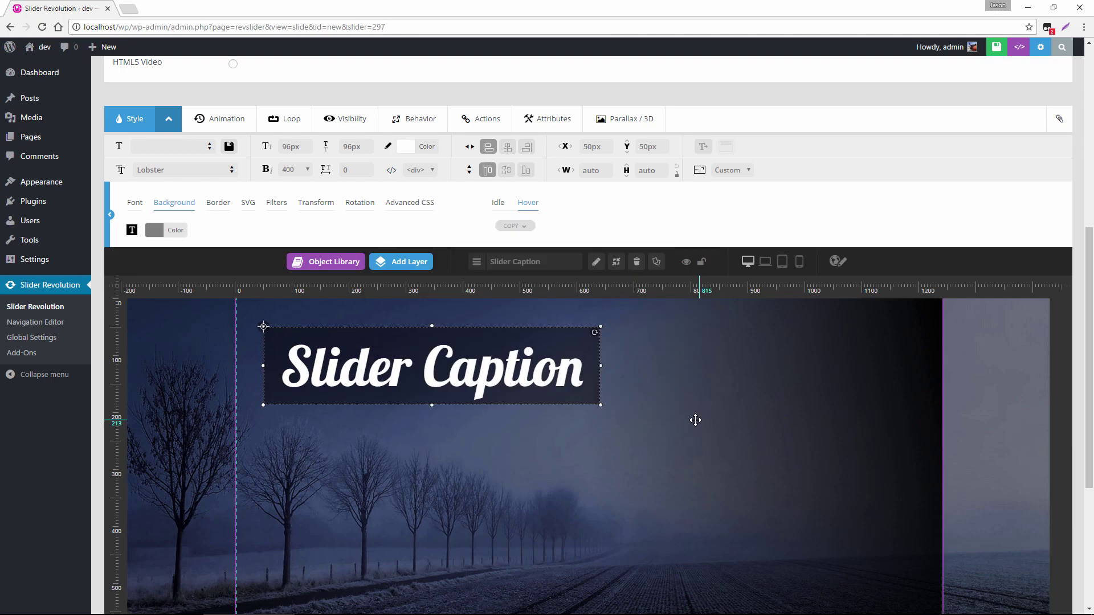
left_click(995, 47)
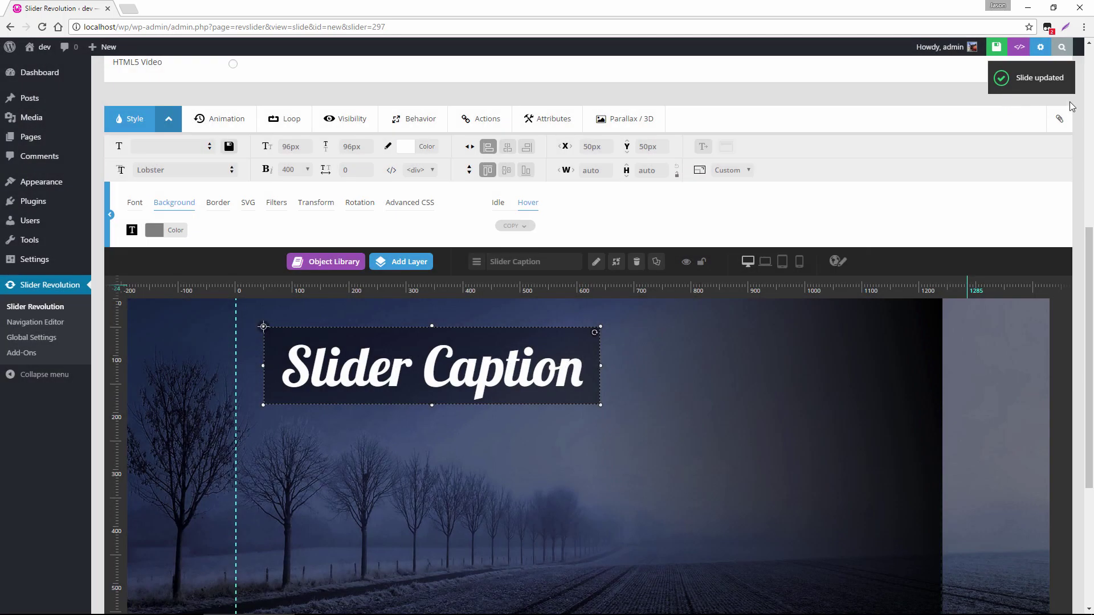
left_click(1019, 46)
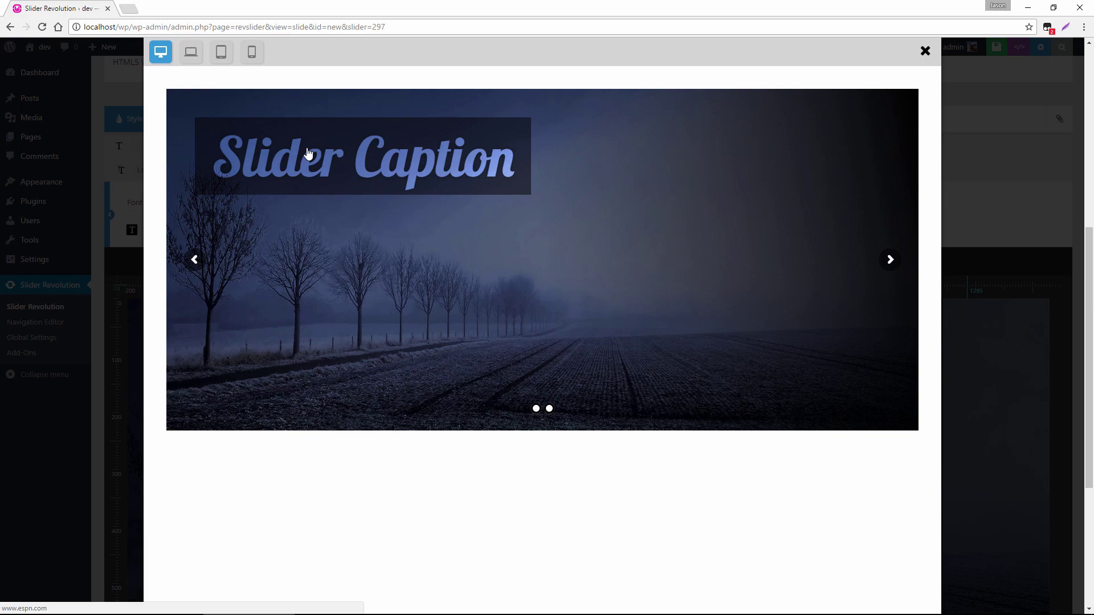
key("Escape")
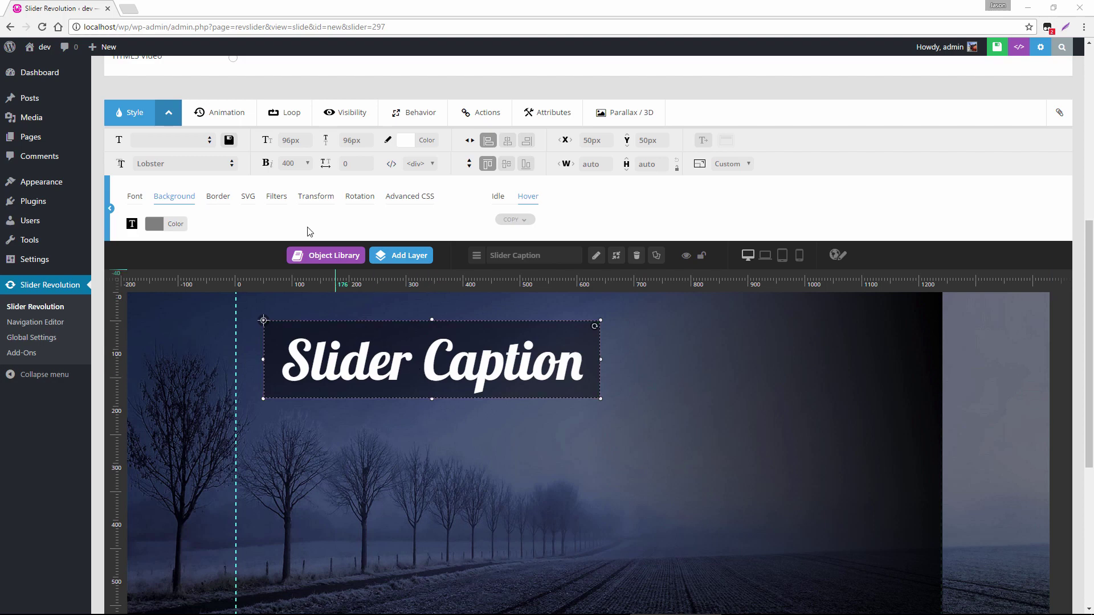
Save the caption's current styling as a new layer style called 'My-Layer-Style'
left_click(229, 141)
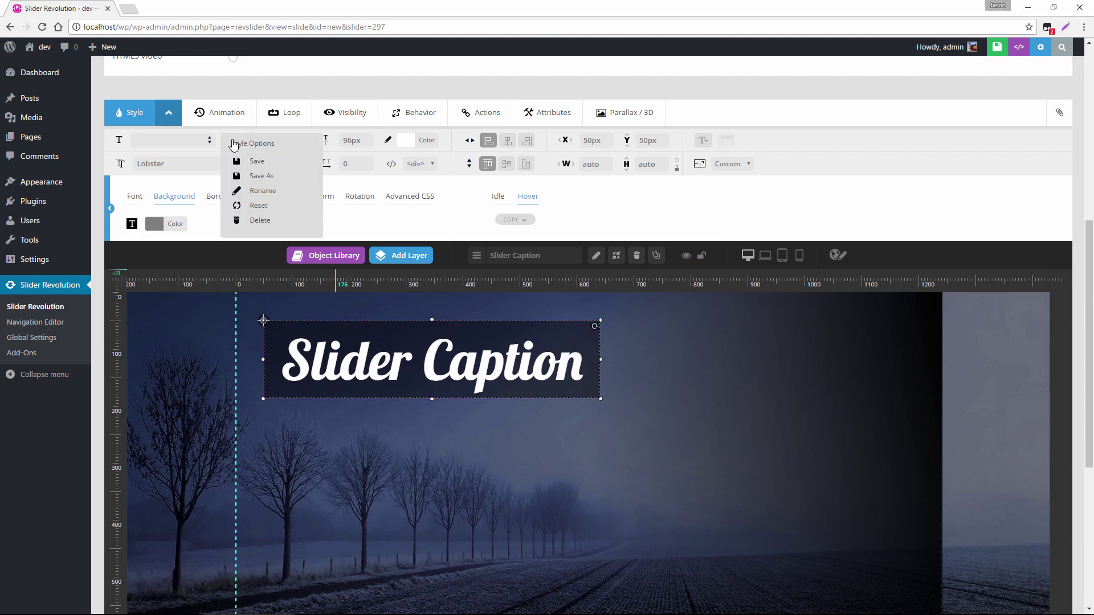
left_click(268, 176)
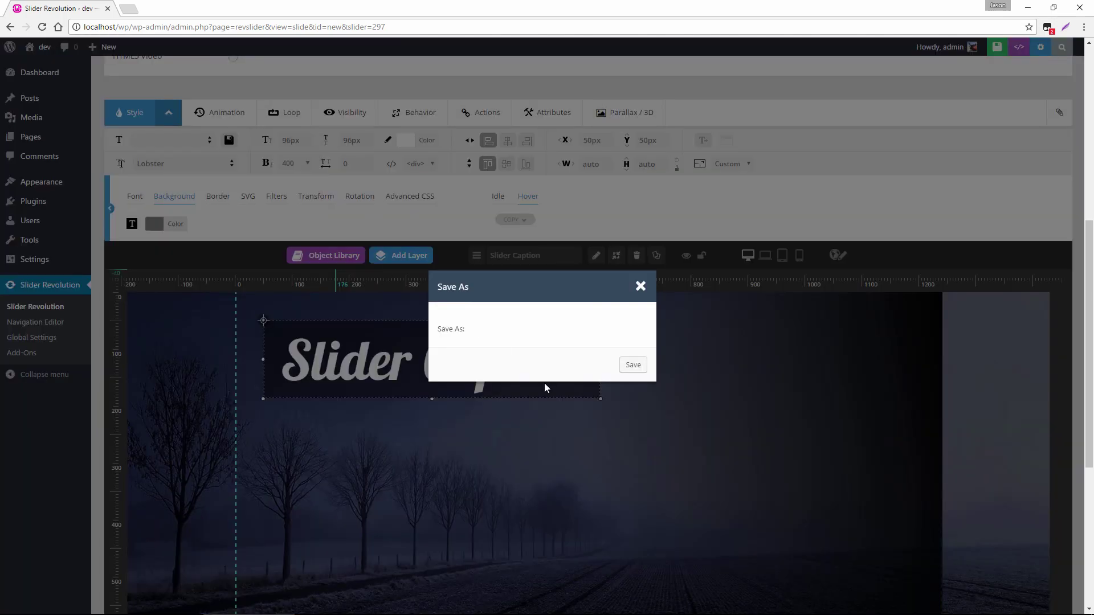
type("My-Layer-Style")
left_click(632, 366)
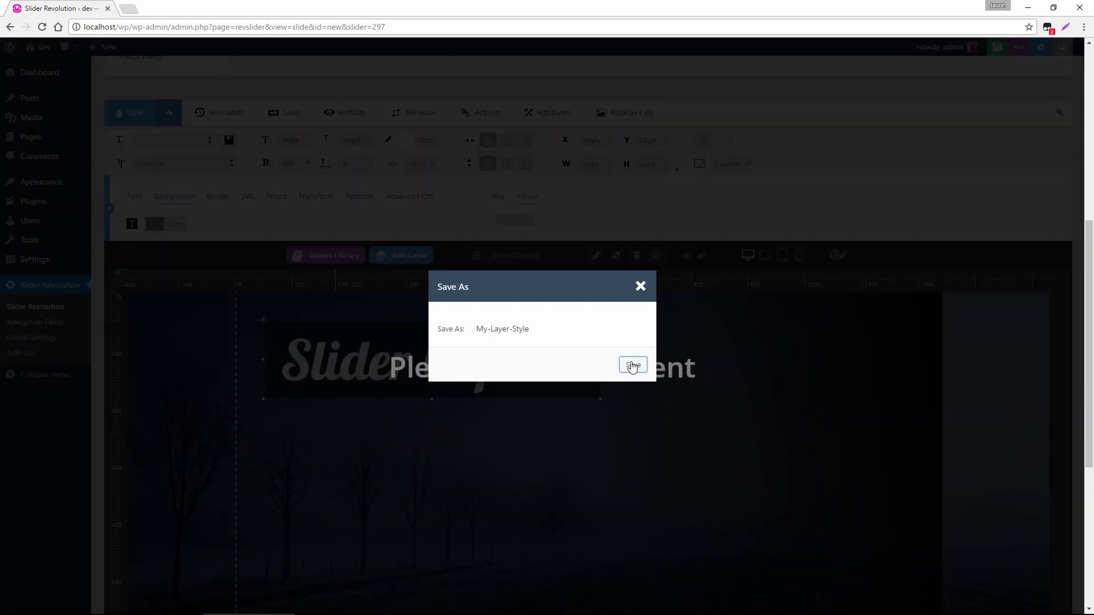
Add a Text/Html layer, centre it horizontally and vertically, and apply My-Layer-Style to it
mouse_move(410, 259)
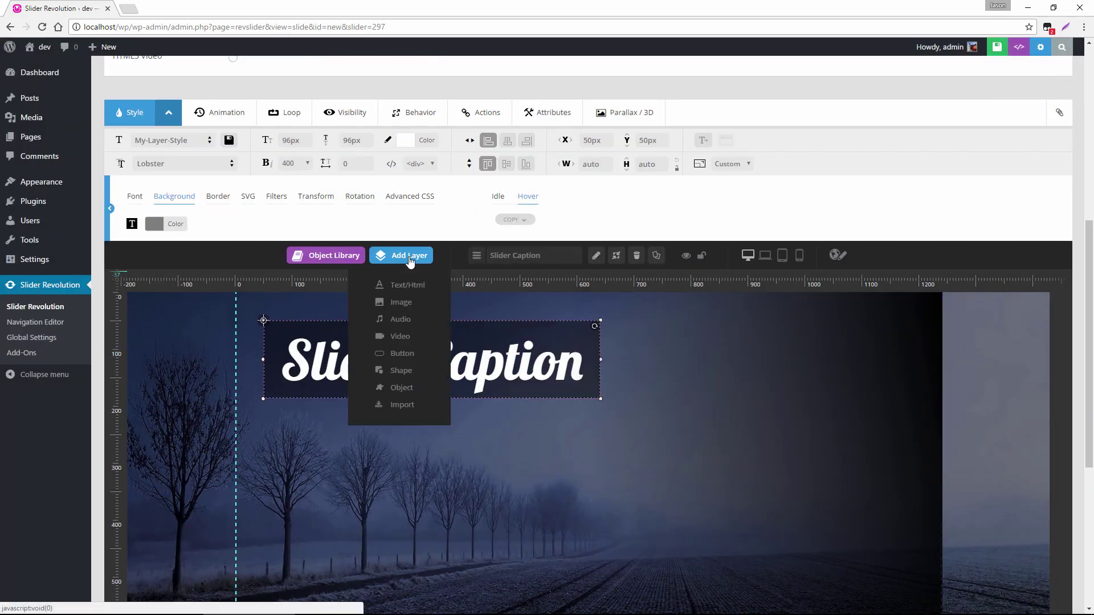
left_click(405, 285)
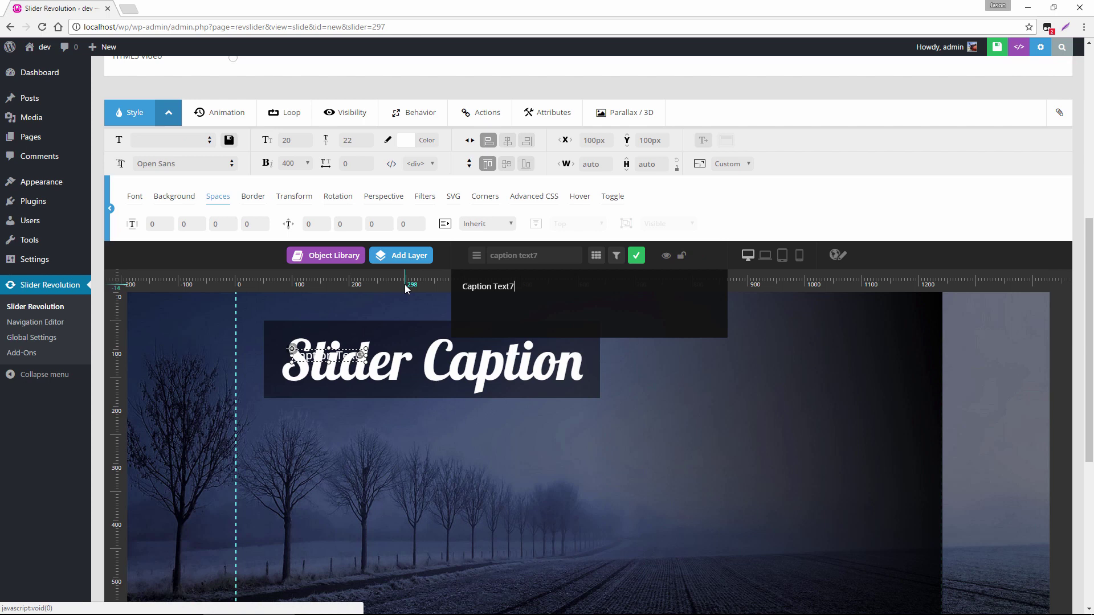
left_click(508, 141)
left_click(507, 164)
scroll(663, 415, "down", 1)
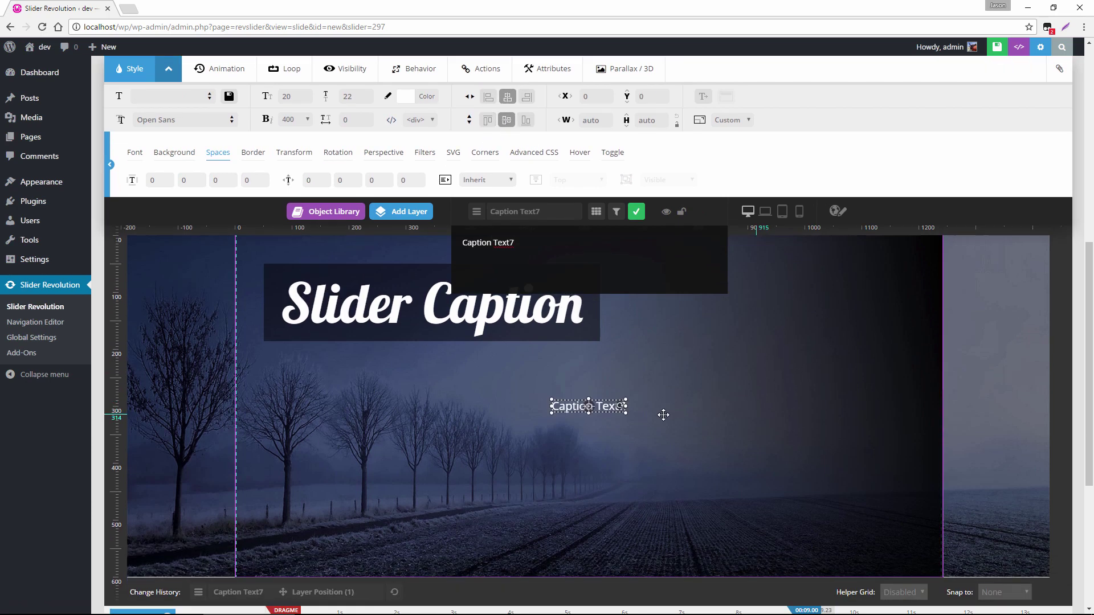
left_click(636, 212)
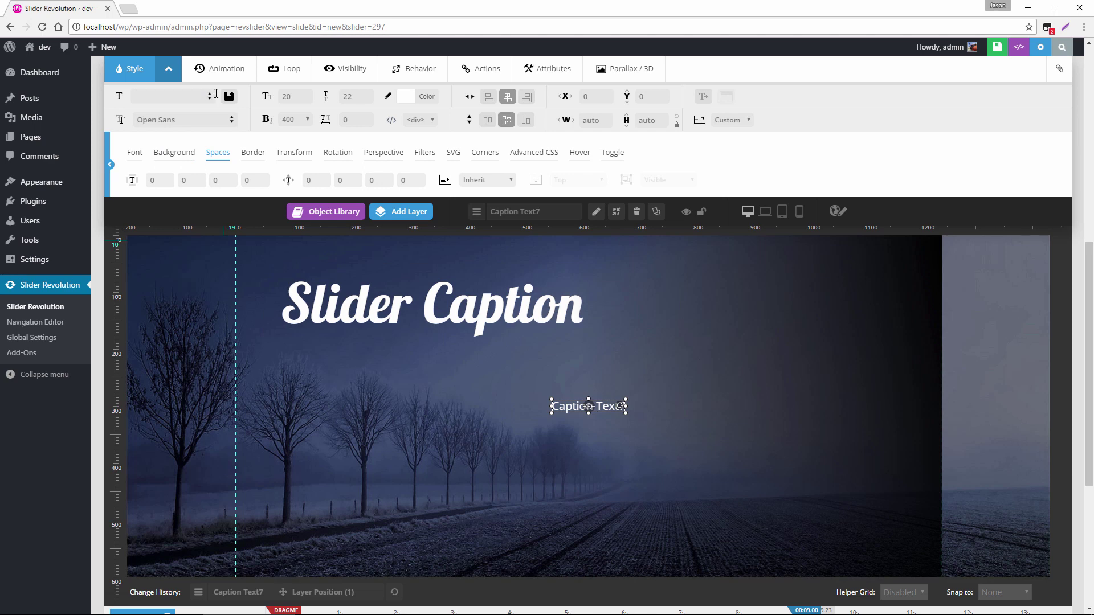
left_click(212, 99)
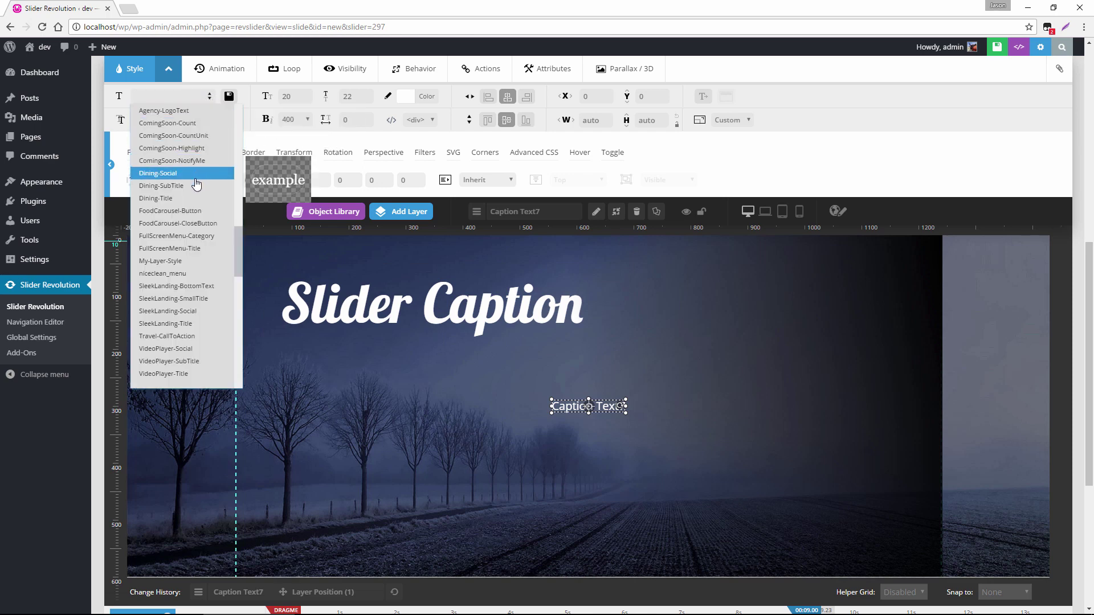
left_click(177, 261)
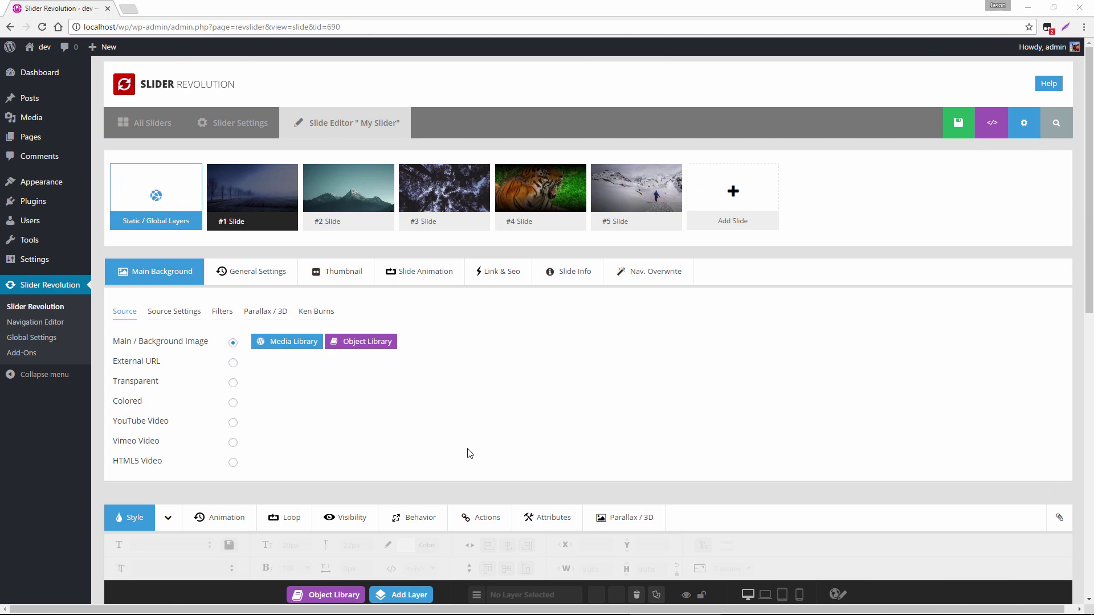
In Global Settings, turn 'Include RevSlider libraries globally' OFF
left_click(32, 339)
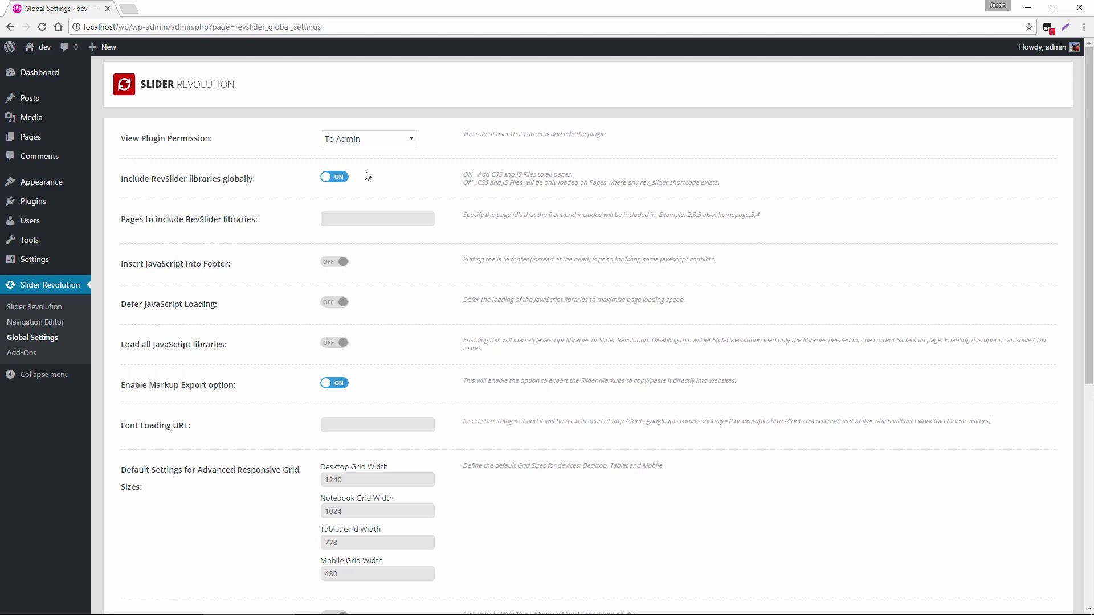
left_click(340, 179)
Insert the #297 My Slider shortcode into Page One and update the page
middle_click(45, 139)
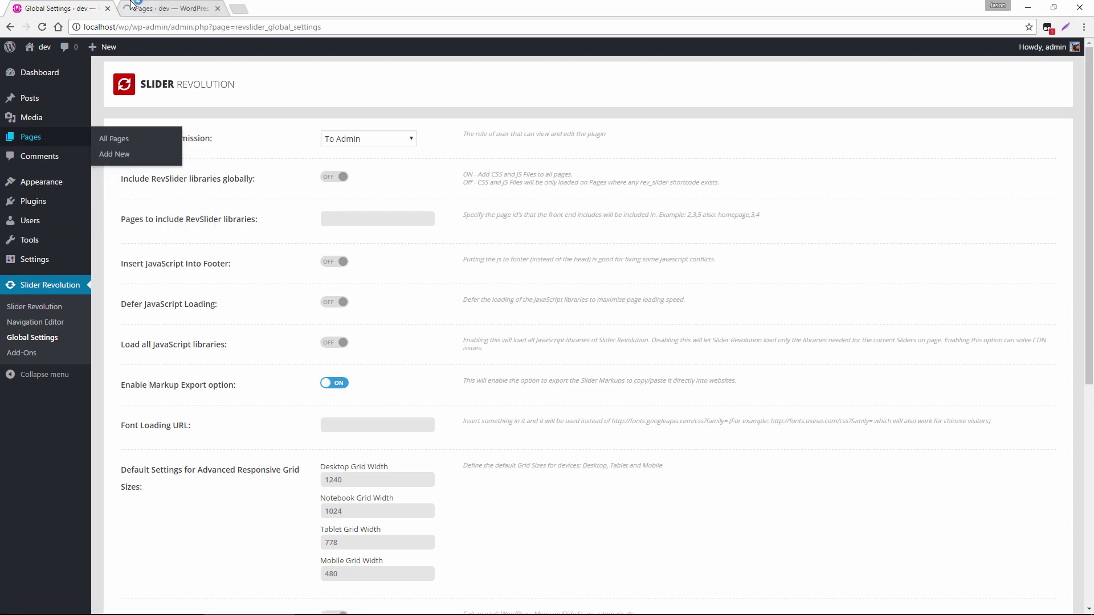
left_click(155, 8)
left_click(134, 168)
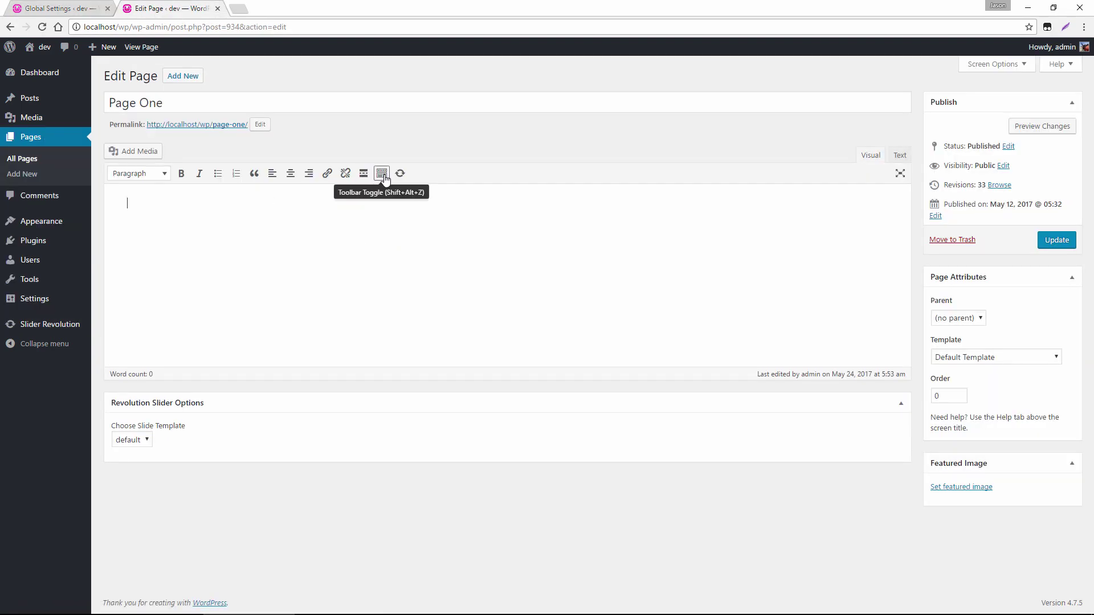
left_click(400, 174)
left_click(442, 288)
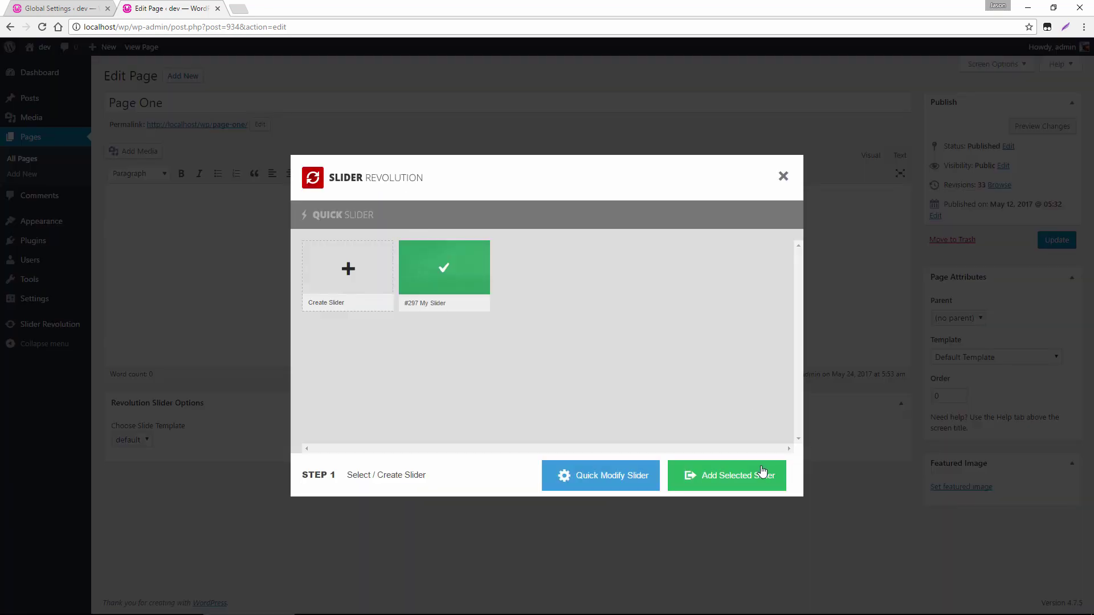
left_click(762, 475)
left_click(1042, 247)
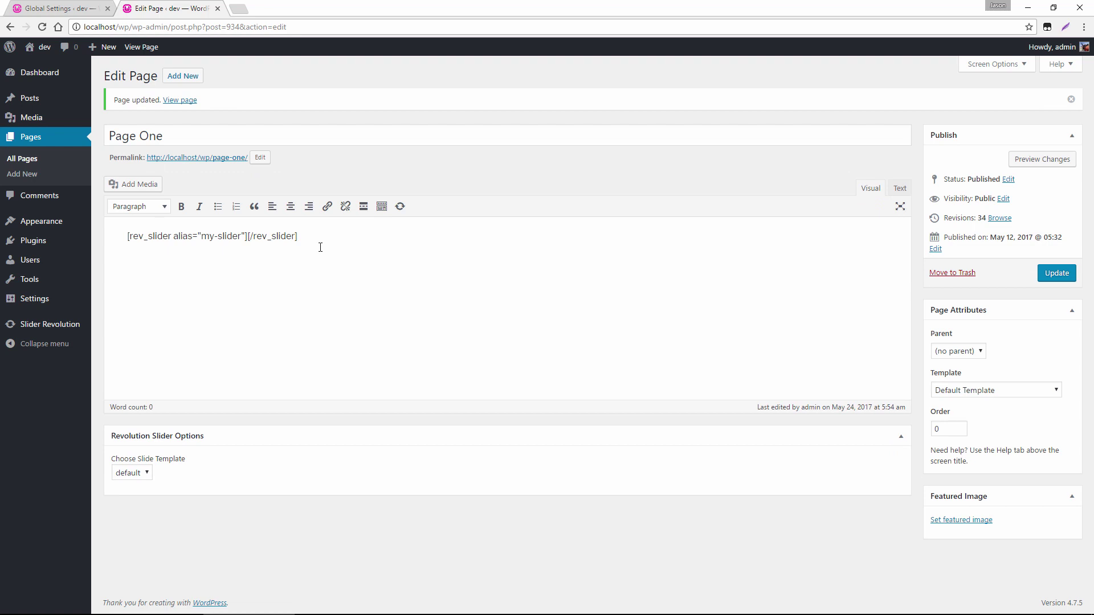
left_click(75, 8)
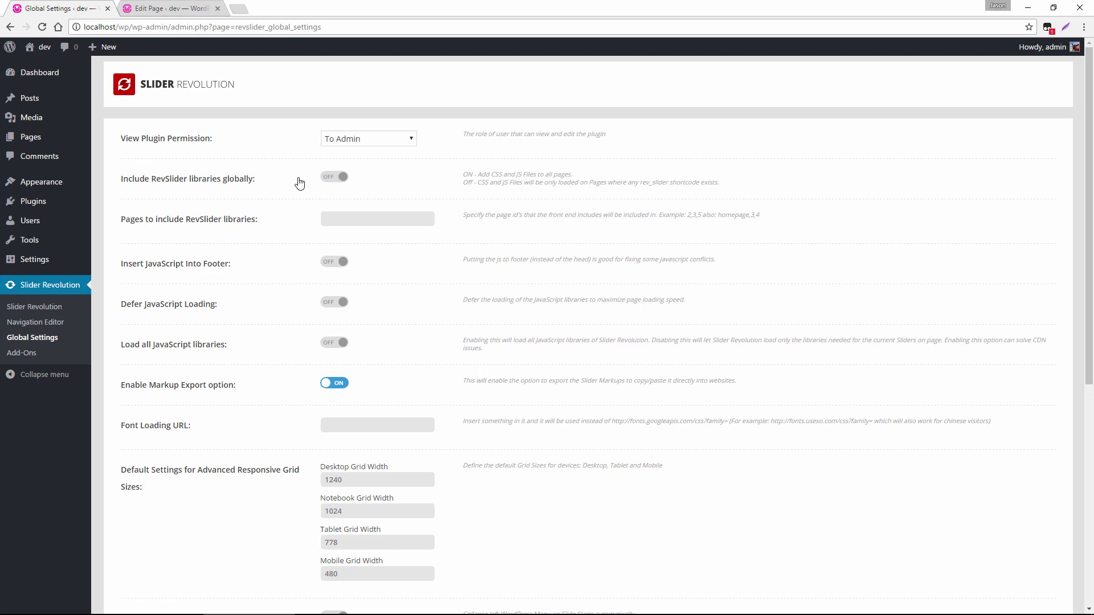
Clear the [rev_slider alias="my-slider"] shortcode out of Page One's editor
left_click(168, 8)
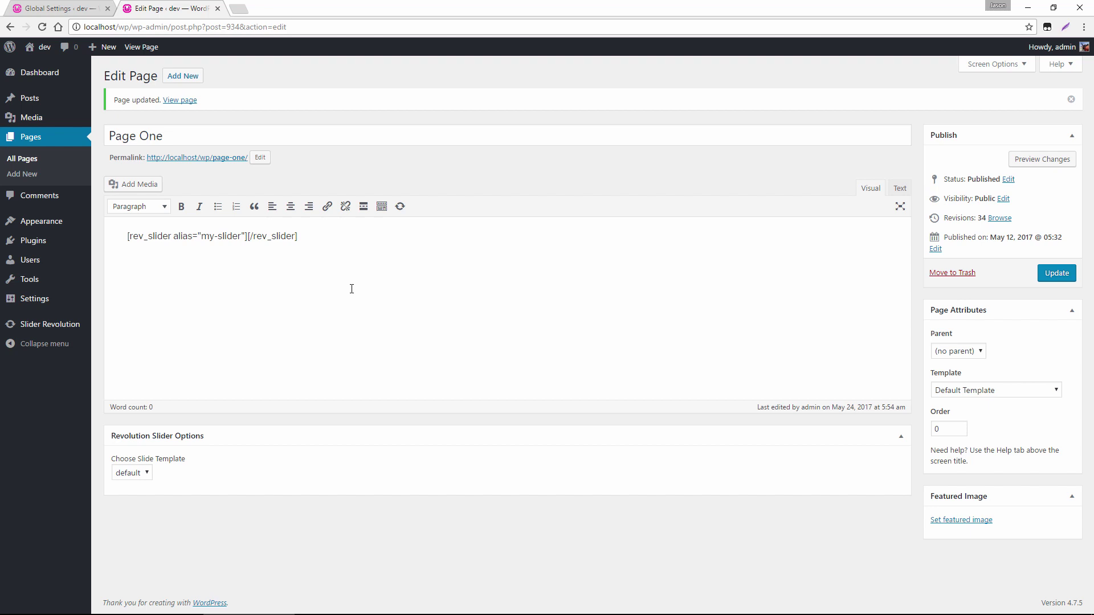
key("ctrl+a")
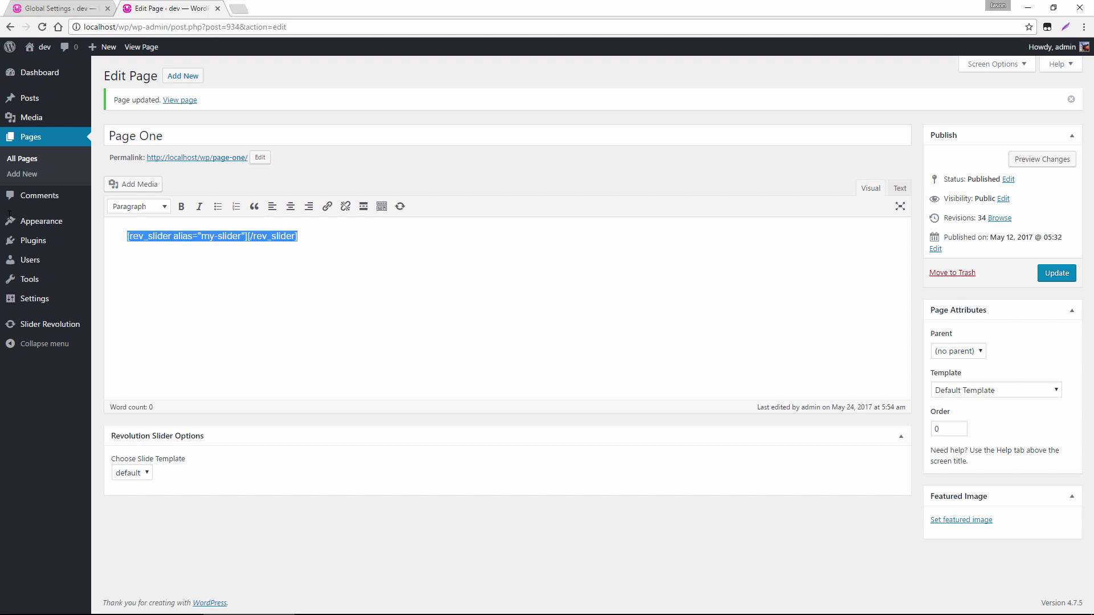
key("BackSpace")
left_click(74, 7)
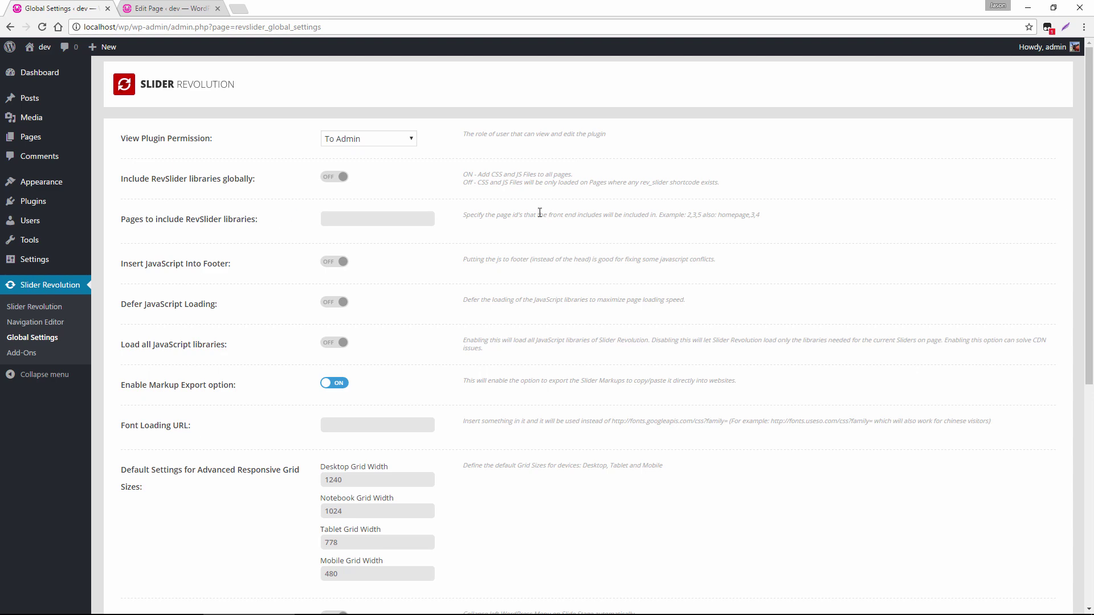
Leave Page One's editor without saving and check its ID (post=934) in the Pages list
left_click(163, 8)
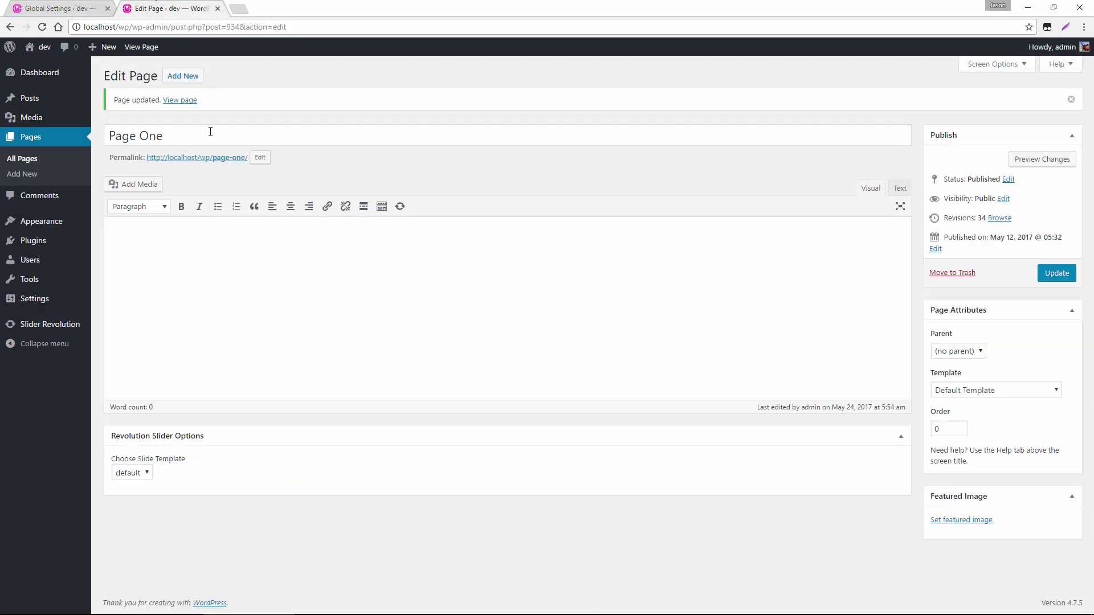
left_click(23, 159)
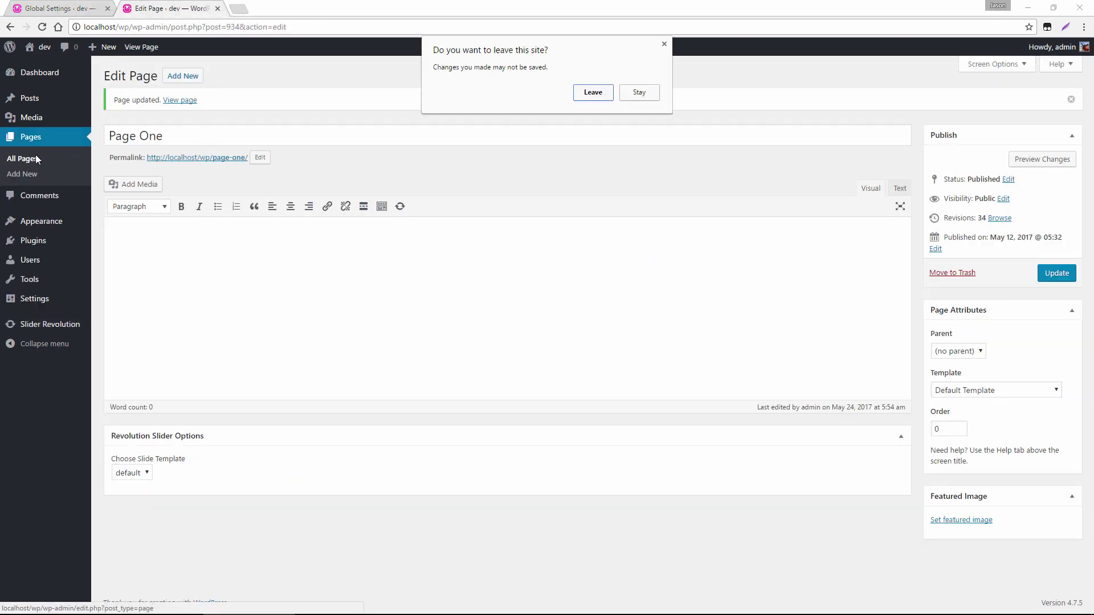
left_click(594, 92)
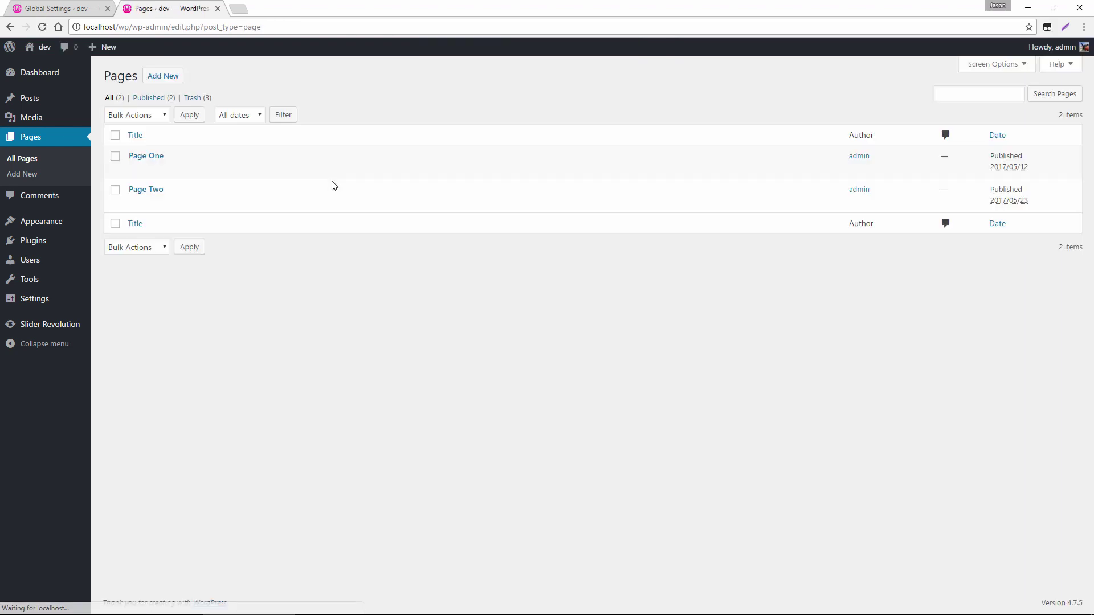
mouse_move(136, 171)
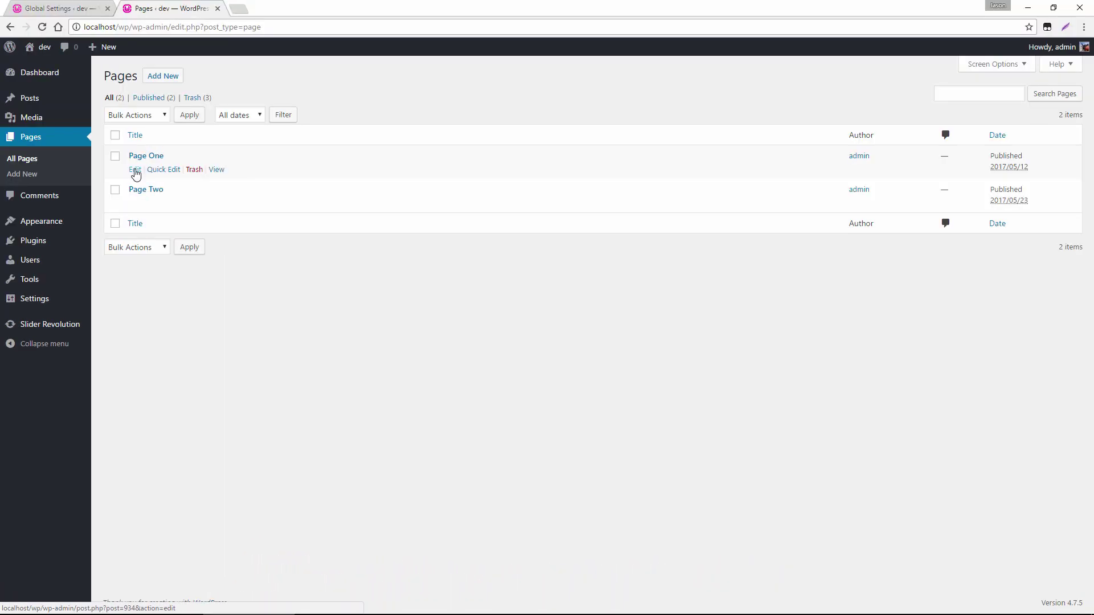
left_click(73, 5)
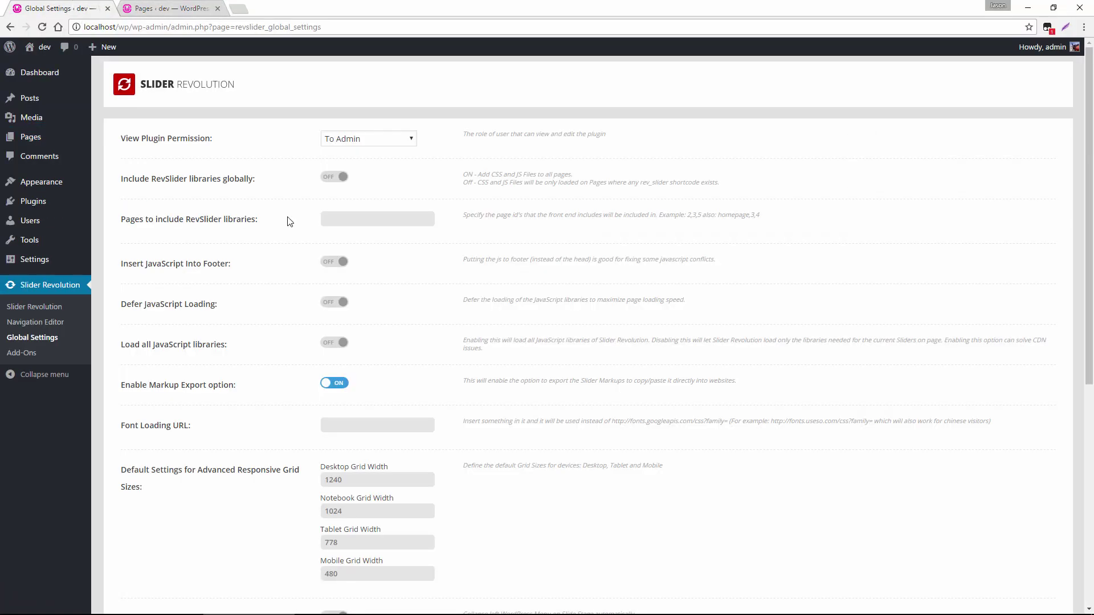
Enter 934,75 in the 'Pages to include RevSlider libraries' field
left_click(354, 217)
type("934")
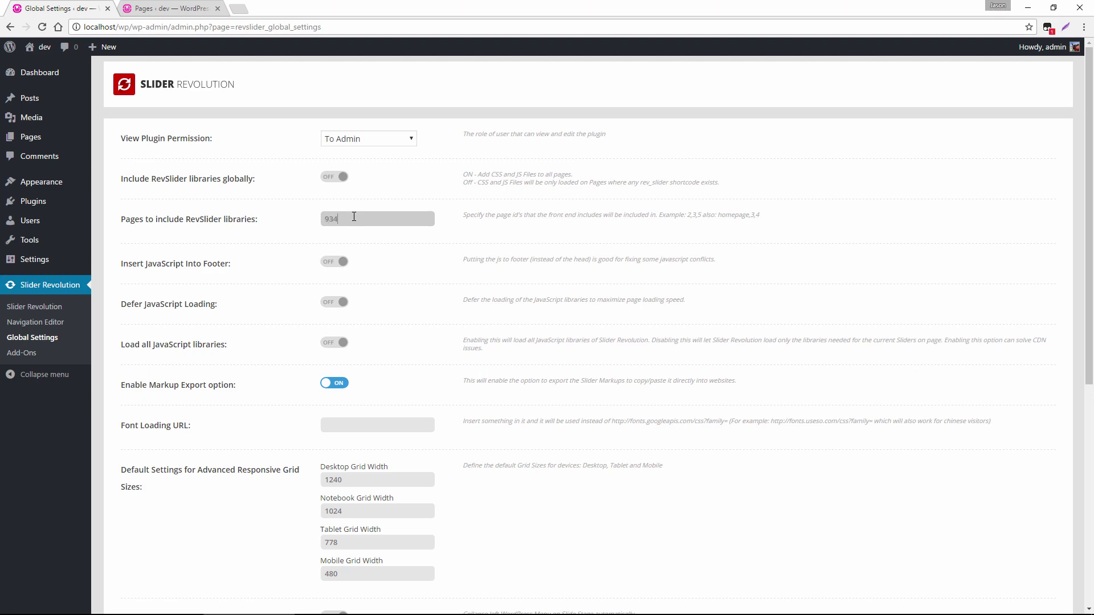
left_click(472, 228)
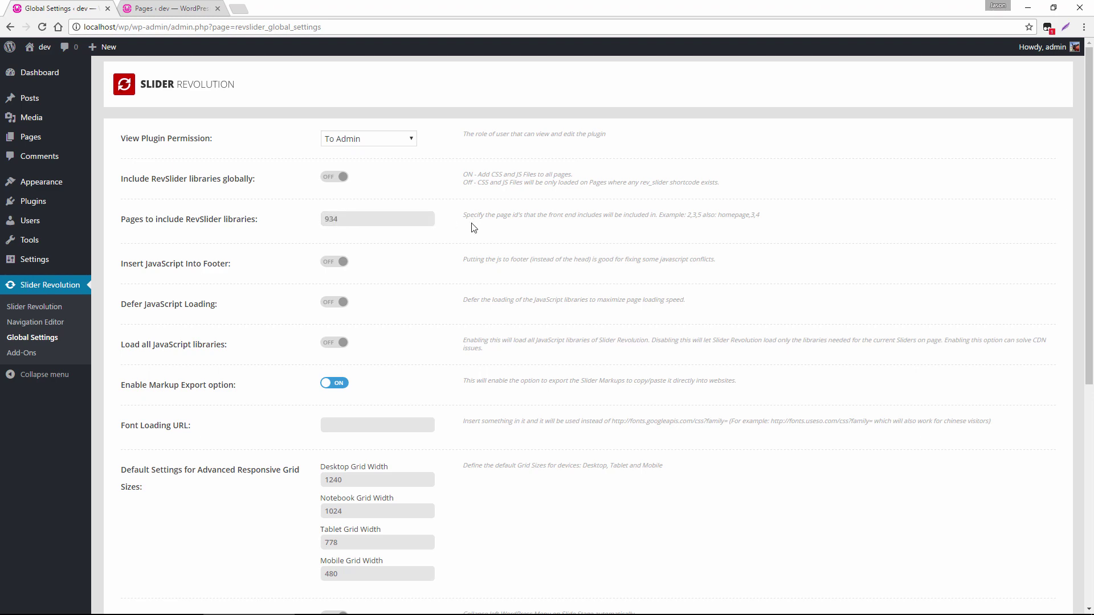
left_click(353, 223)
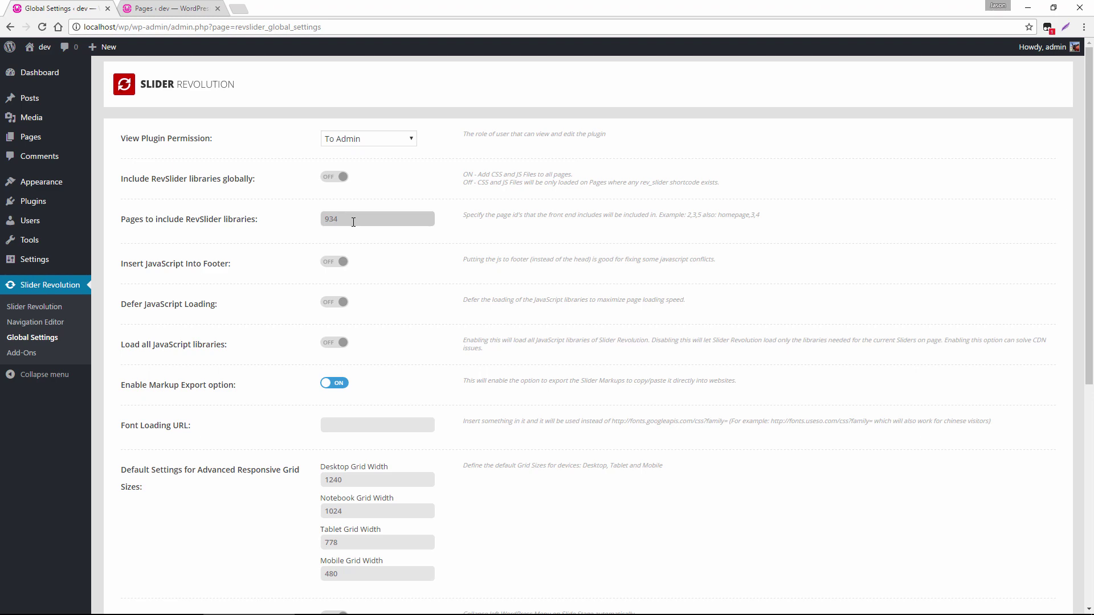
type(",75")
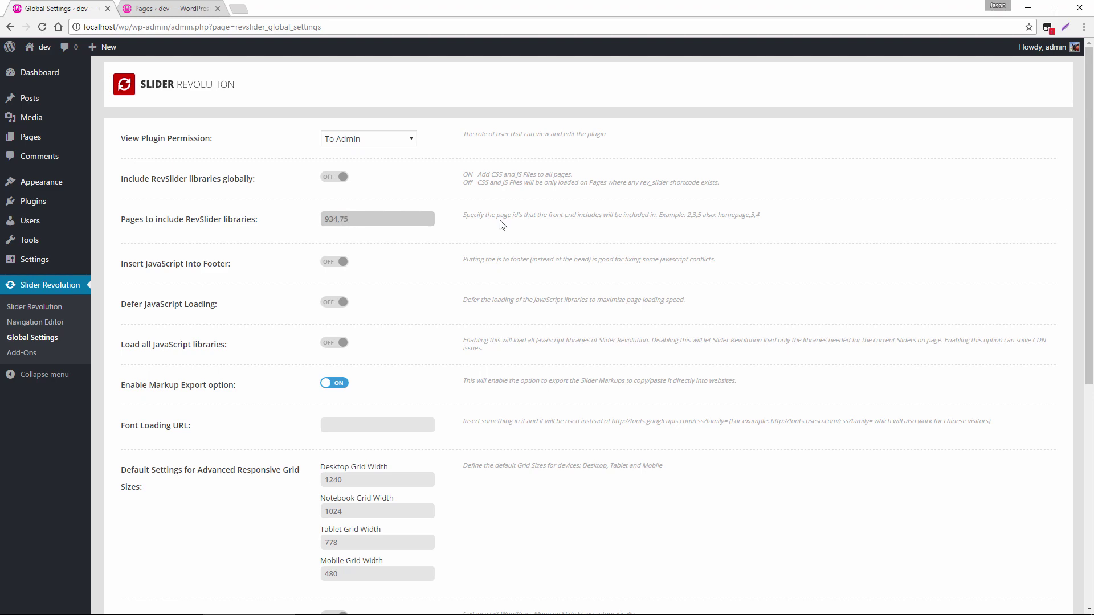